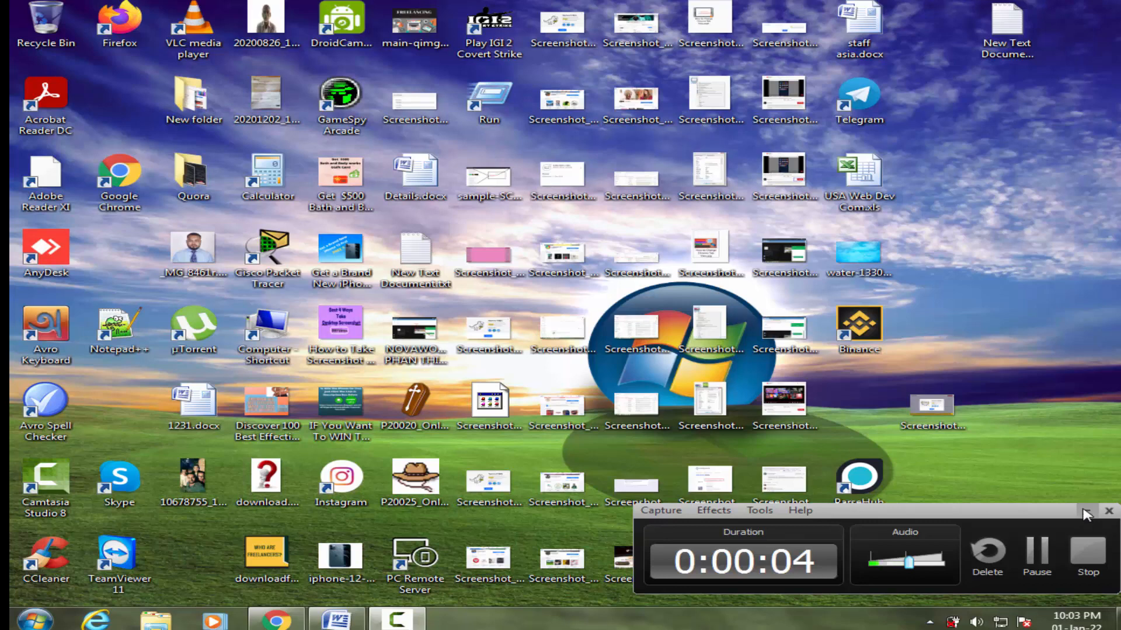
# Step: Switch to Chrome and view the live demoblog site from its Blogger dashboard in a separate tab
pyautogui.click(1087, 512)
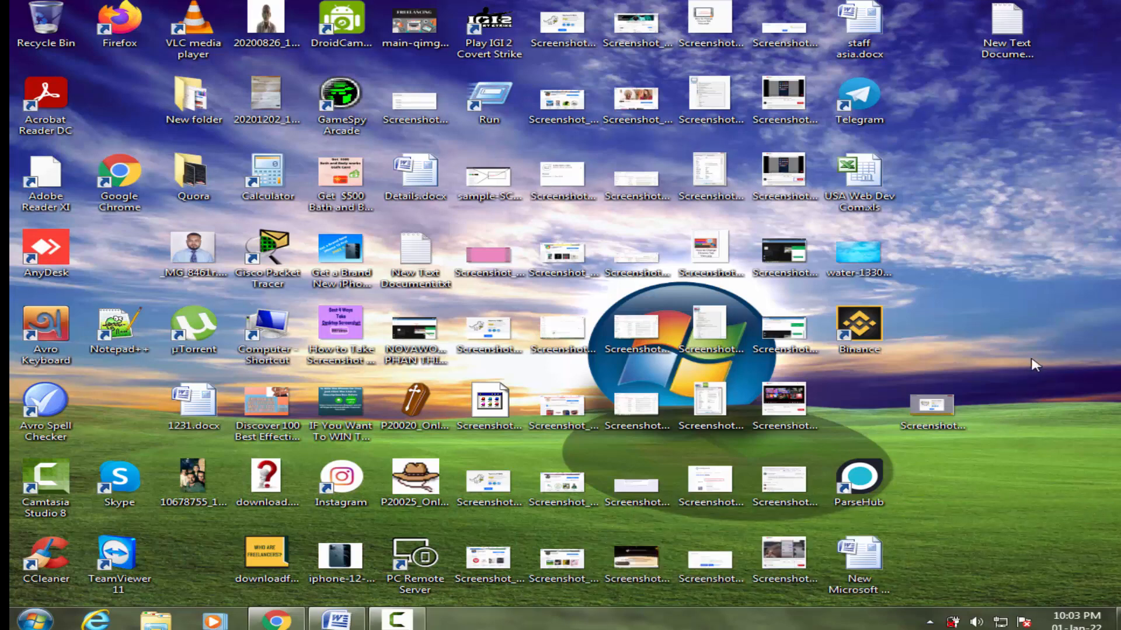
pyautogui.click(283, 621)
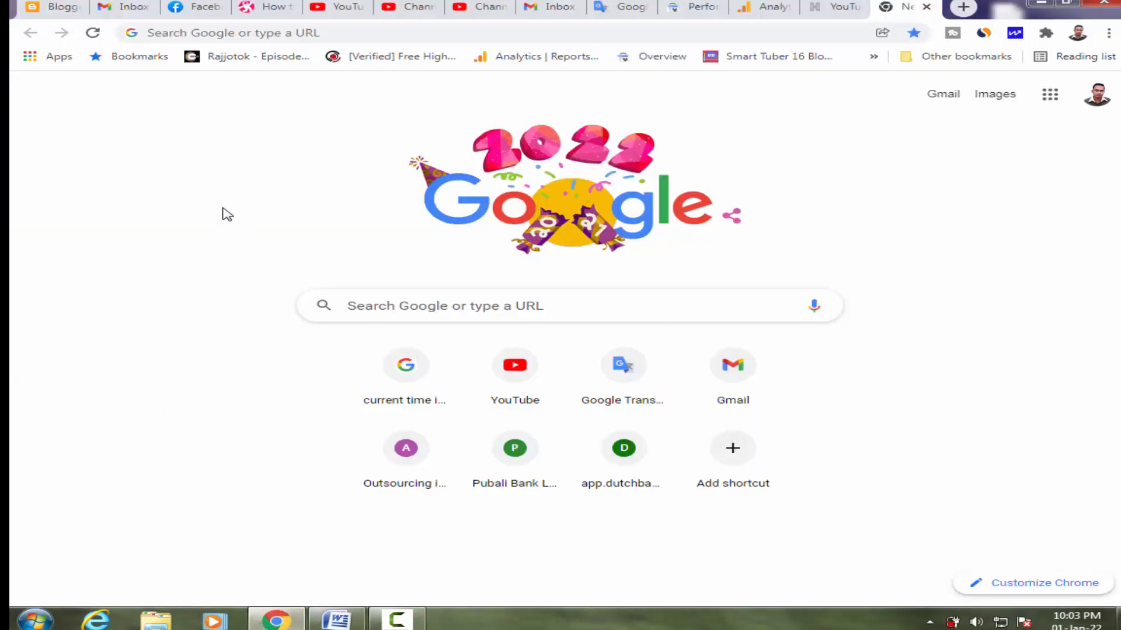
pyautogui.click(52, 7)
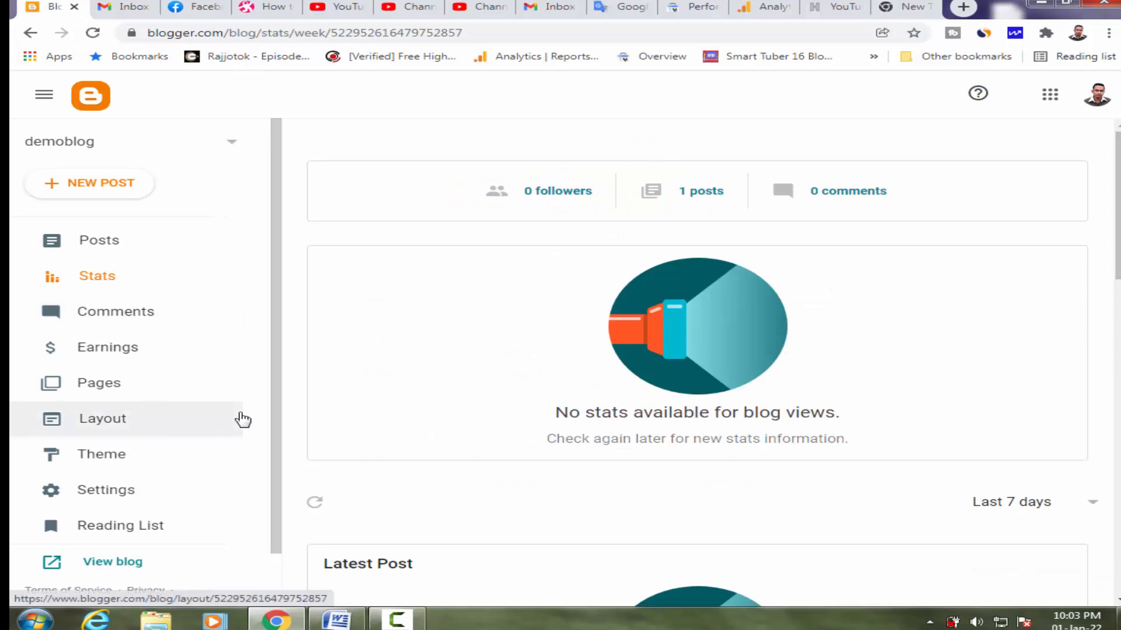
pyautogui.scroll(-1, 242, 419)
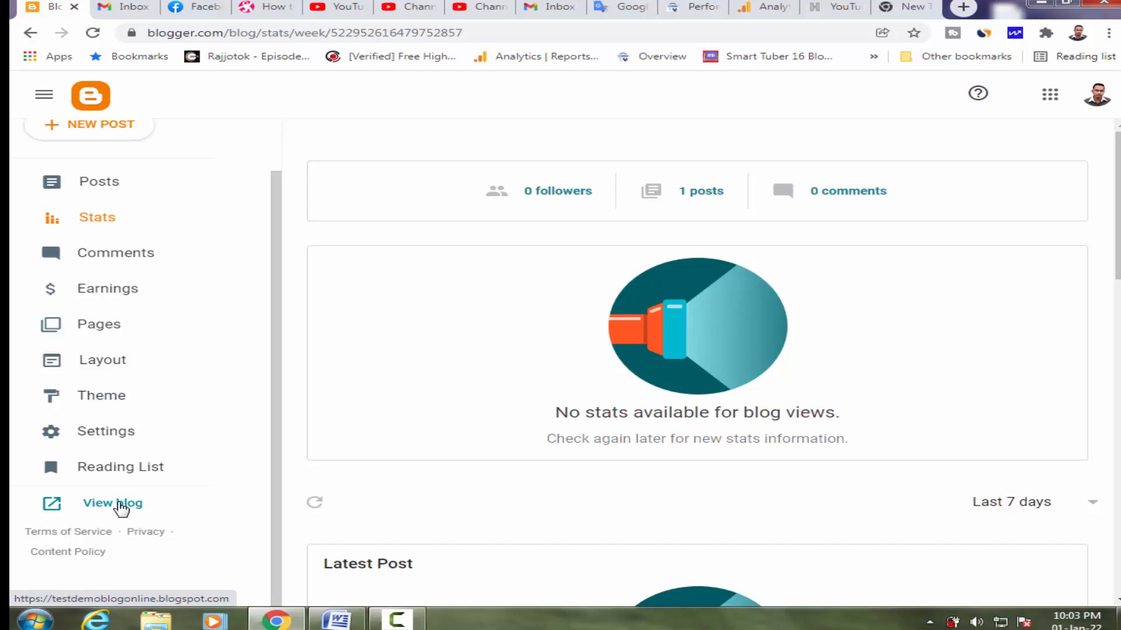
pyautogui.rightClick(120, 509)
pyautogui.click(230, 365)
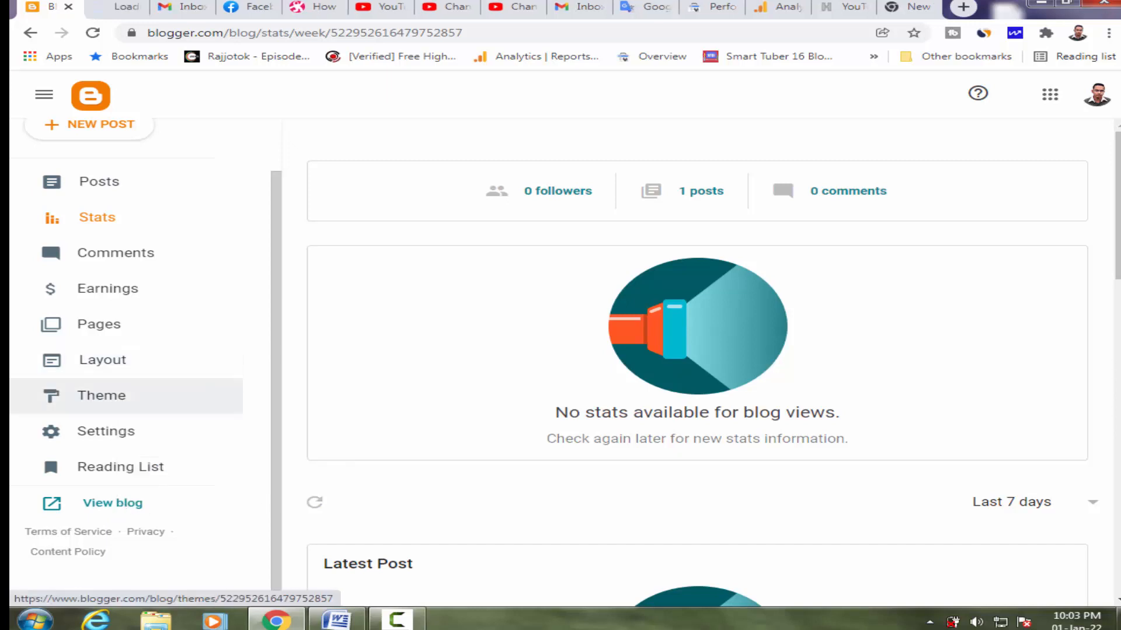
pyautogui.click(127, 4)
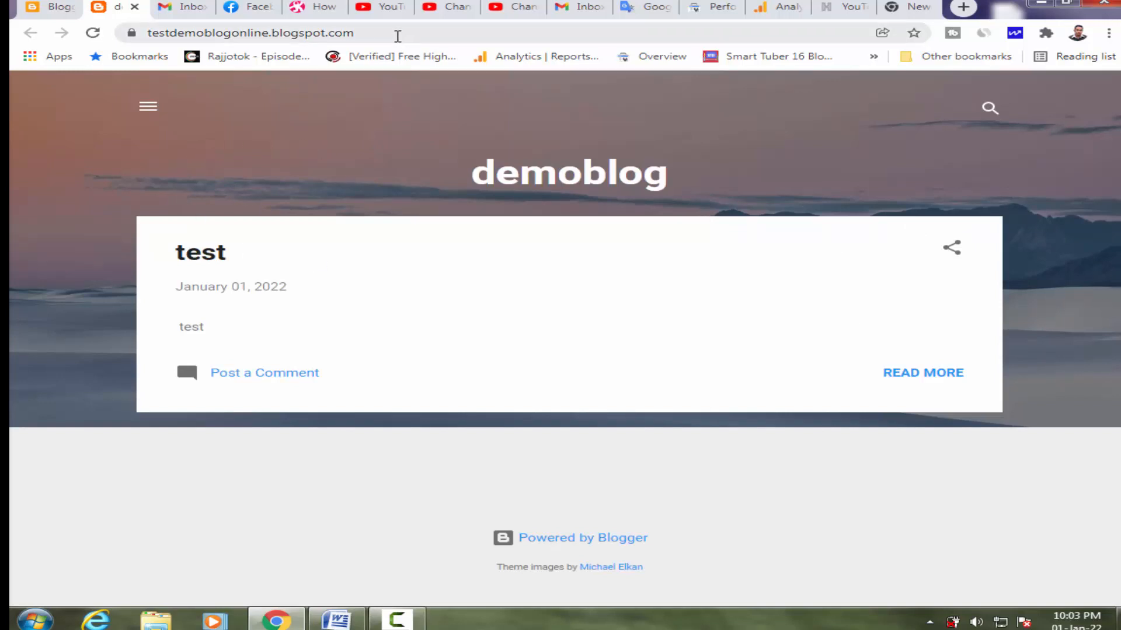
# Step: Delete the existing Contact Us page from demoblog's pages in Blogger
pyautogui.click(49, 4)
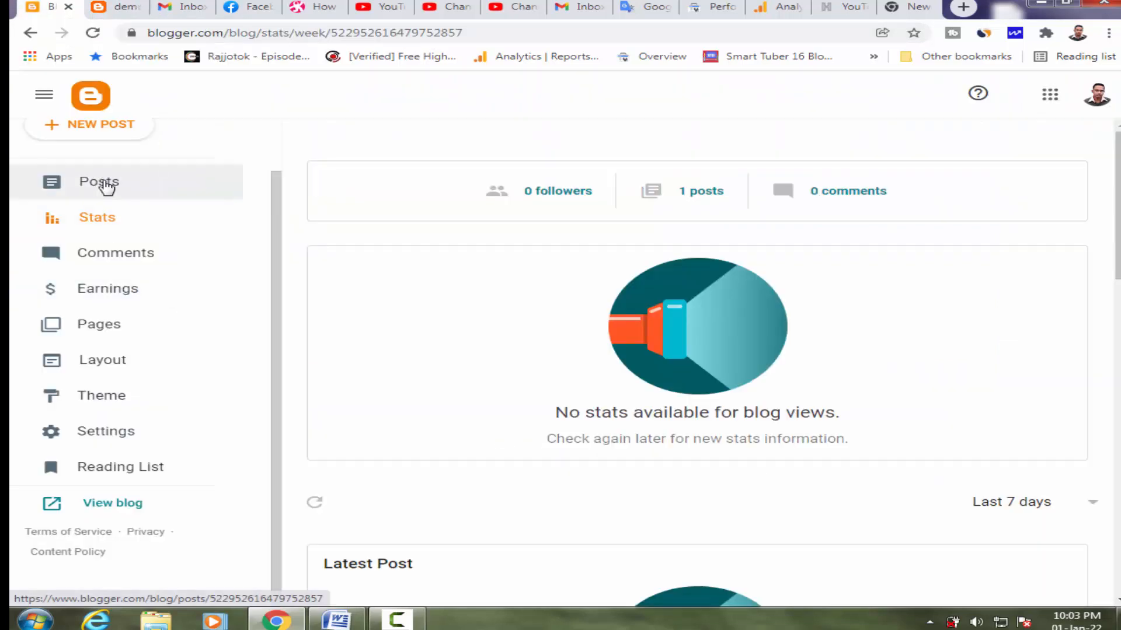
pyautogui.click(140, 336)
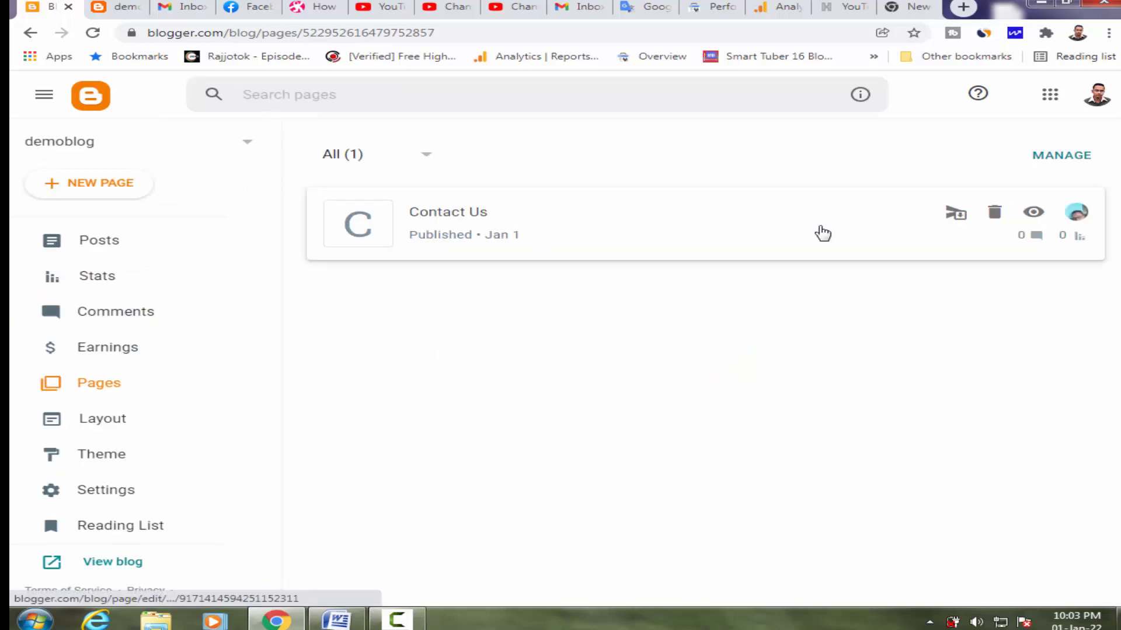
pyautogui.click(995, 213)
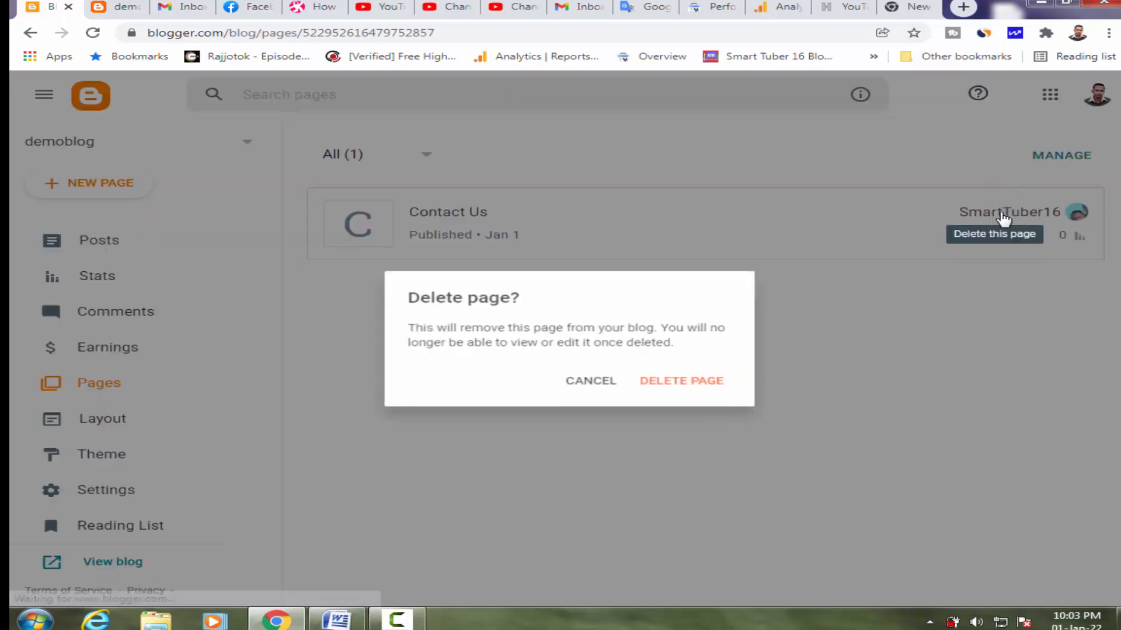
pyautogui.click(681, 385)
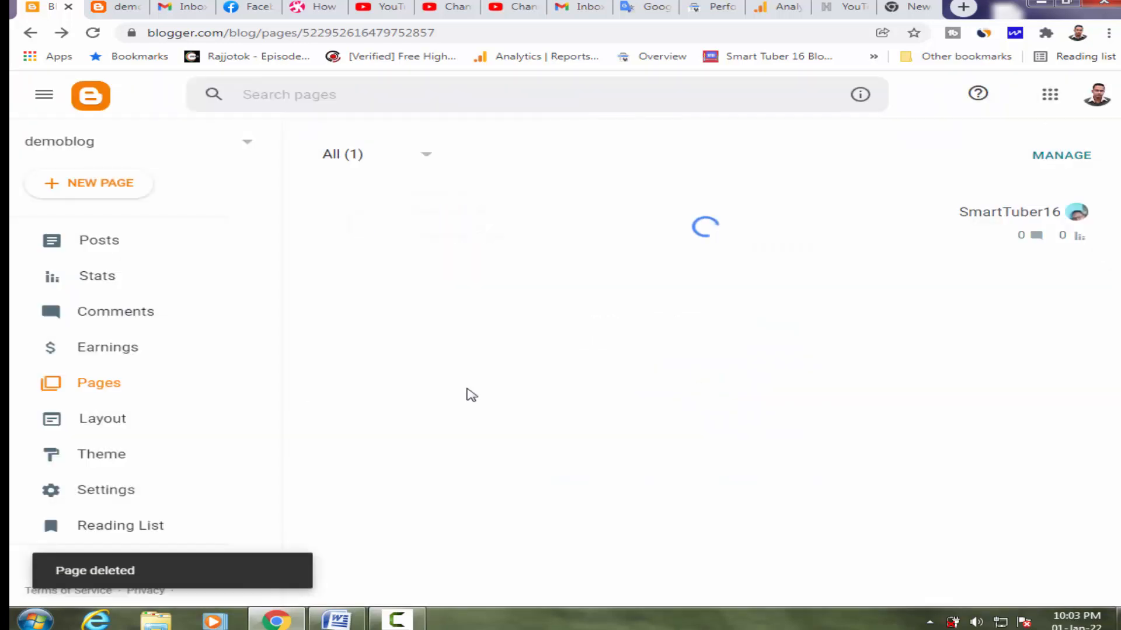
# Step: Create a new blog page titled "test Contact Us" with an empty body and publish it
pyautogui.click(90, 188)
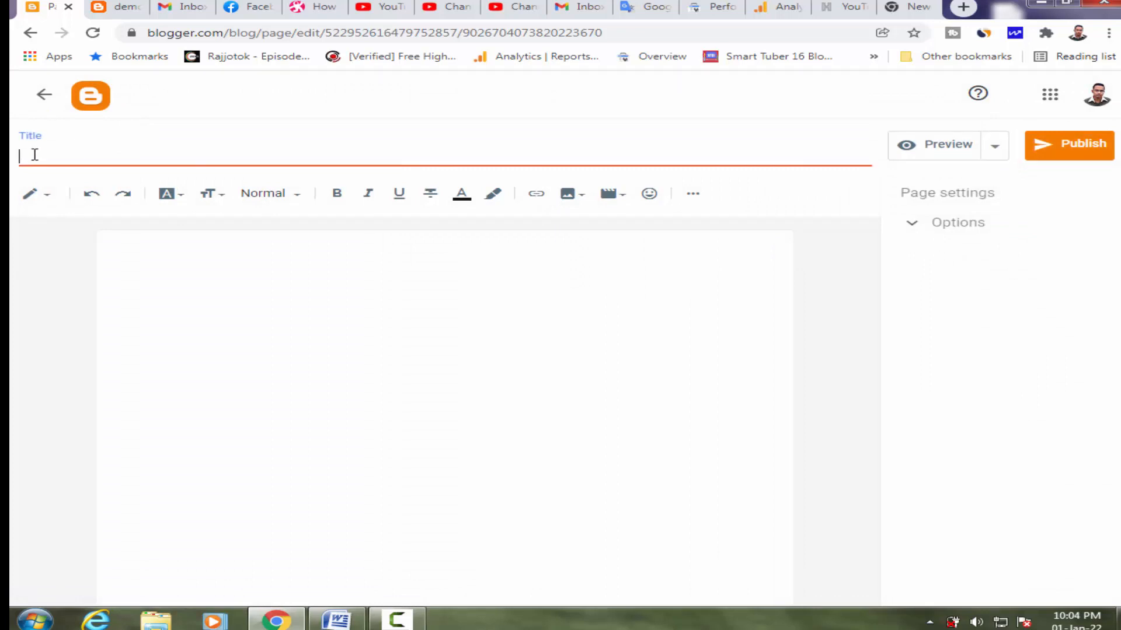
pyautogui.write('test Contact Us')
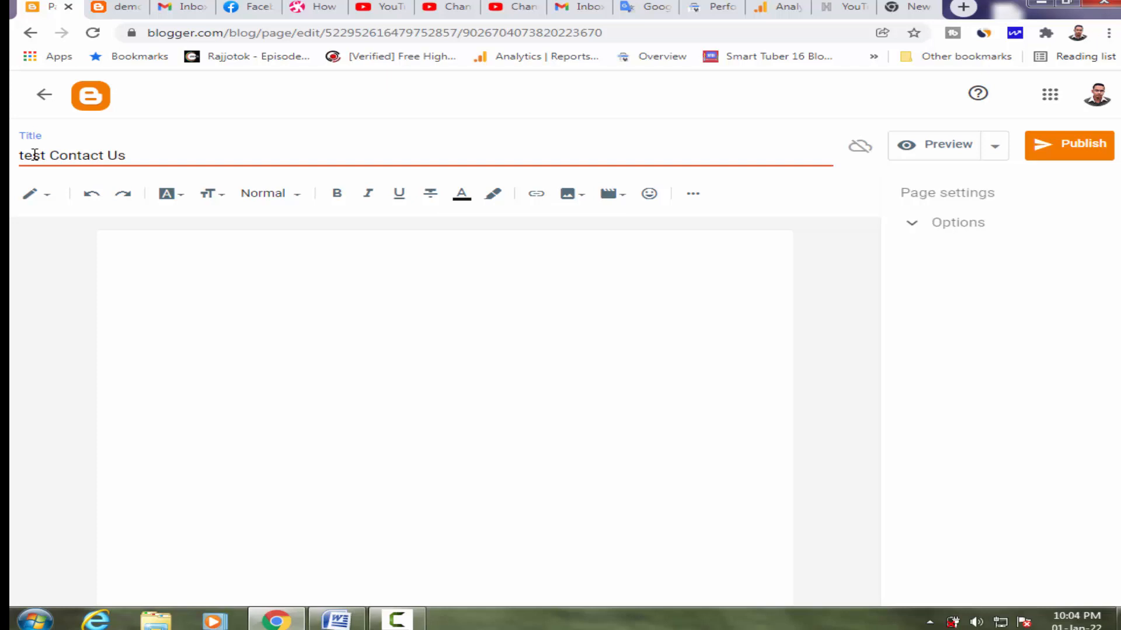
pyautogui.click(1073, 150)
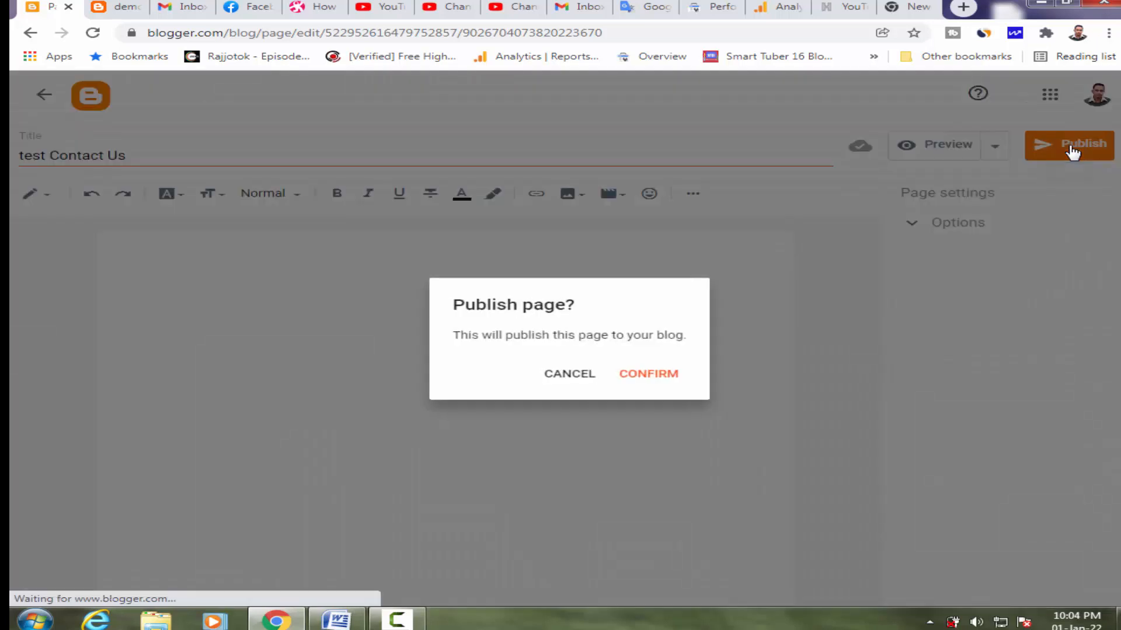
pyautogui.click(654, 378)
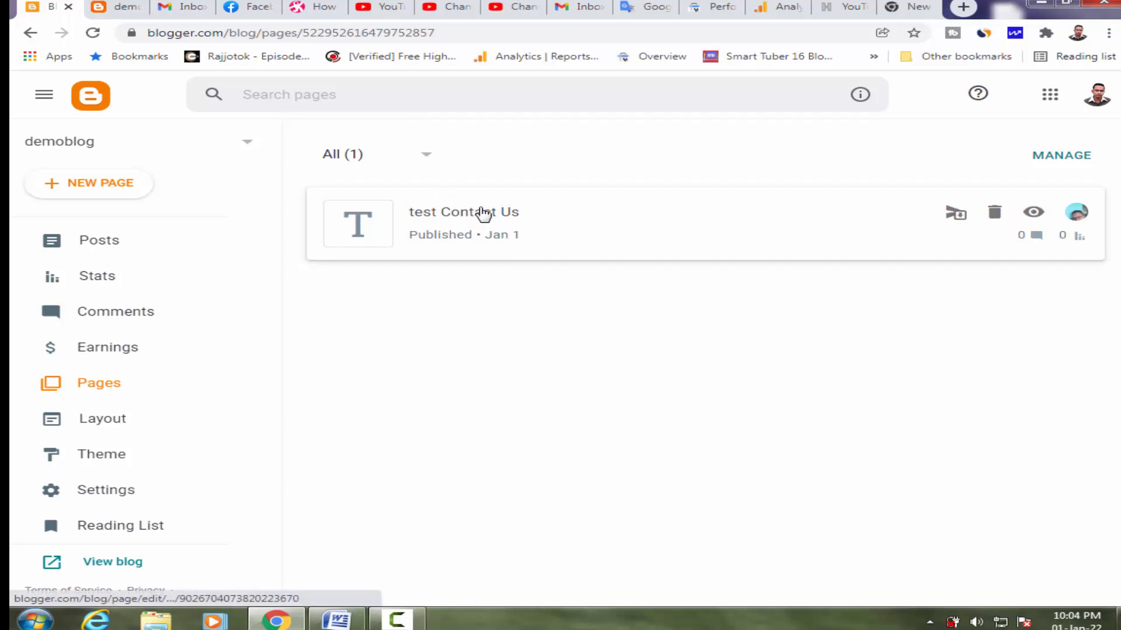
# Step: View the published "test Contact Us" page in a new window, then close that window
pyautogui.moveTo(1038, 217)
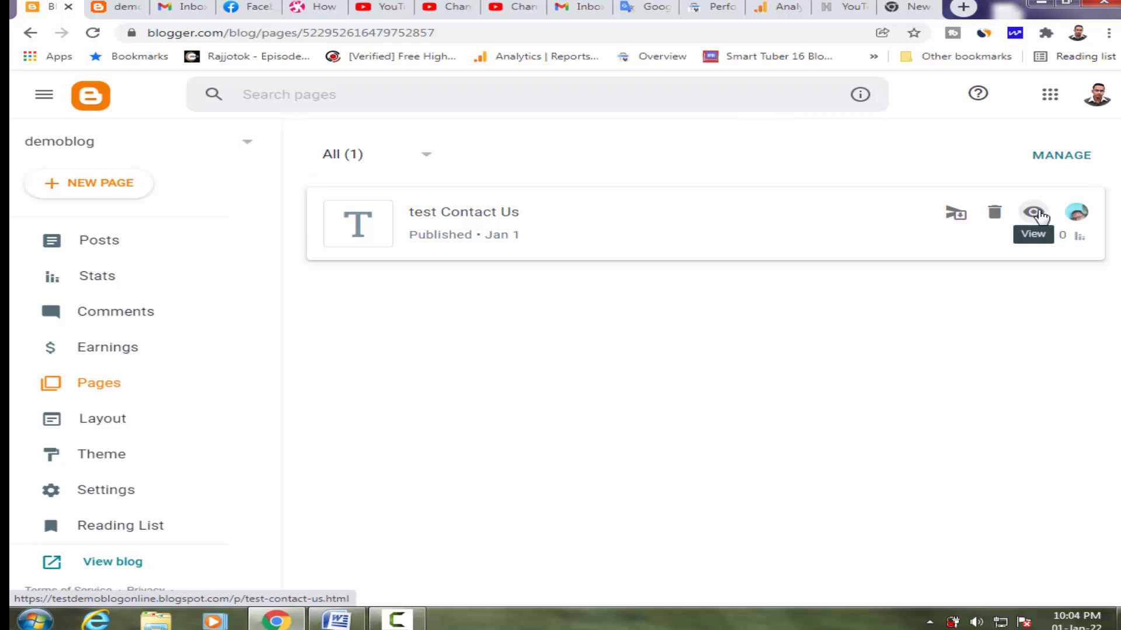
pyautogui.rightClick(1039, 217)
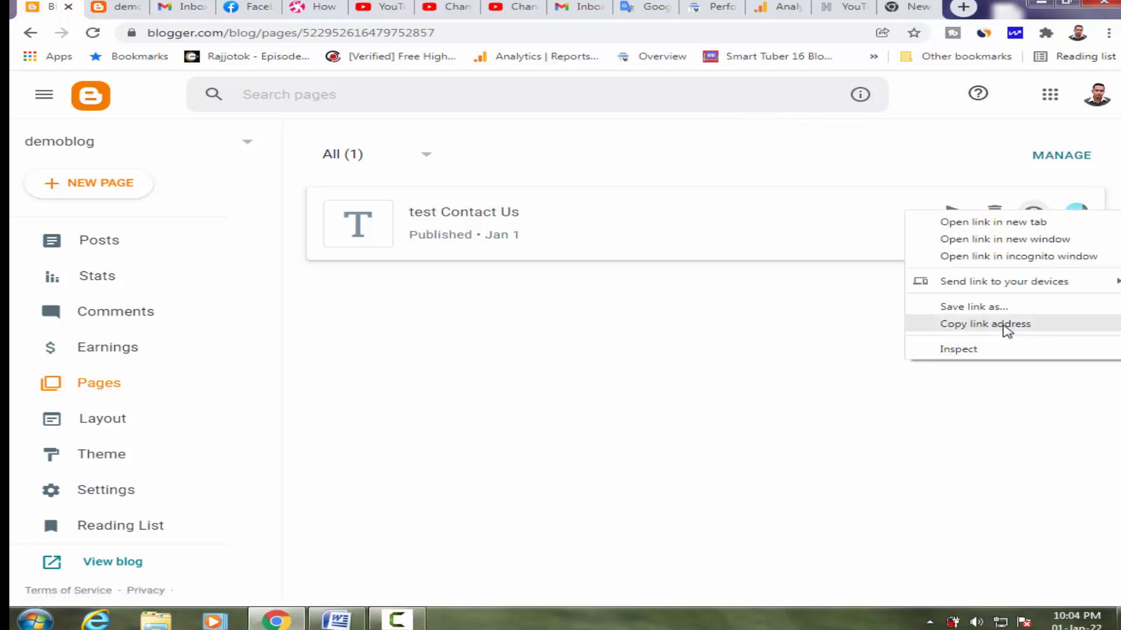
pyautogui.click(1020, 239)
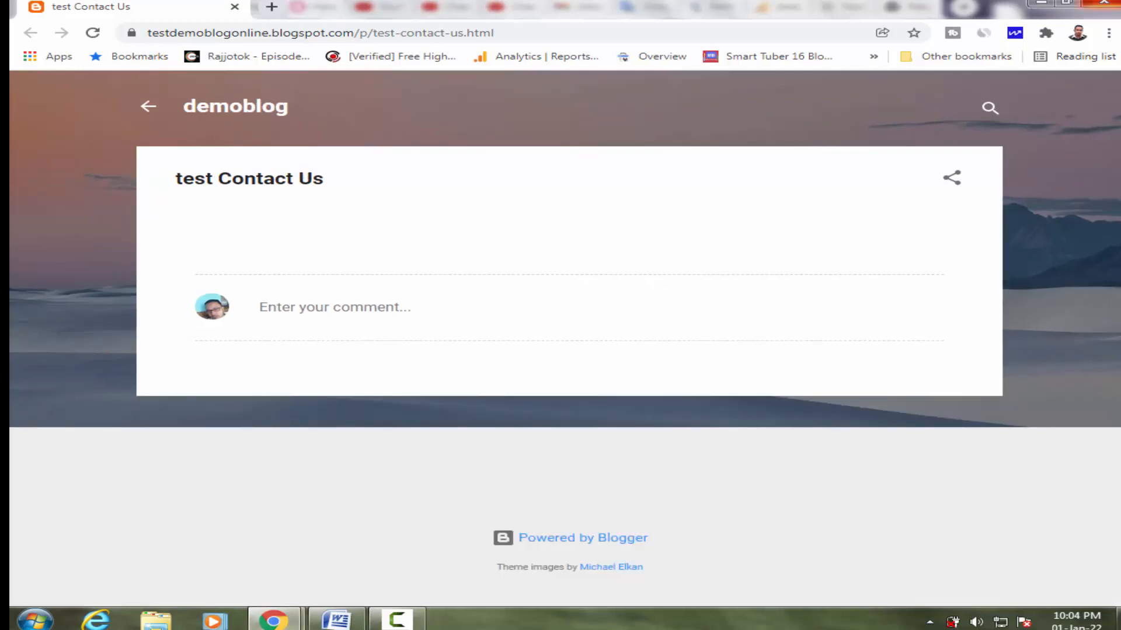
pyautogui.click(1113, 3)
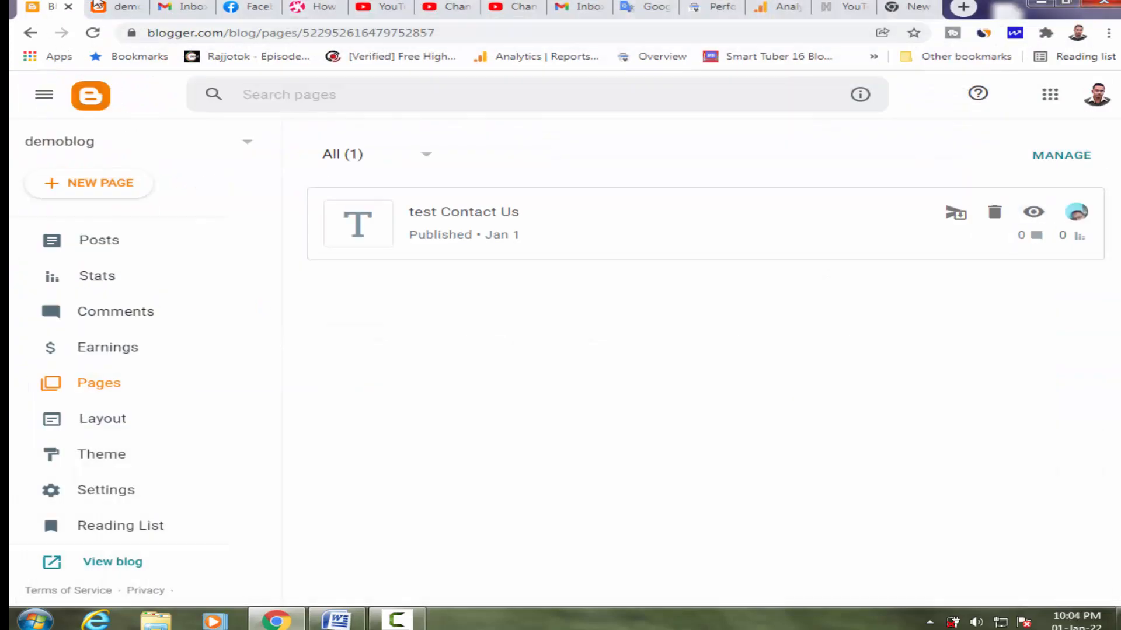
# Step: Go from the Gmail inbox to Google Drive and create a blank Google Forms form
pyautogui.click(182, 7)
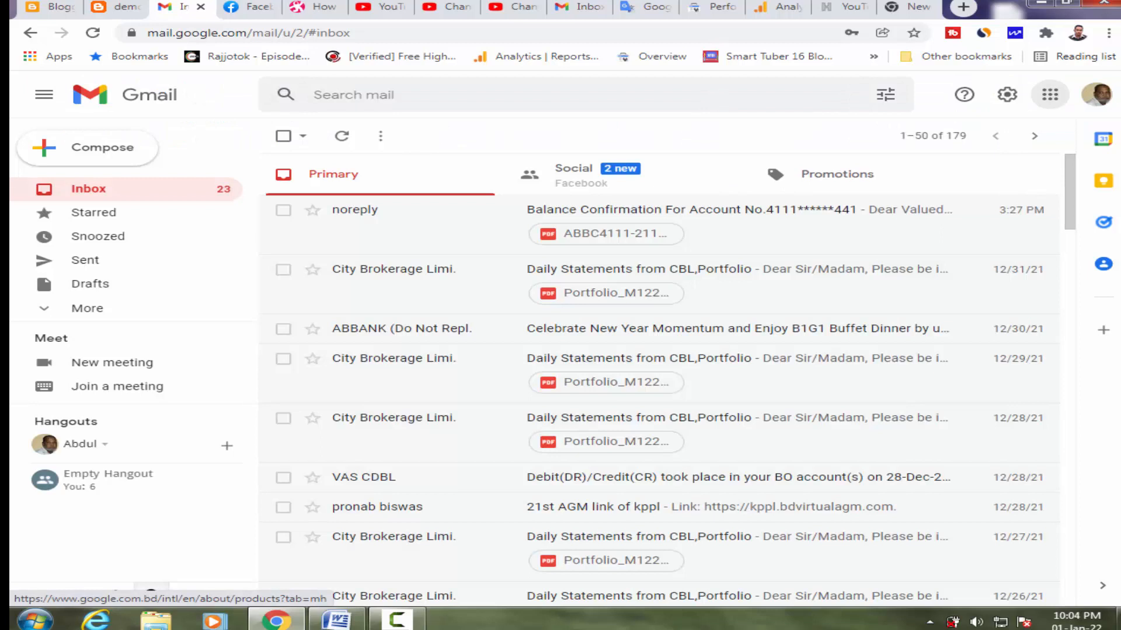
pyautogui.click(1050, 98)
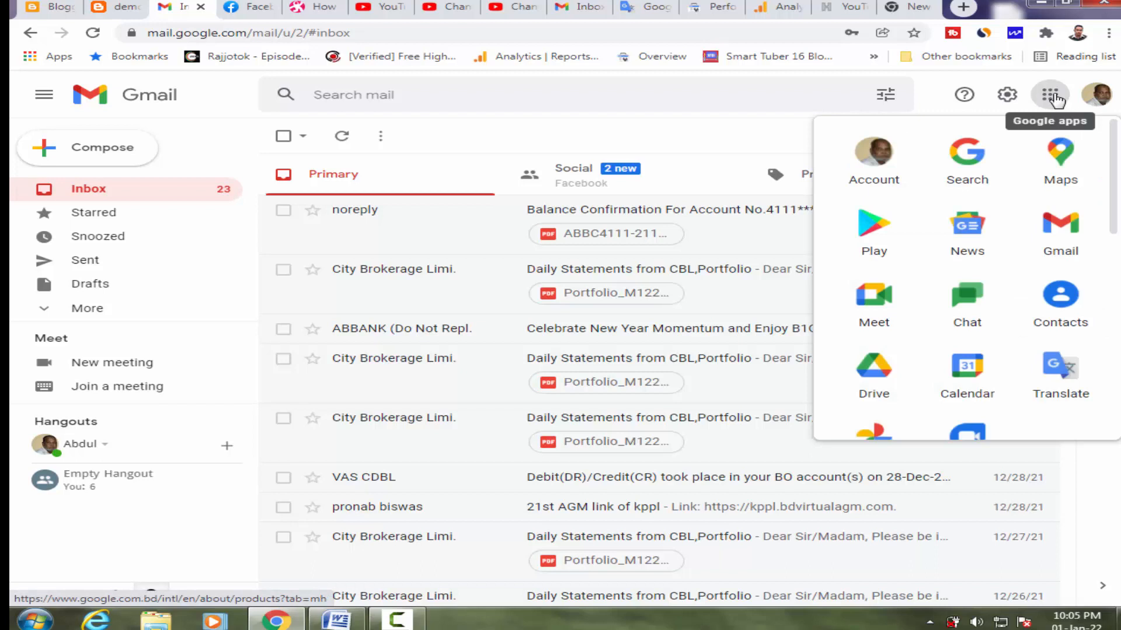
pyautogui.click(874, 374)
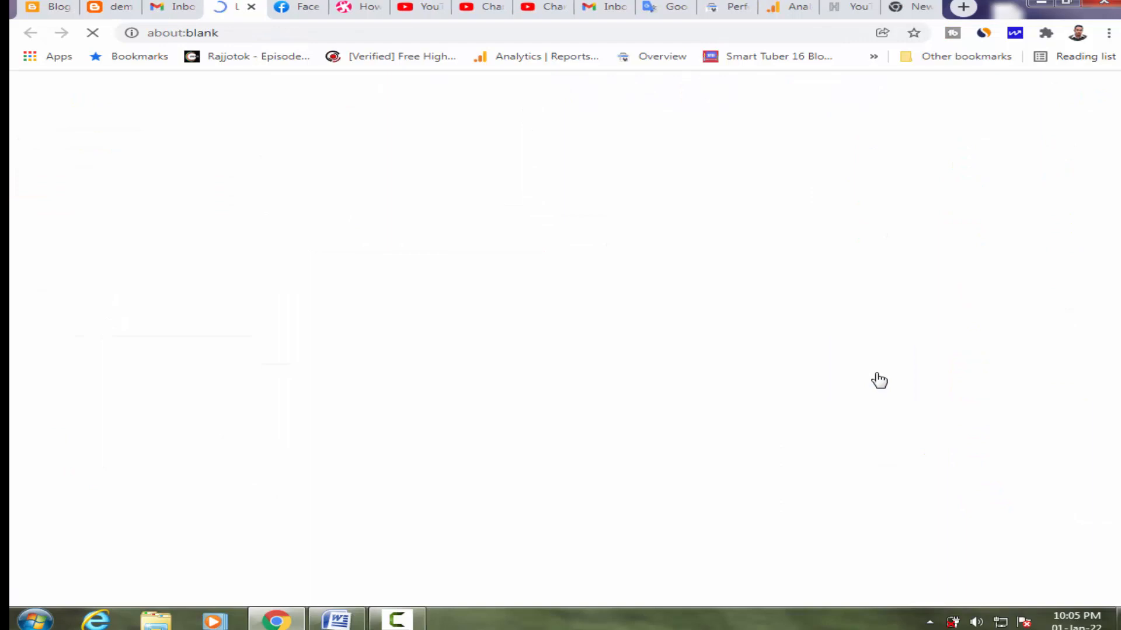
pyautogui.click(399, 621)
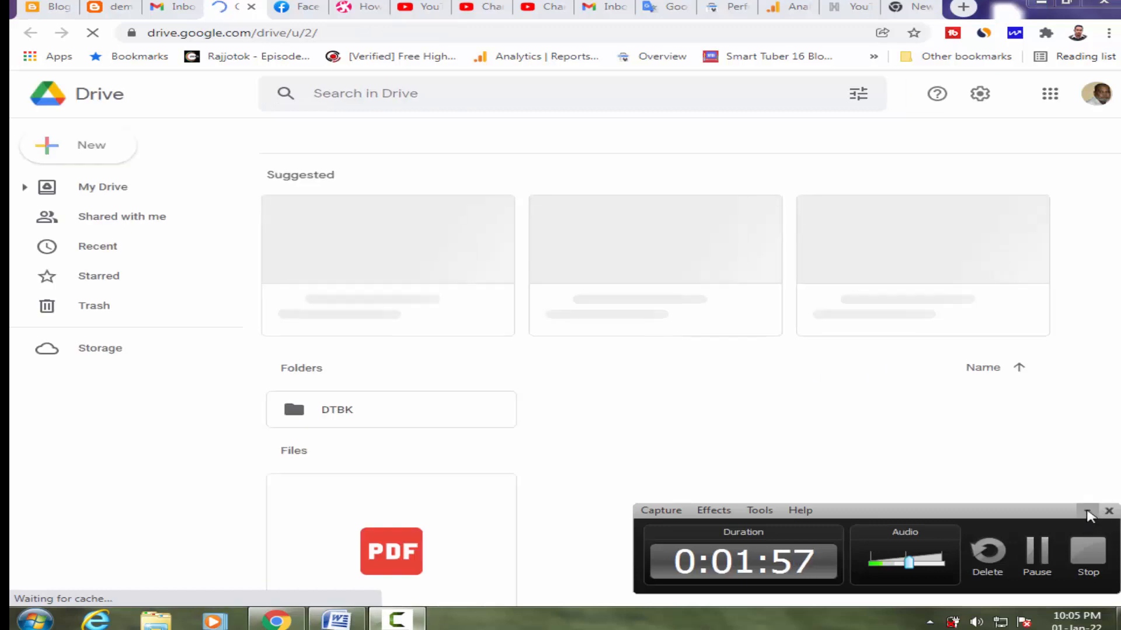
pyautogui.click(1087, 510)
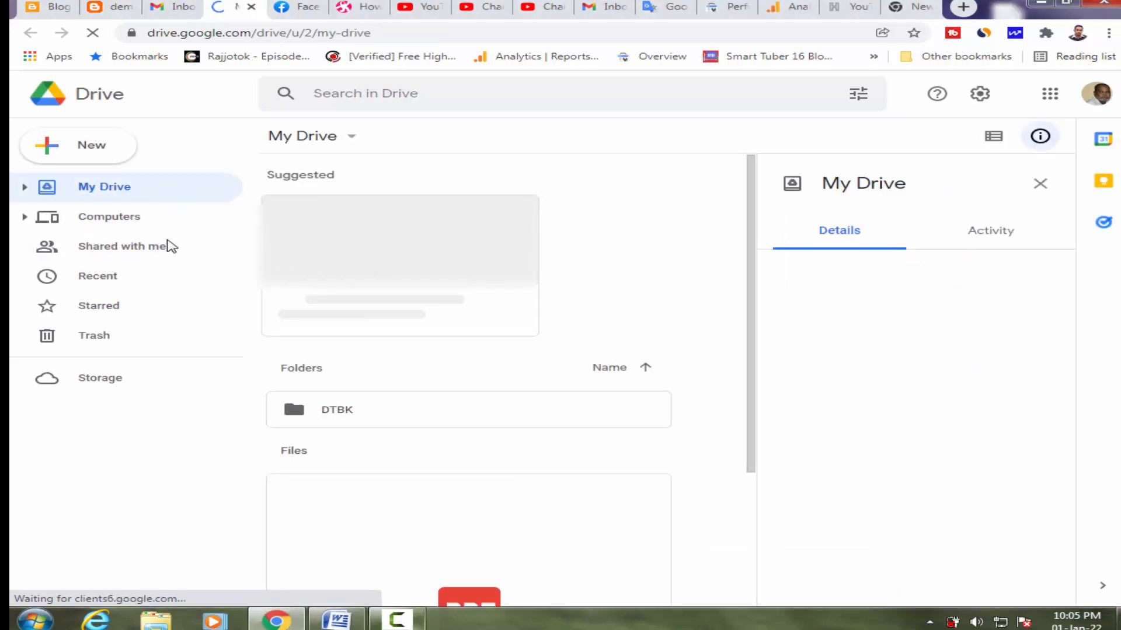
pyautogui.click(90, 146)
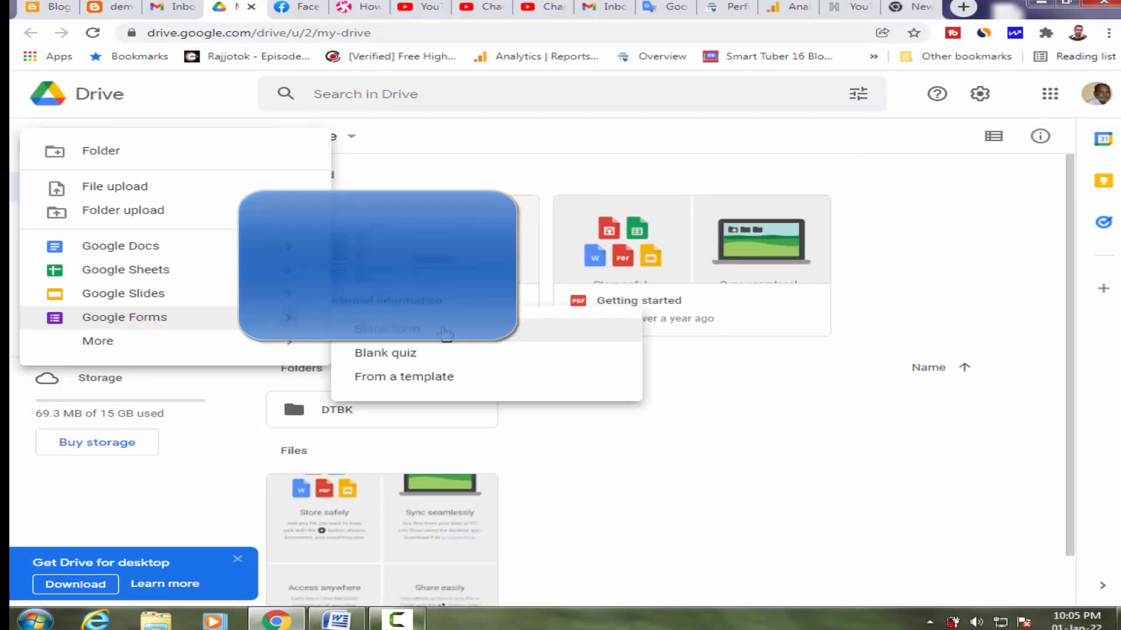
pyautogui.click(445, 331)
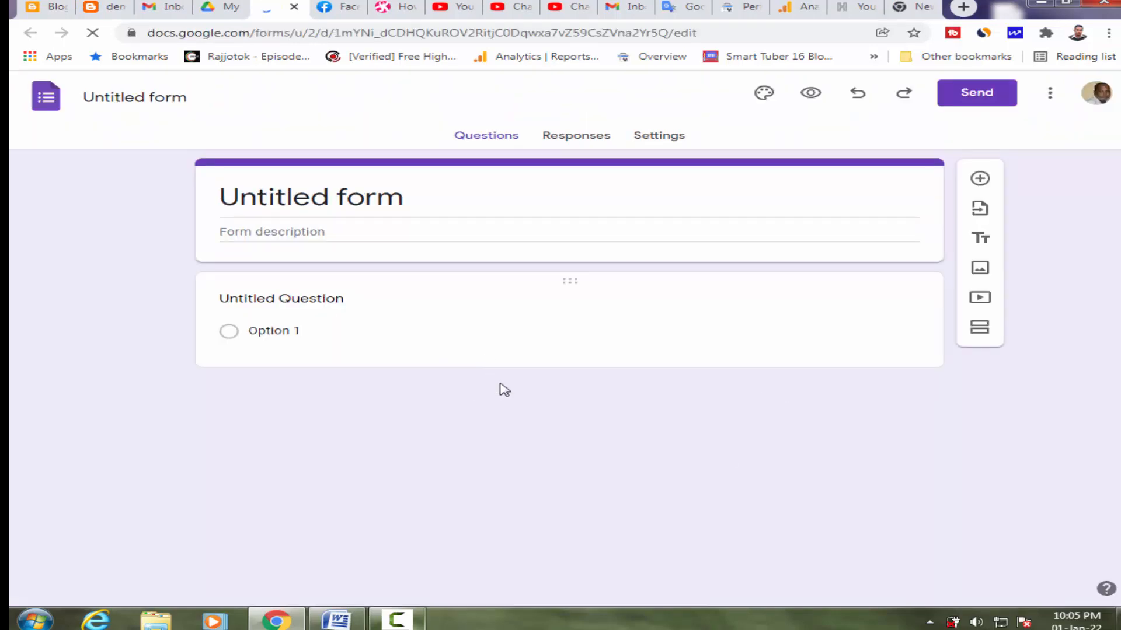
# Step: Open the Contact Us page on smarttuber16.com and examine the fields of its embedded contact form
pyautogui.click(915, 6)
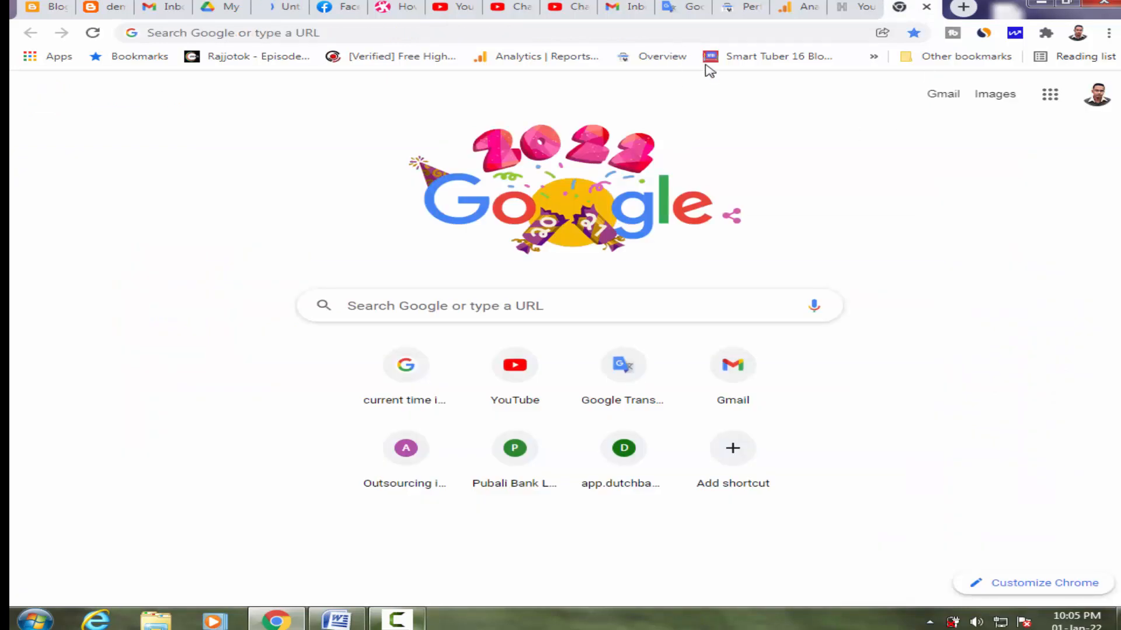
pyautogui.click(790, 59)
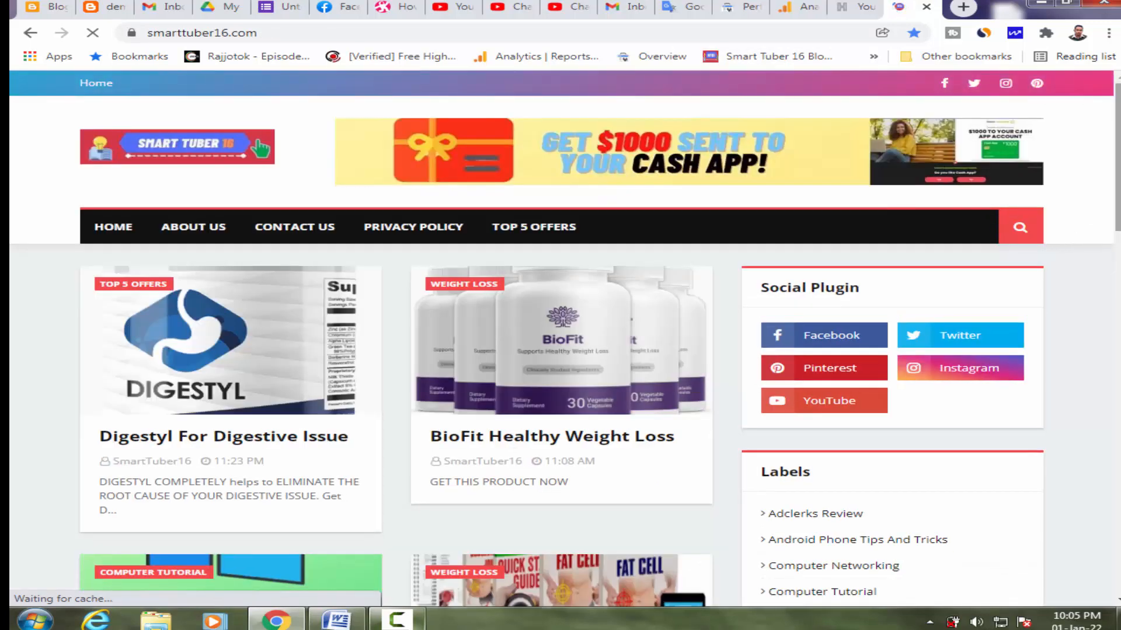
pyautogui.click(303, 230)
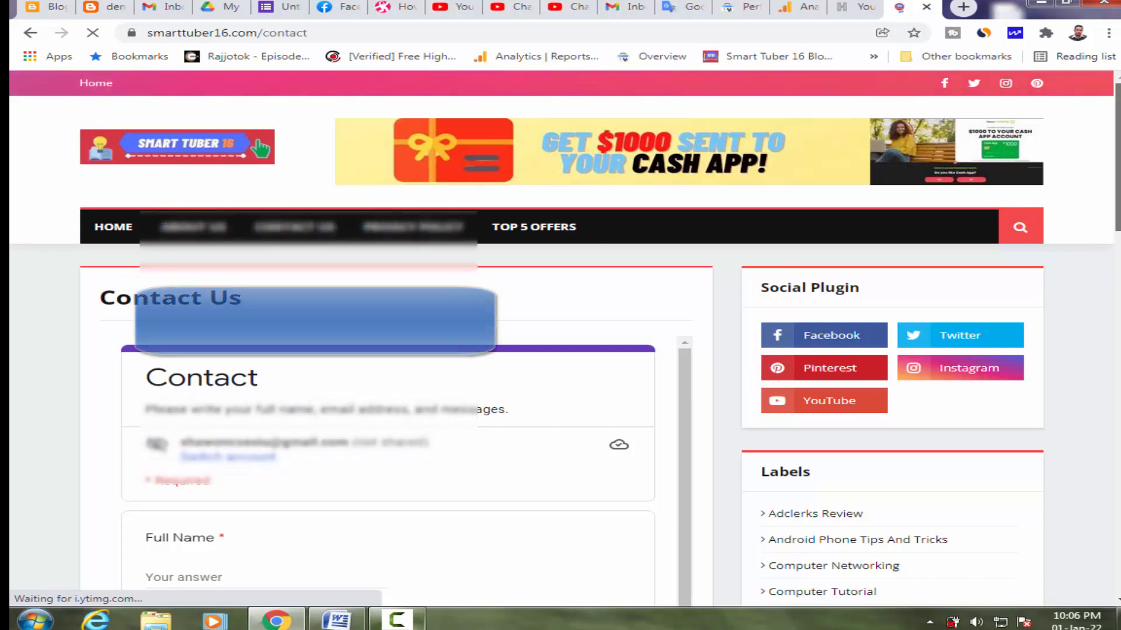
pyautogui.scroll(-3, 560, 339)
pyautogui.scroll(-7, 560, 338)
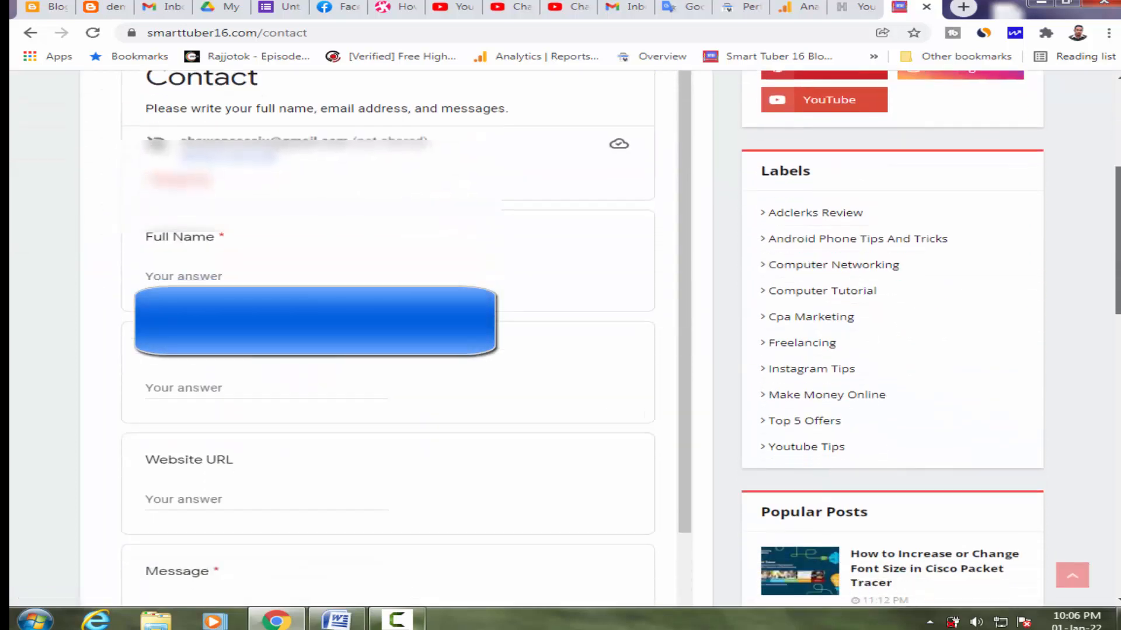
pyautogui.scroll(6, 397, 338)
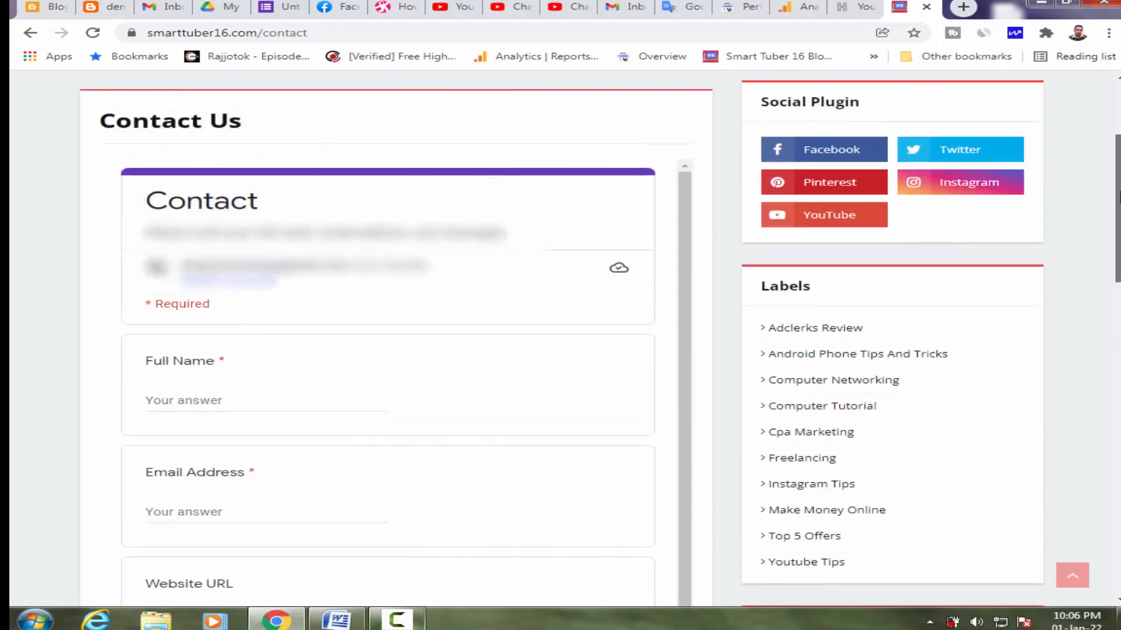
# Step: Return to the blank Google Forms form, name it "Contact Us", dismiss the tour offer and apply the name as its heading
pyautogui.click(290, 6)
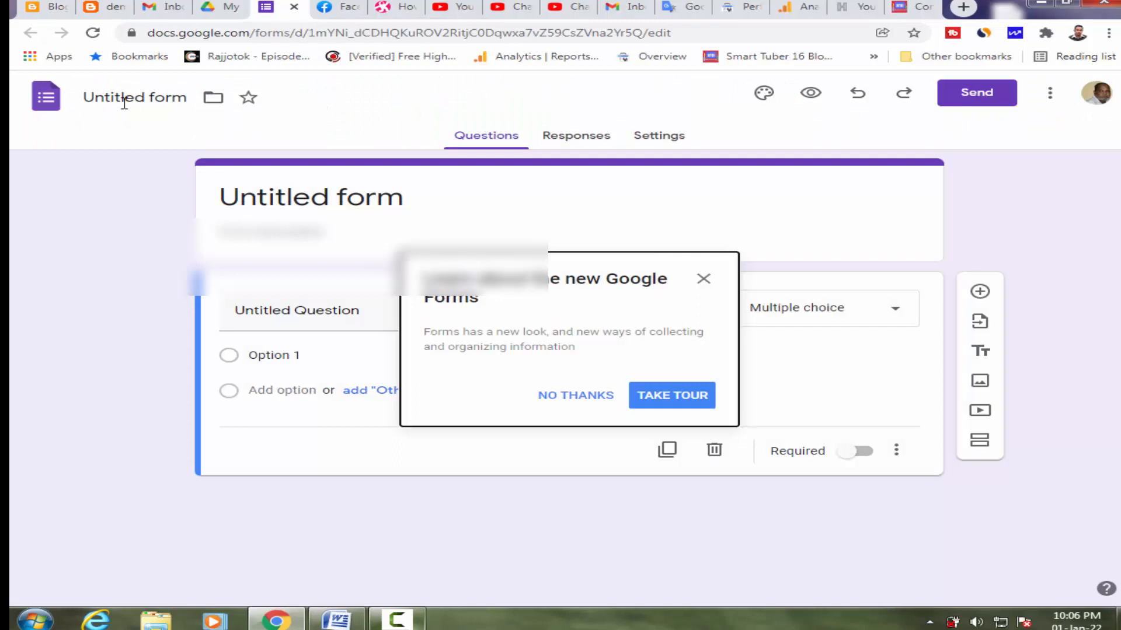
pyautogui.click(124, 100)
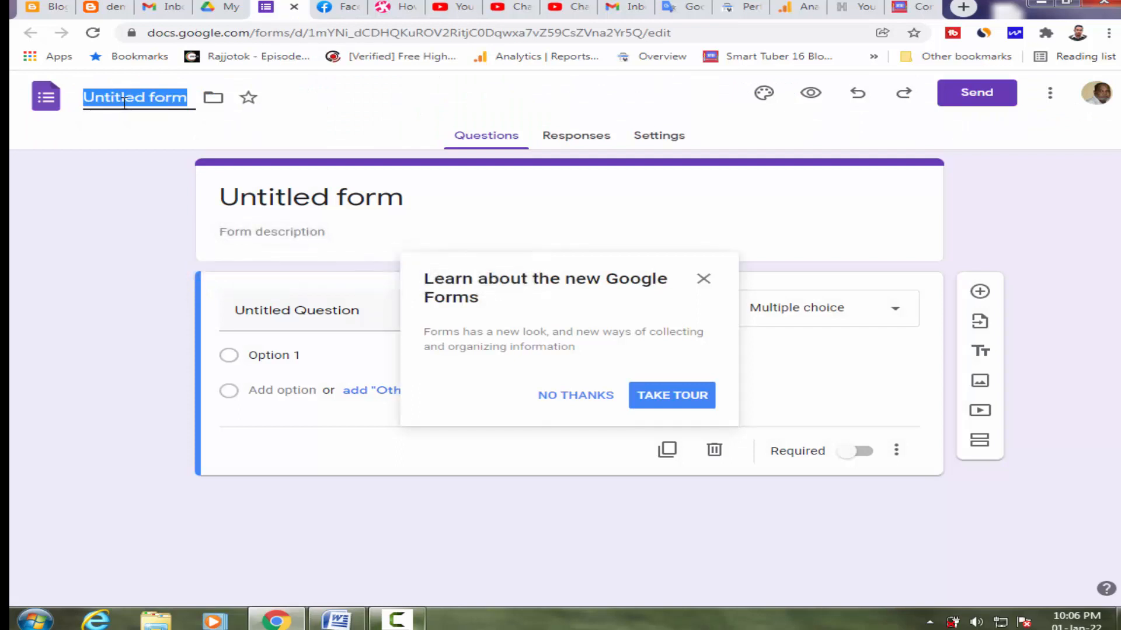
pyautogui.write('C')
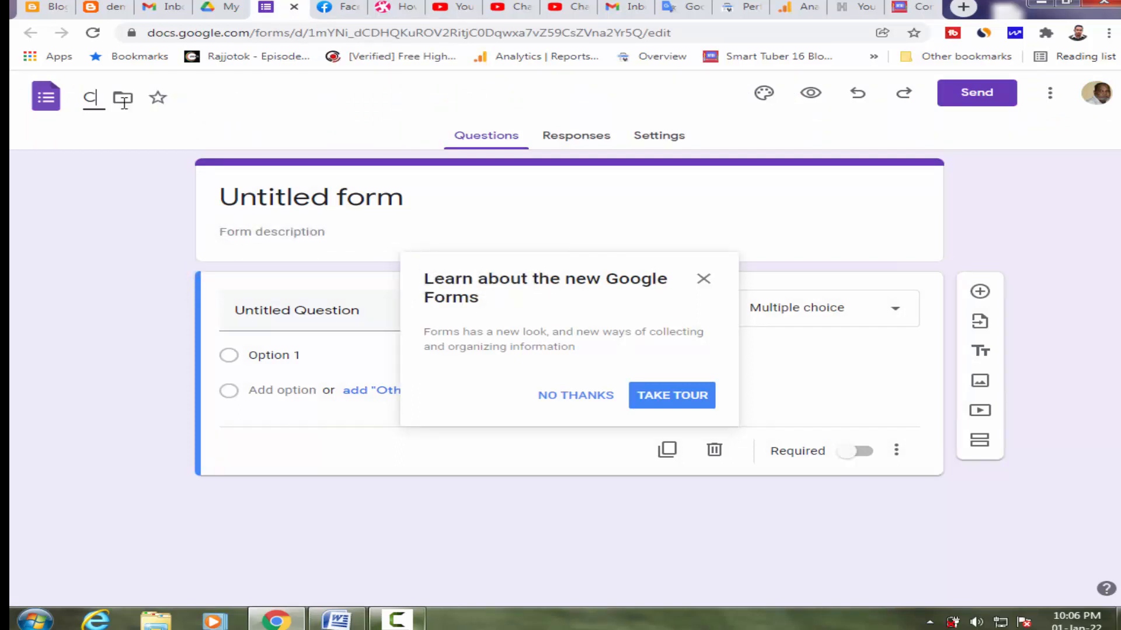
pyautogui.write('onta')
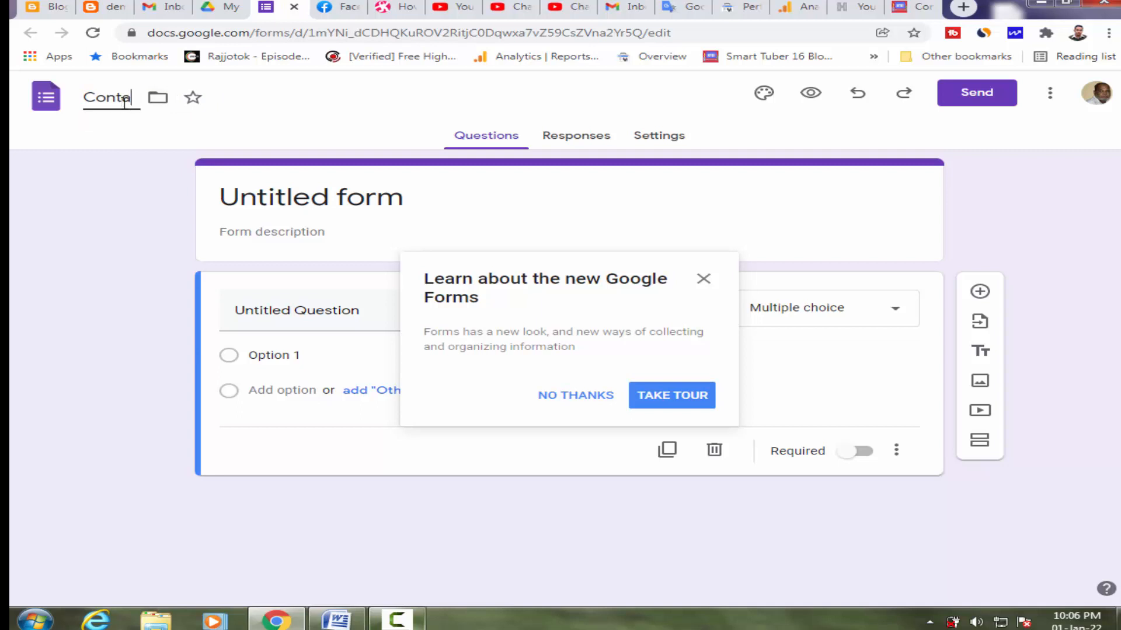
pyautogui.write('ct U')
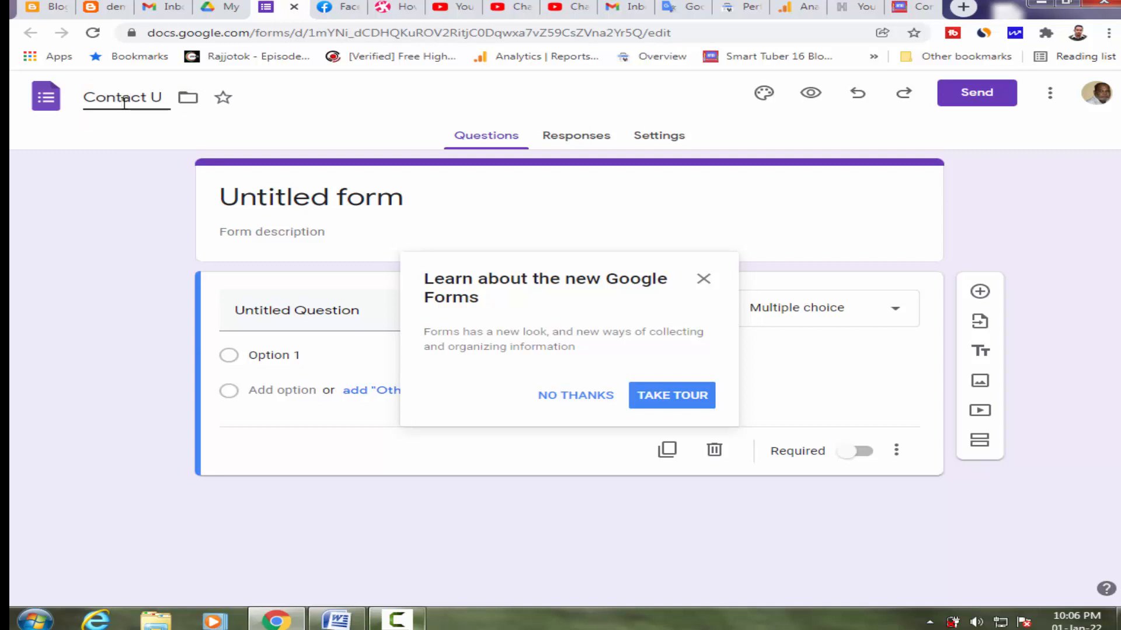
pyautogui.write('s')
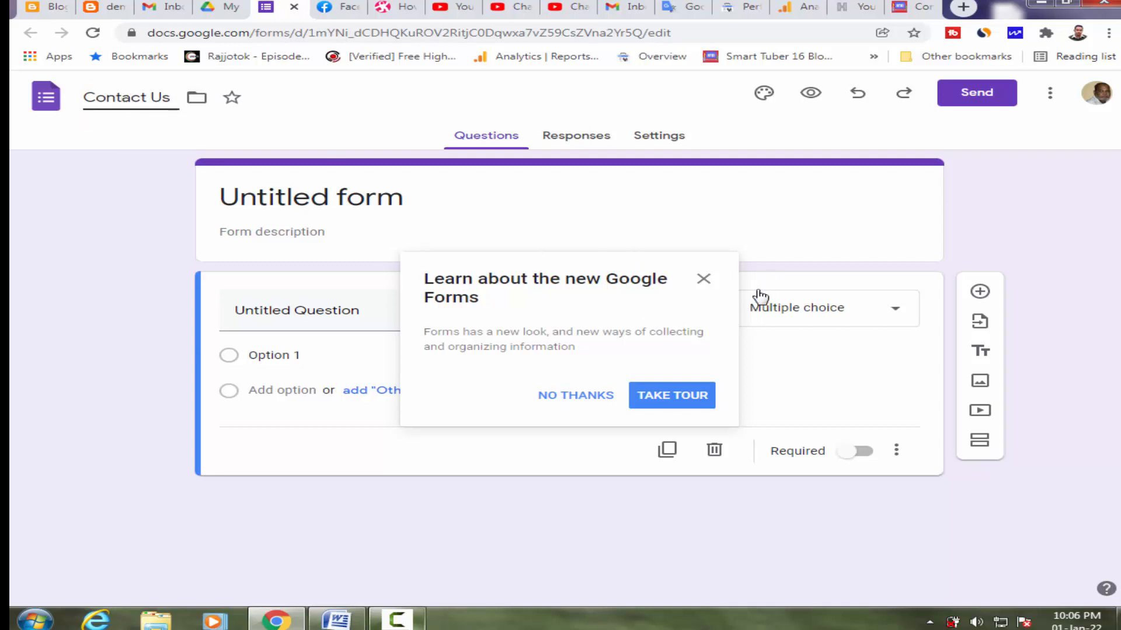
pyautogui.click(703, 279)
pyautogui.click(268, 193)
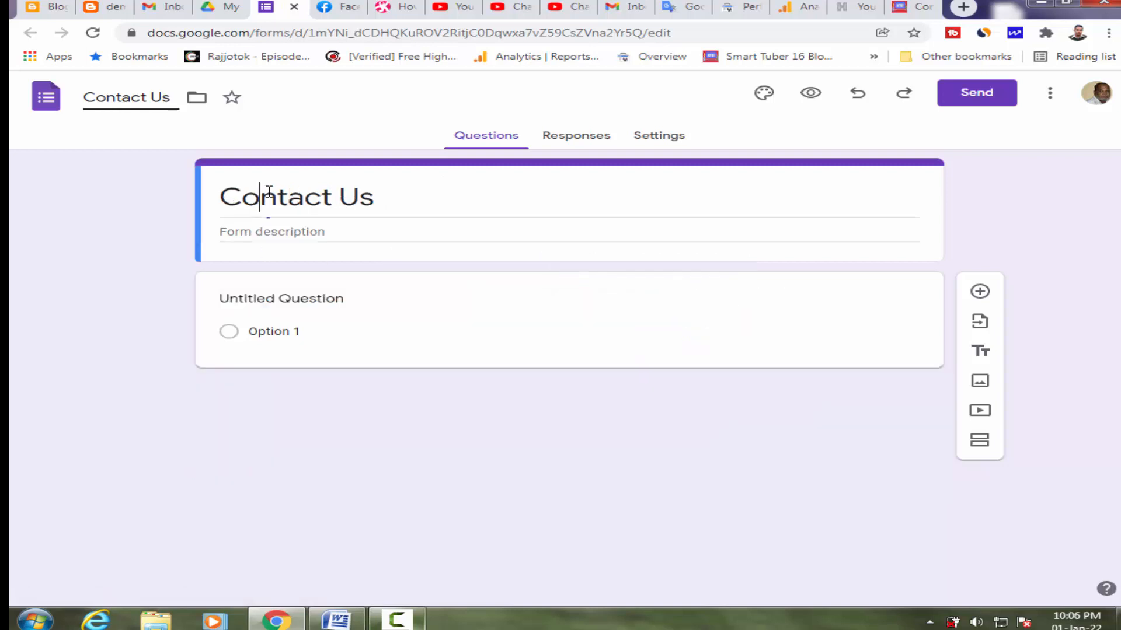
# Step: Copy "Please write your full name, email address, and messages." from the smarttuber16.com contact page into the form description
pyautogui.click(279, 231)
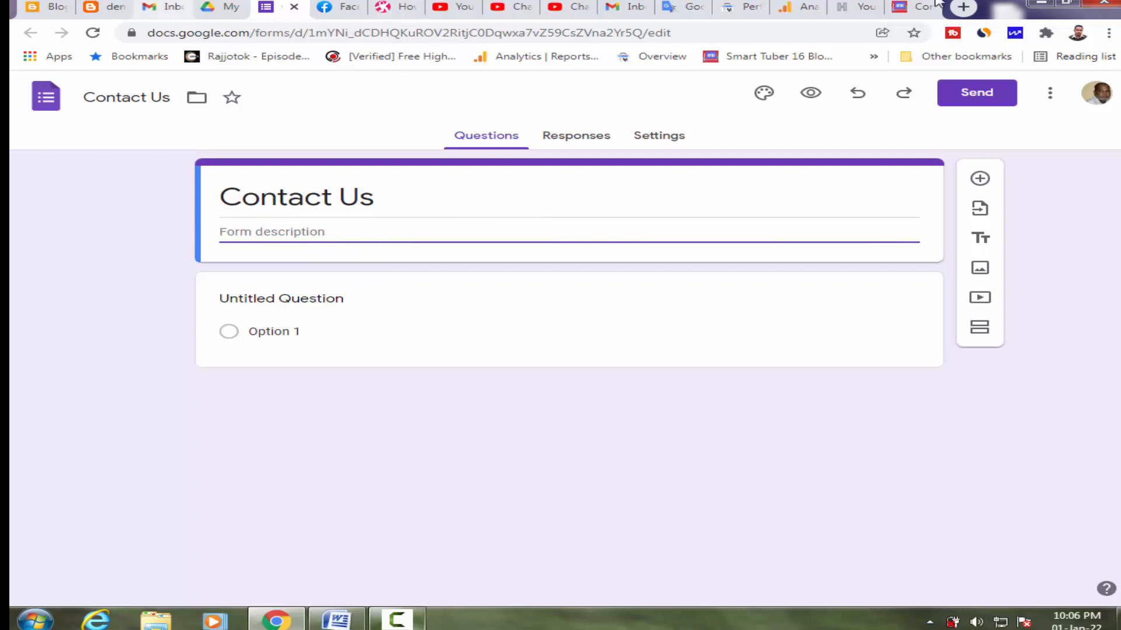
pyautogui.moveTo(917, 5); pyautogui.dragTo(158, 9)
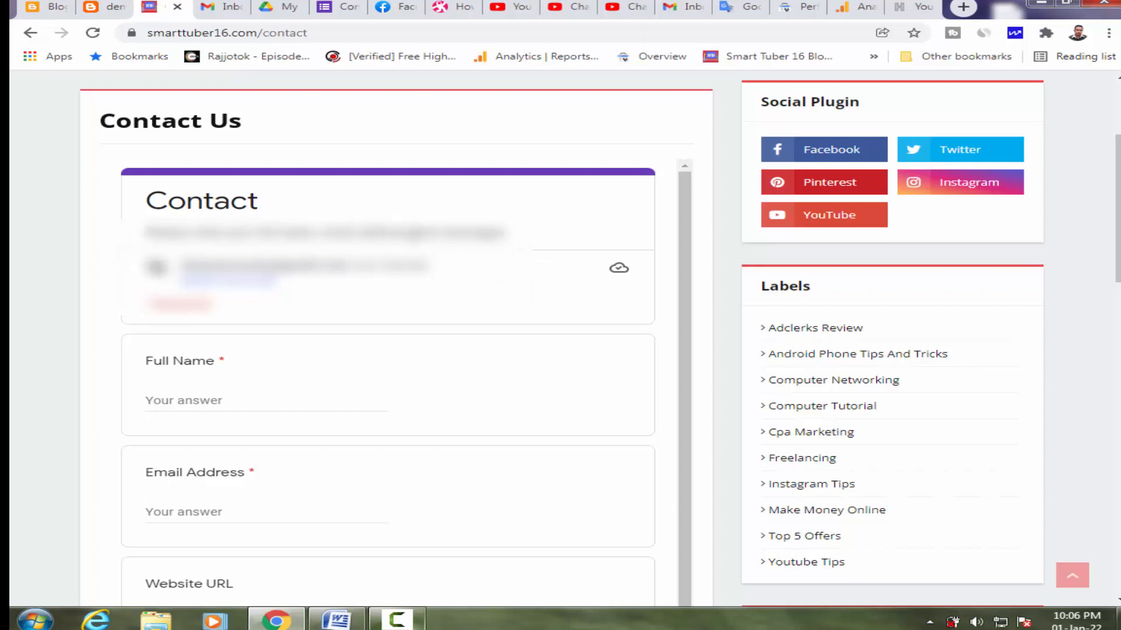
pyautogui.click(346, 6)
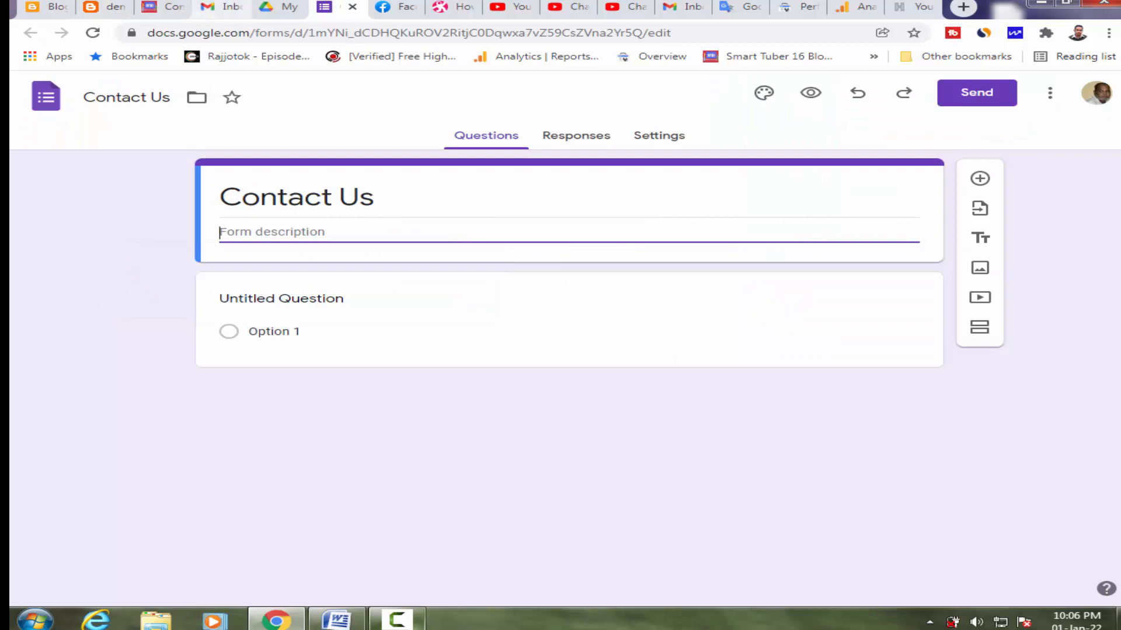
pyautogui.click(164, 7)
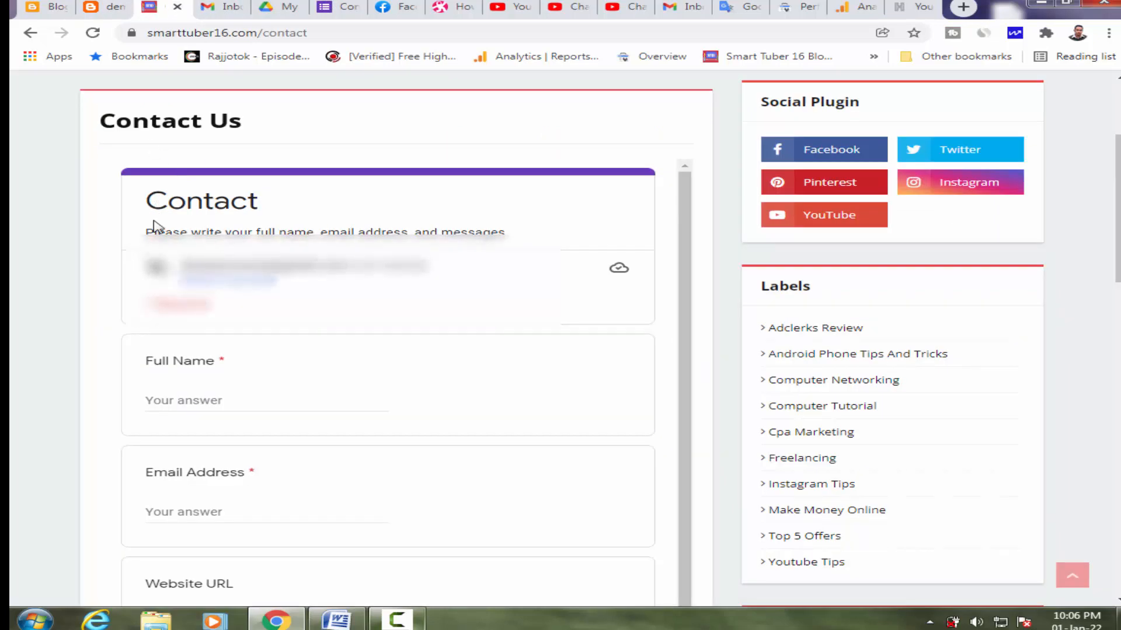
pyautogui.tripleClick(541, 242)
pyautogui.hotkey('ctrl', 'c')
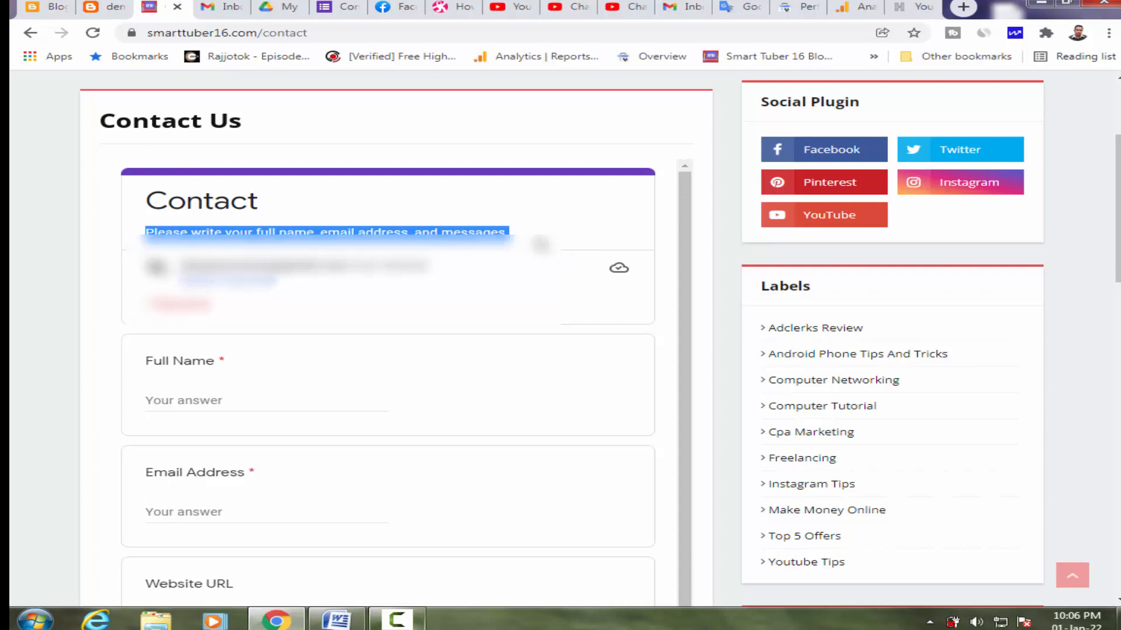
pyautogui.click(329, 7)
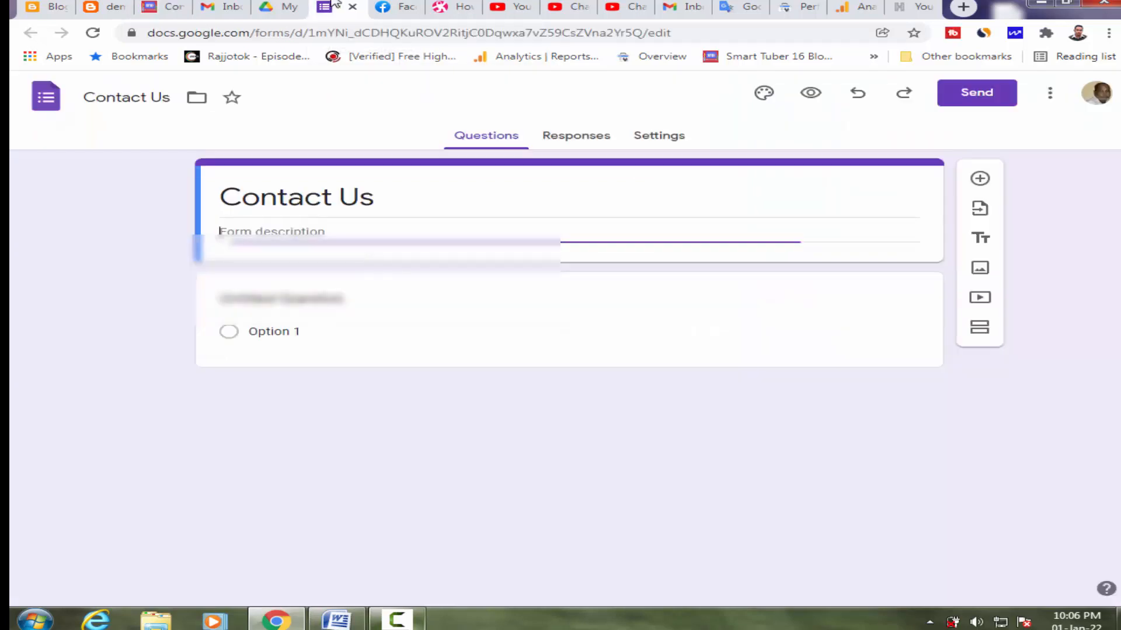
pyautogui.hotkey('ctrl', 'v')
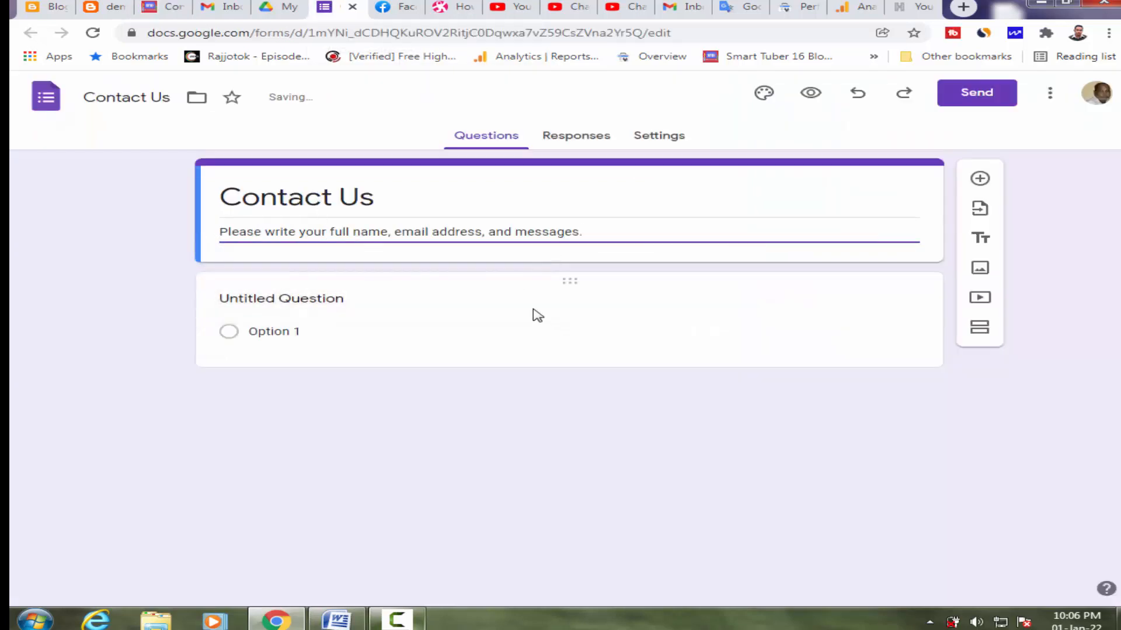
# Step: Add a question titled "Full Name", copying the label from the existing contact page, and make it required
pyautogui.click(168, 7)
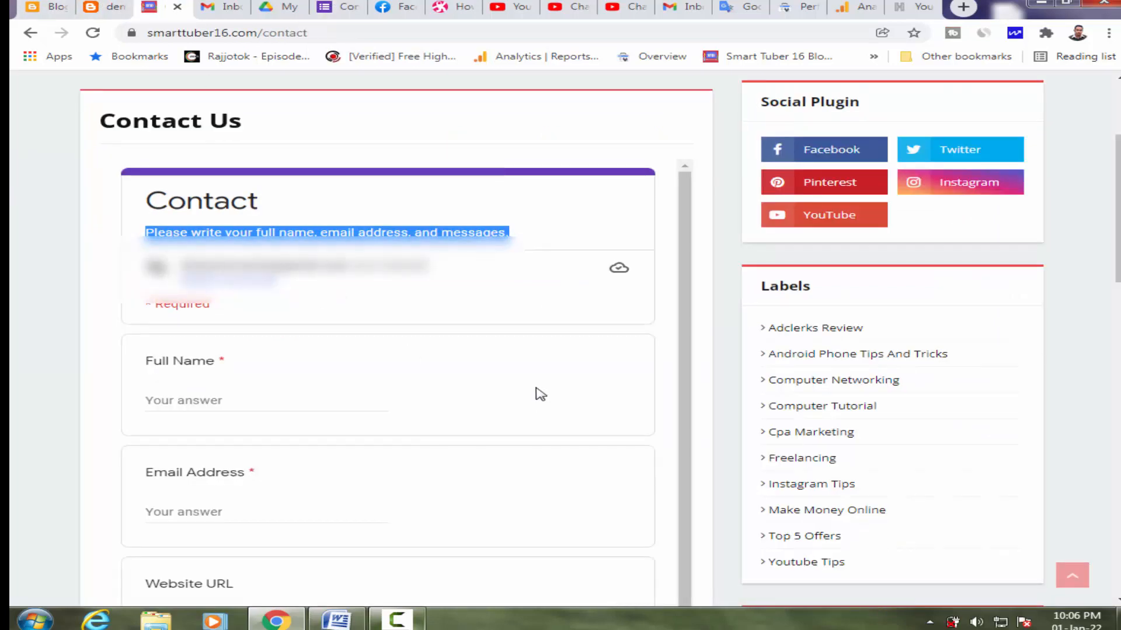
pyautogui.scroll(-1, 537, 393)
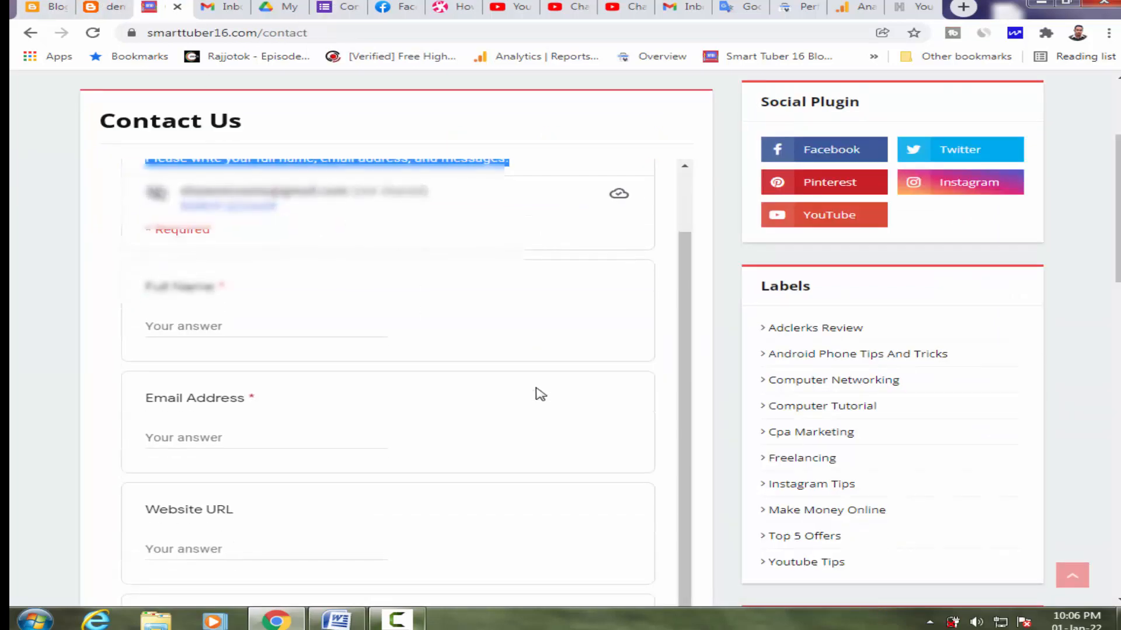
pyautogui.click(339, 7)
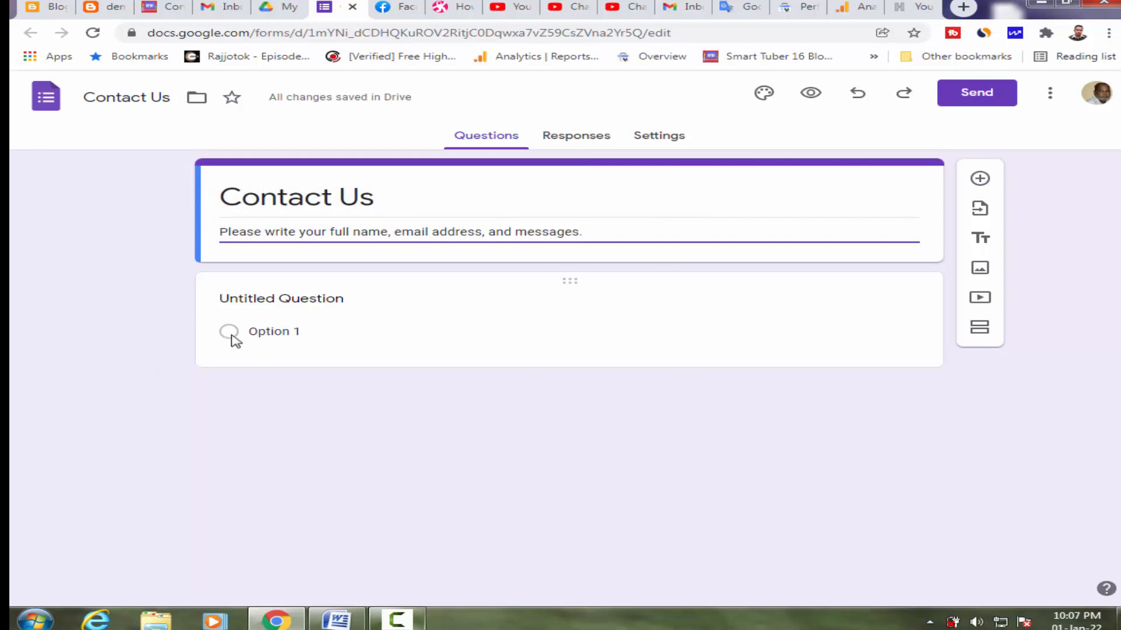
pyautogui.click(981, 180)
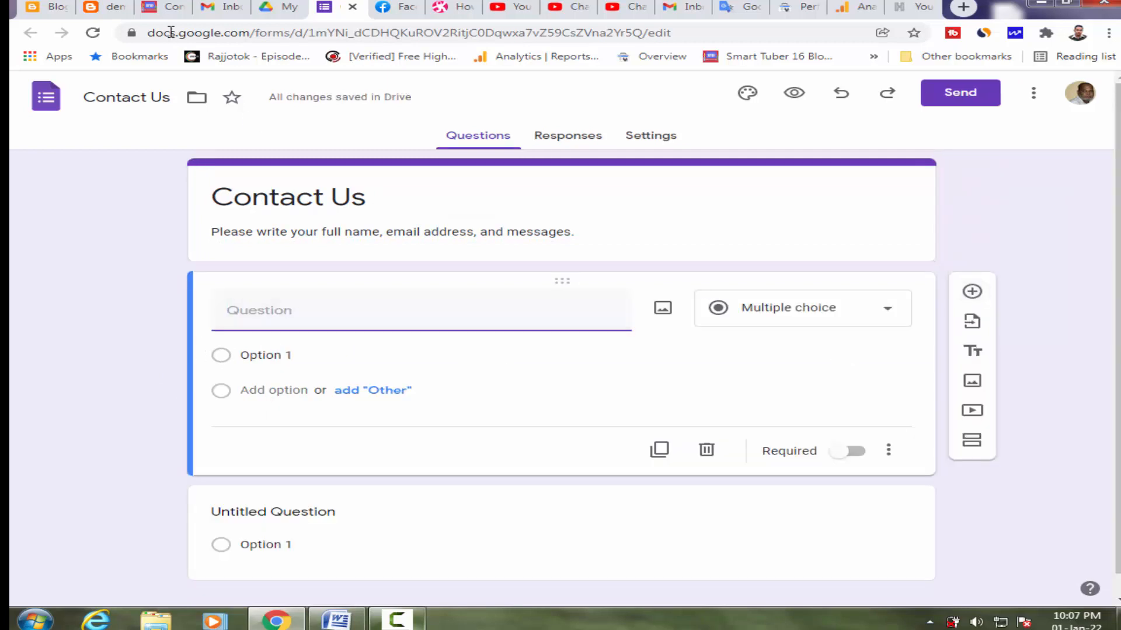
pyautogui.click(167, 7)
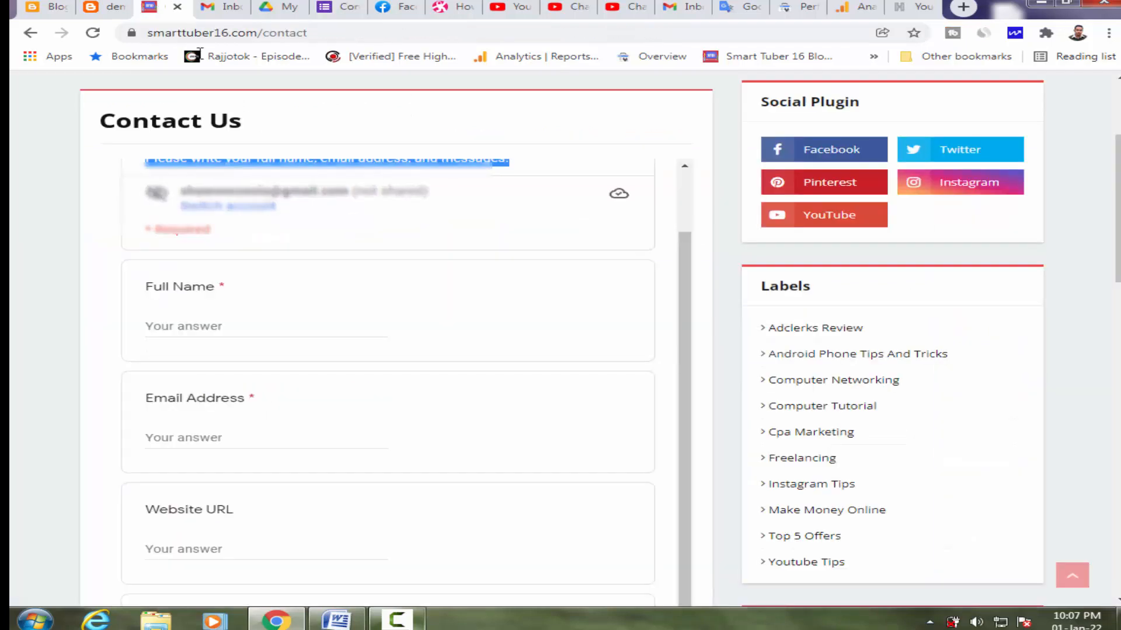
pyautogui.click(151, 287)
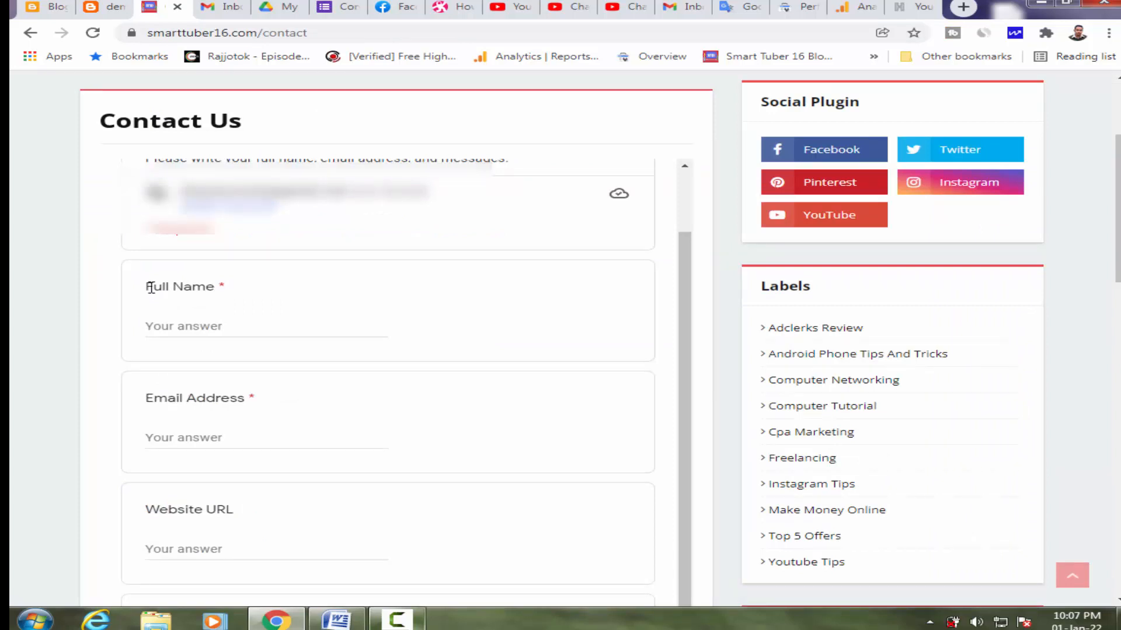
pyautogui.tripleClick(220, 289)
pyautogui.hotkey('ctrl', 'c')
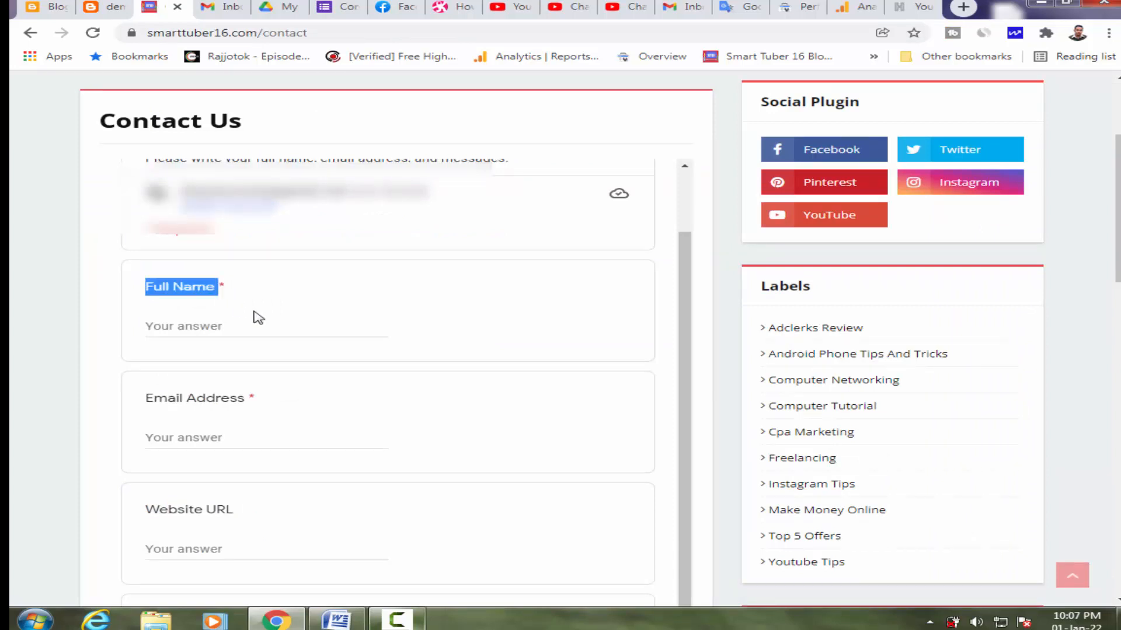
pyautogui.click(333, 7)
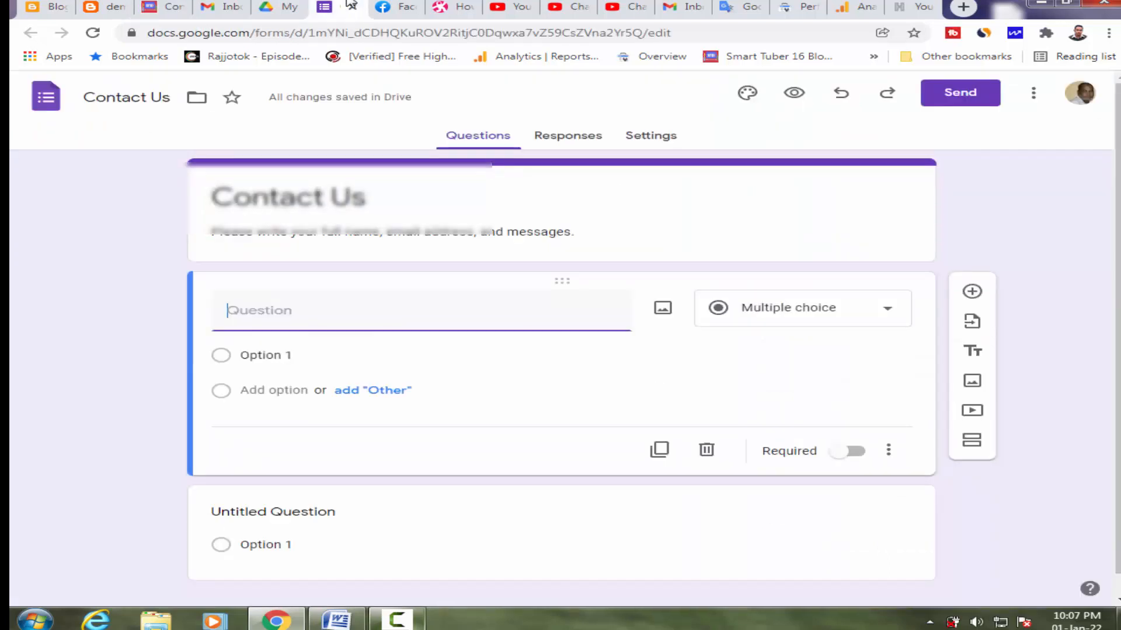
pyautogui.hotkey('ctrl', 'v')
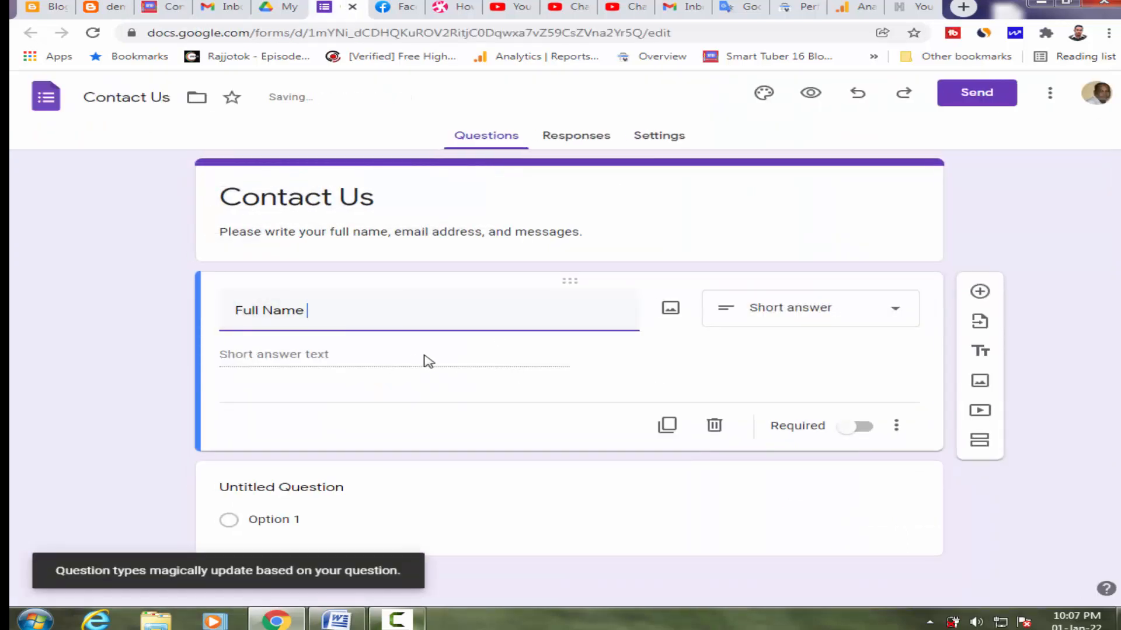
pyautogui.click(868, 428)
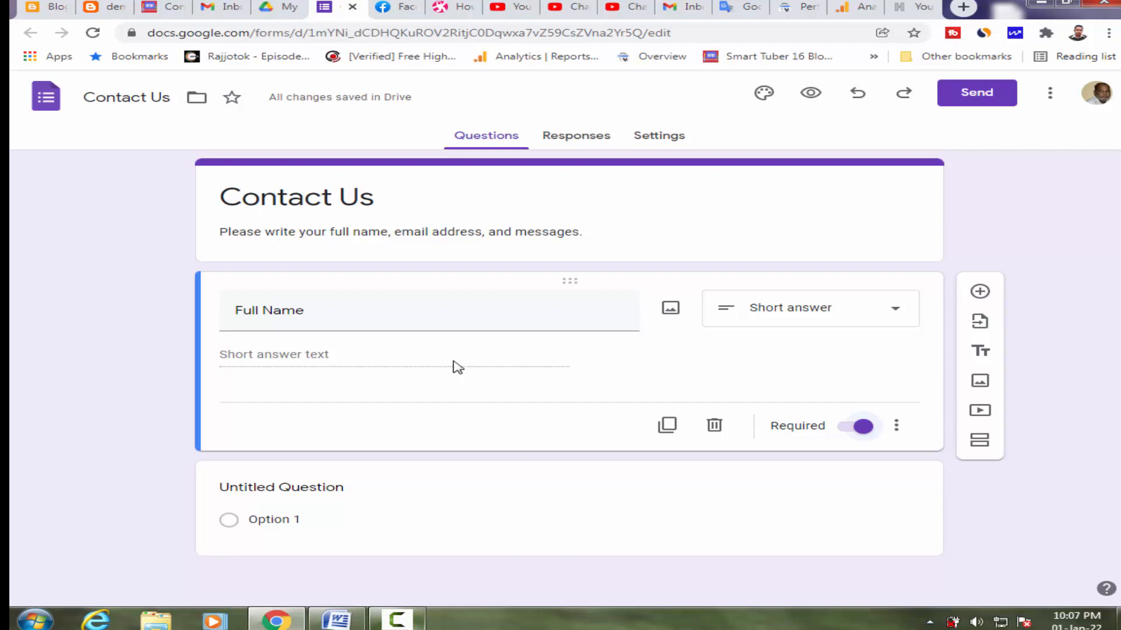
# Step: Add a question titled "Email Address" below Full Name, copying the label from the existing contact page, and make it required
pyautogui.click(981, 292)
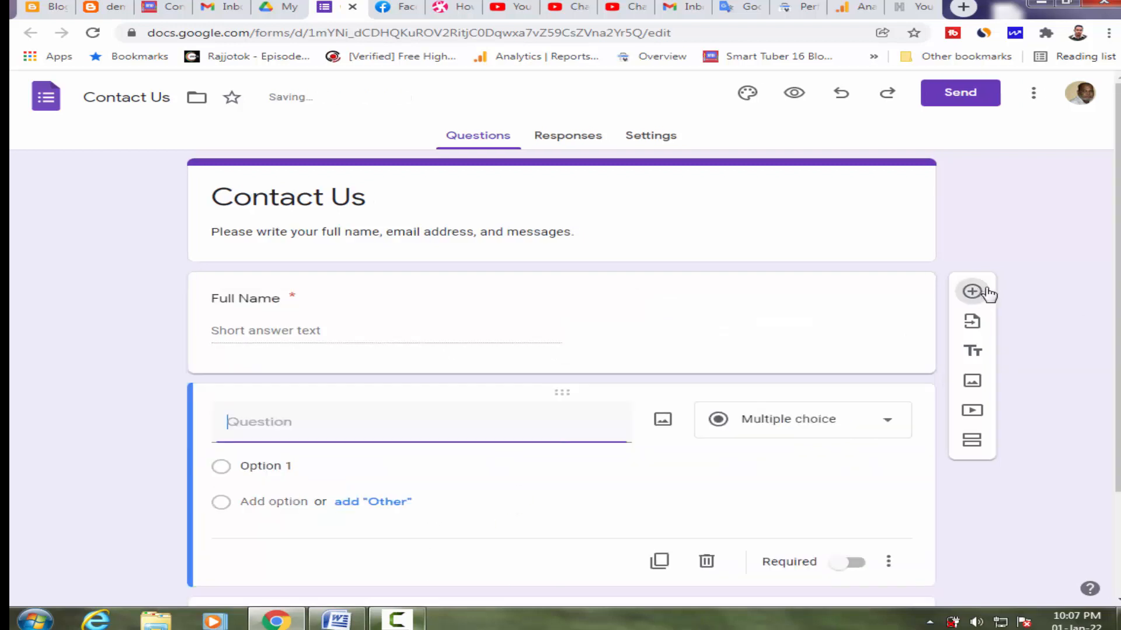
pyautogui.click(184, 3)
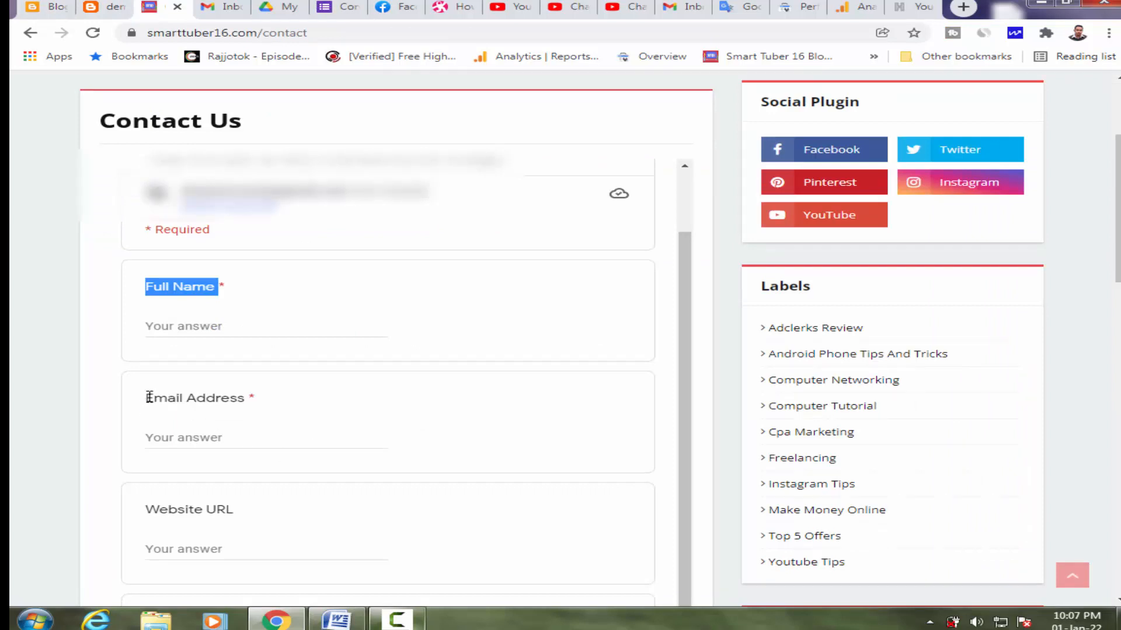
pyautogui.moveTo(149, 398); pyautogui.dragTo(247, 400)
pyautogui.hotkey('ctrl', 'c')
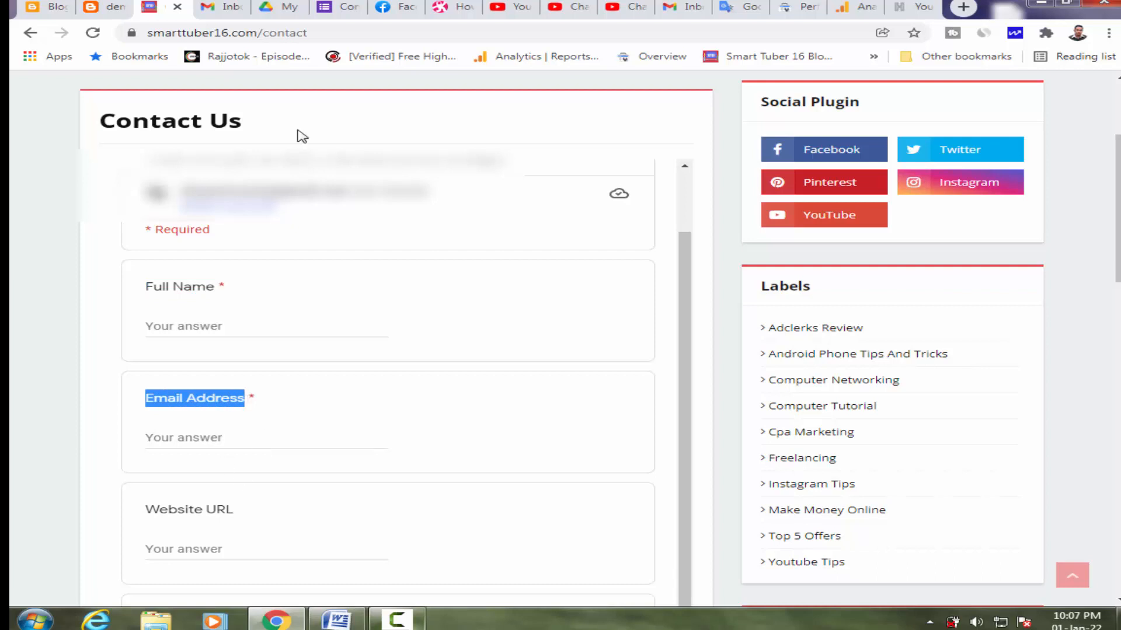
pyautogui.click(338, 7)
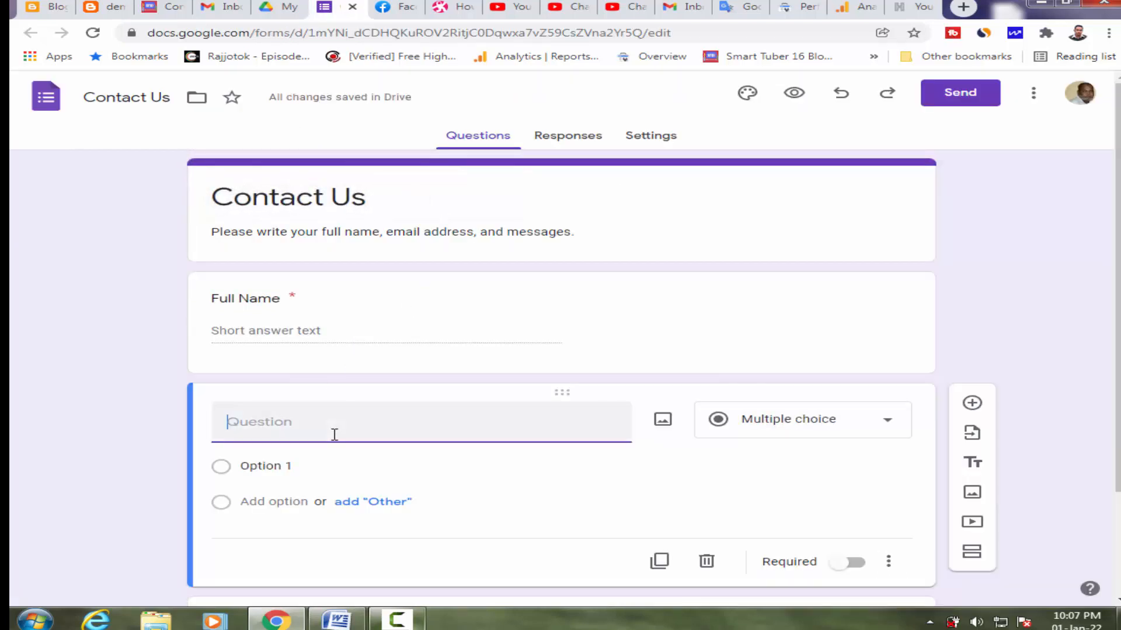
pyautogui.hotkey('ctrl', 'v')
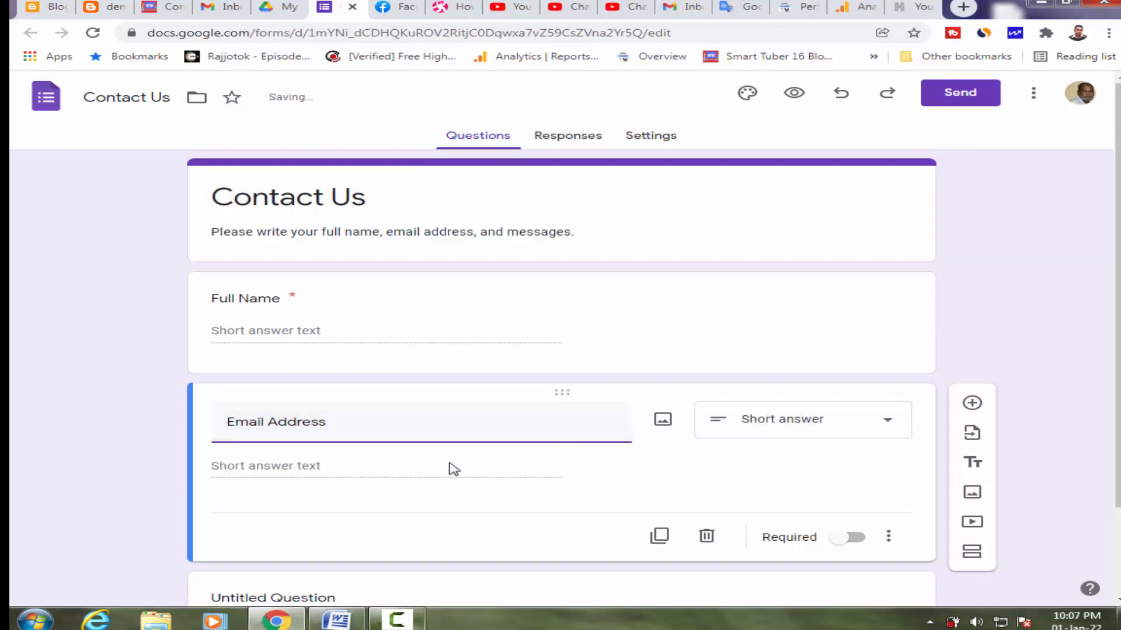
pyautogui.click(859, 540)
pyautogui.scroll(-2, 1118, 360)
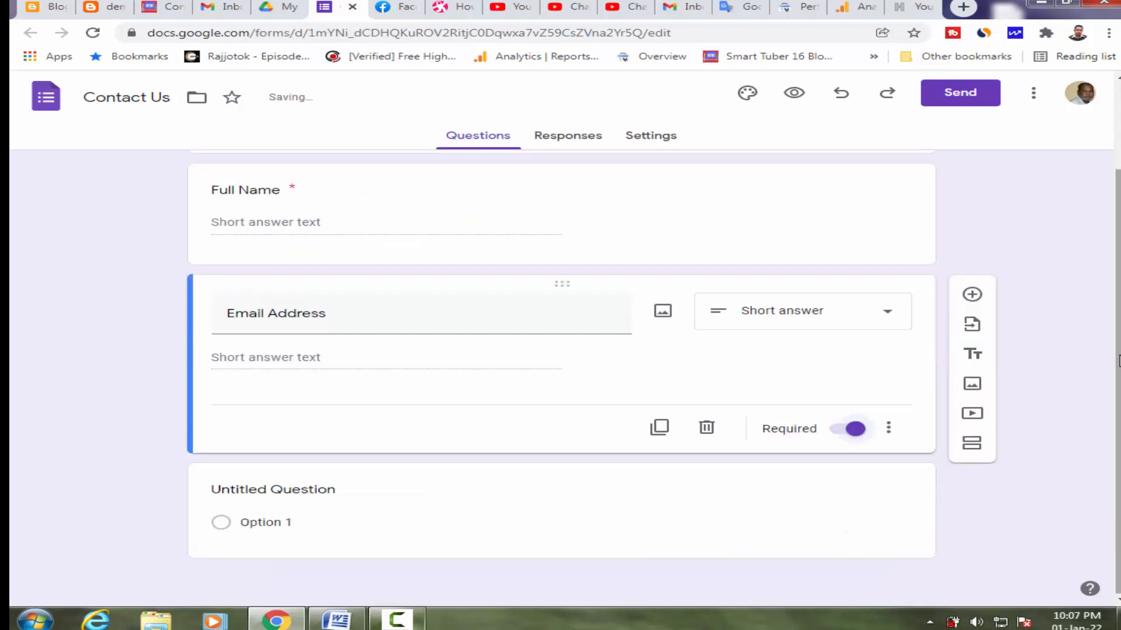
# Step: Add a question titled "Website URL" below Email Address, copying the label from the existing smarttuber16.com contact page
pyautogui.click(163, 7)
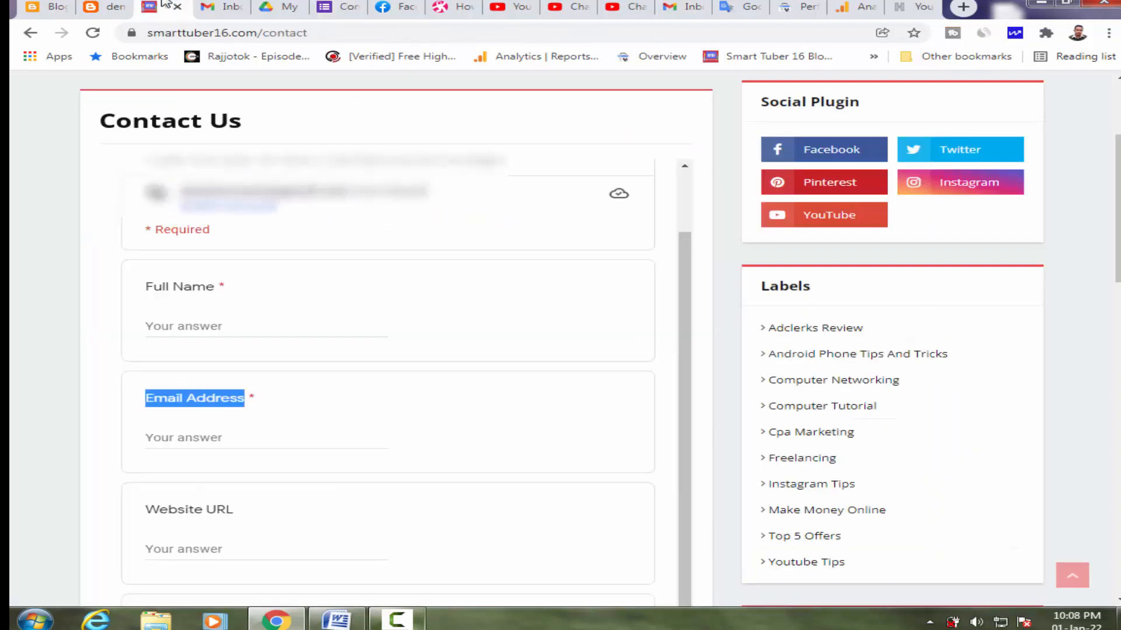
pyautogui.scroll(-1, 490, 411)
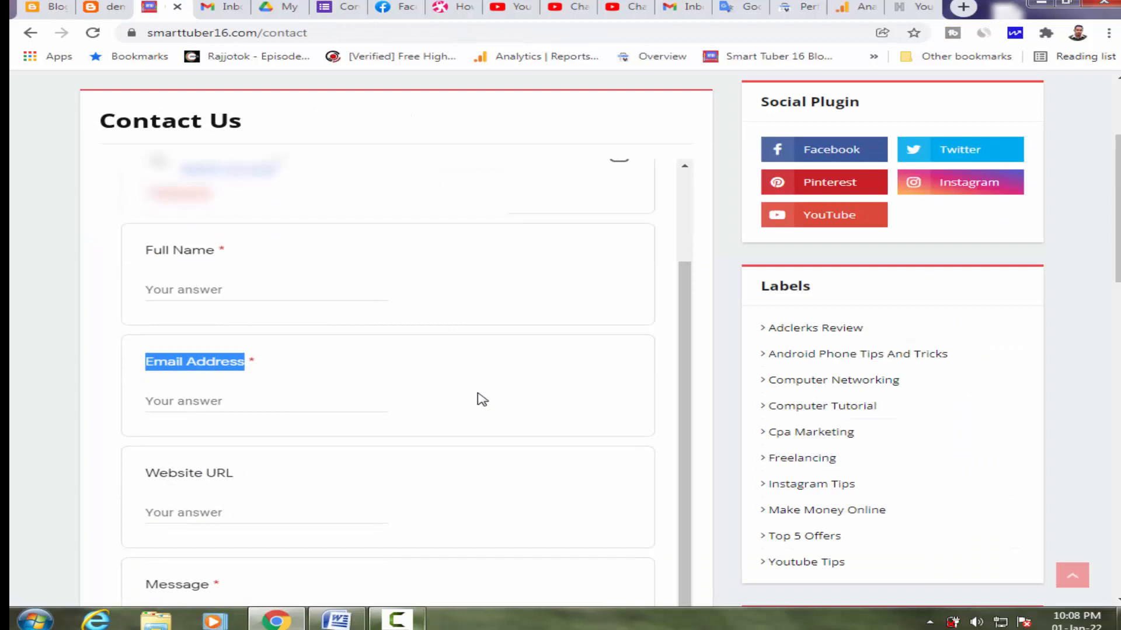
pyautogui.click(329, 7)
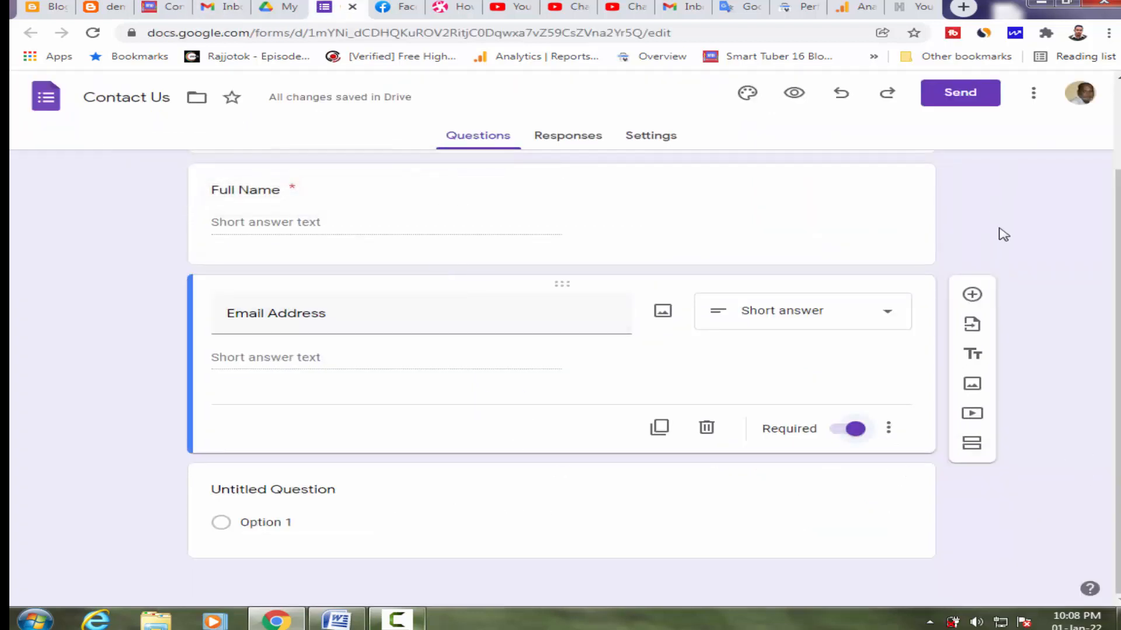
pyautogui.click(972, 295)
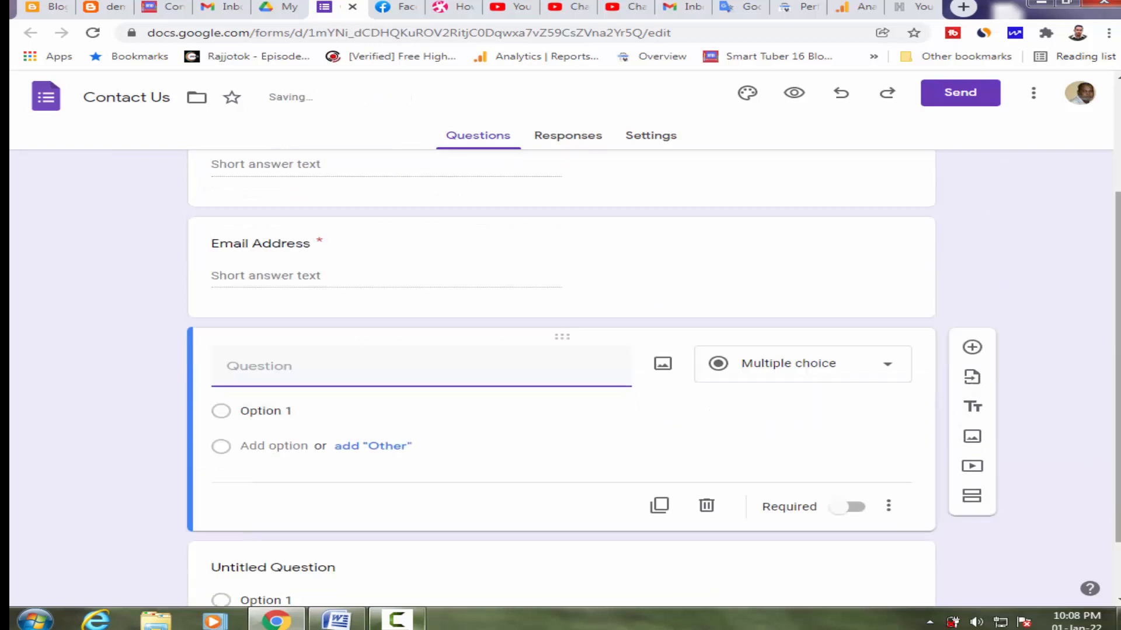
pyautogui.click(161, 7)
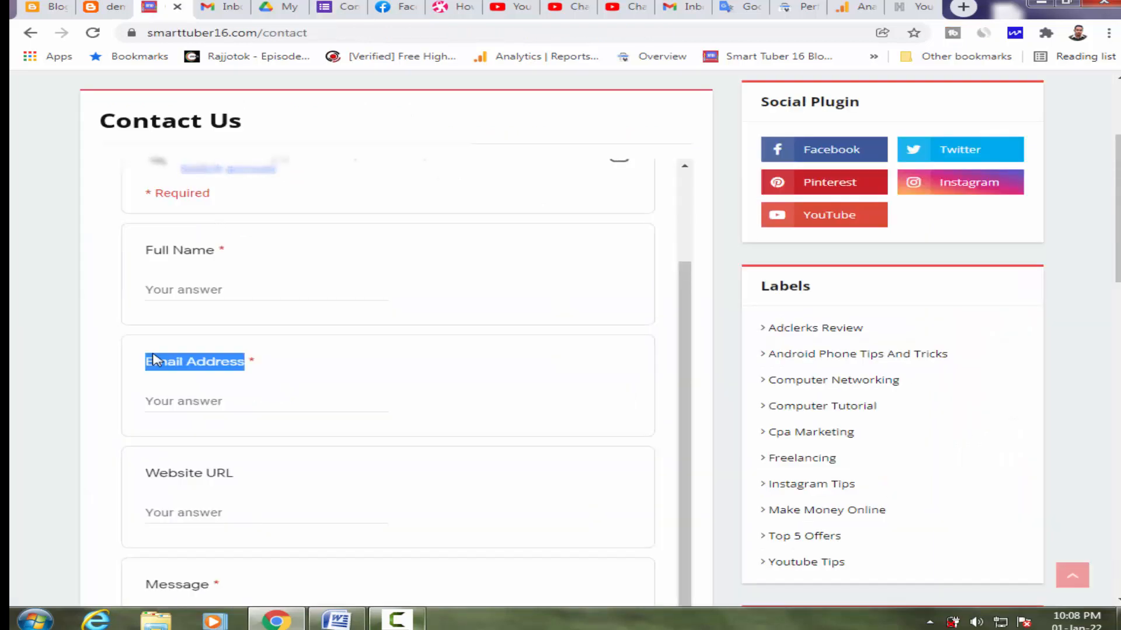
pyautogui.click(155, 473)
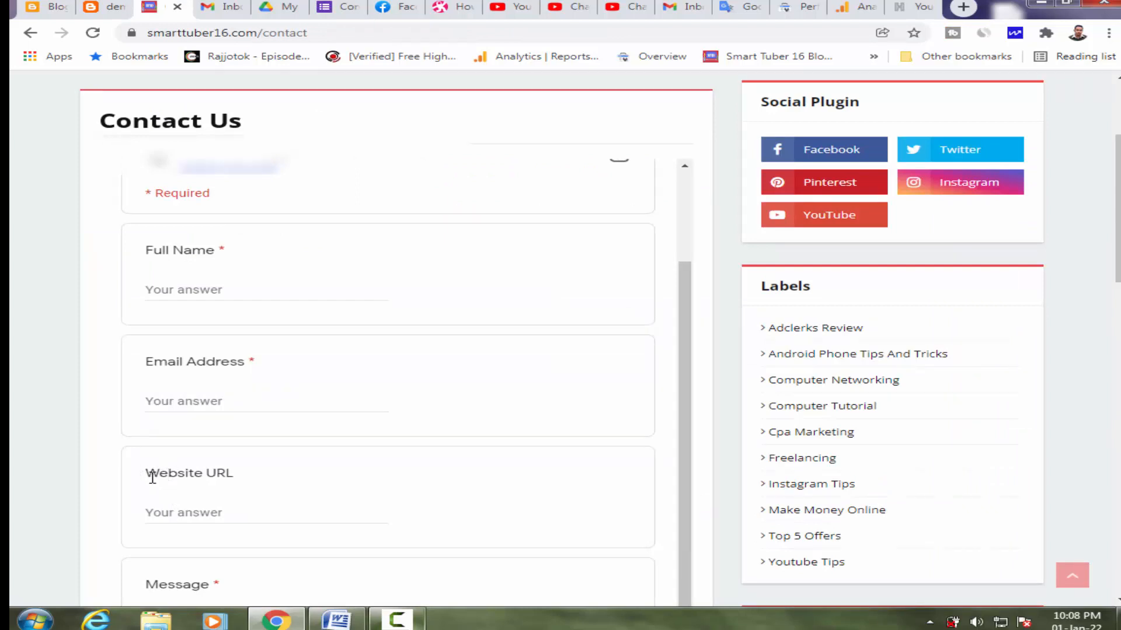
pyautogui.tripleClick(236, 478)
pyautogui.hotkey('ctrl', 'c')
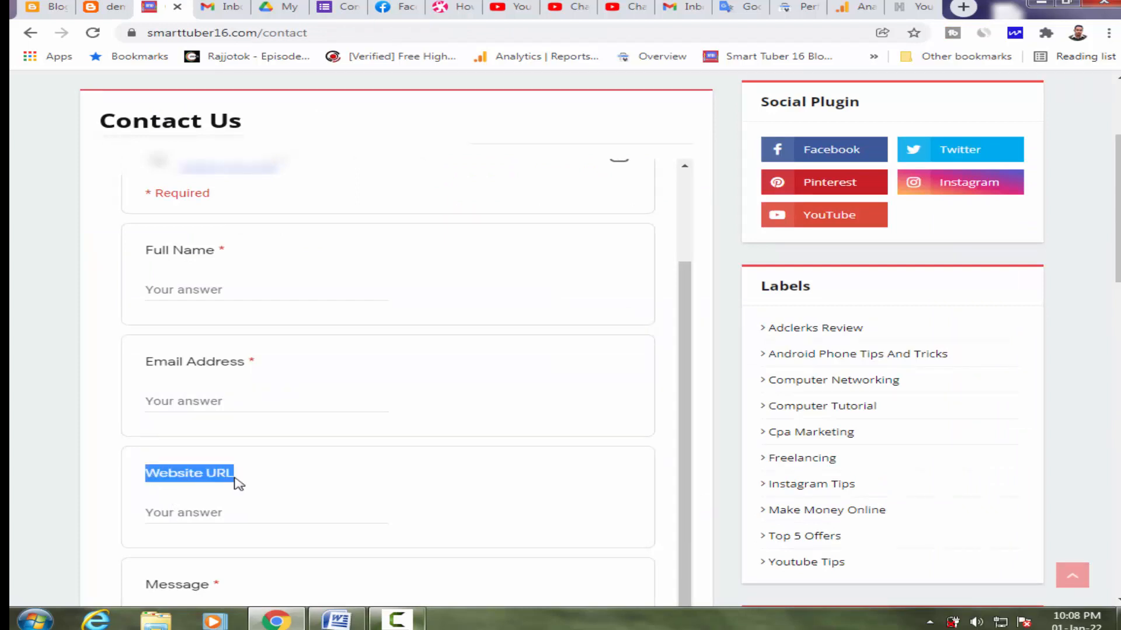
pyautogui.click(336, 7)
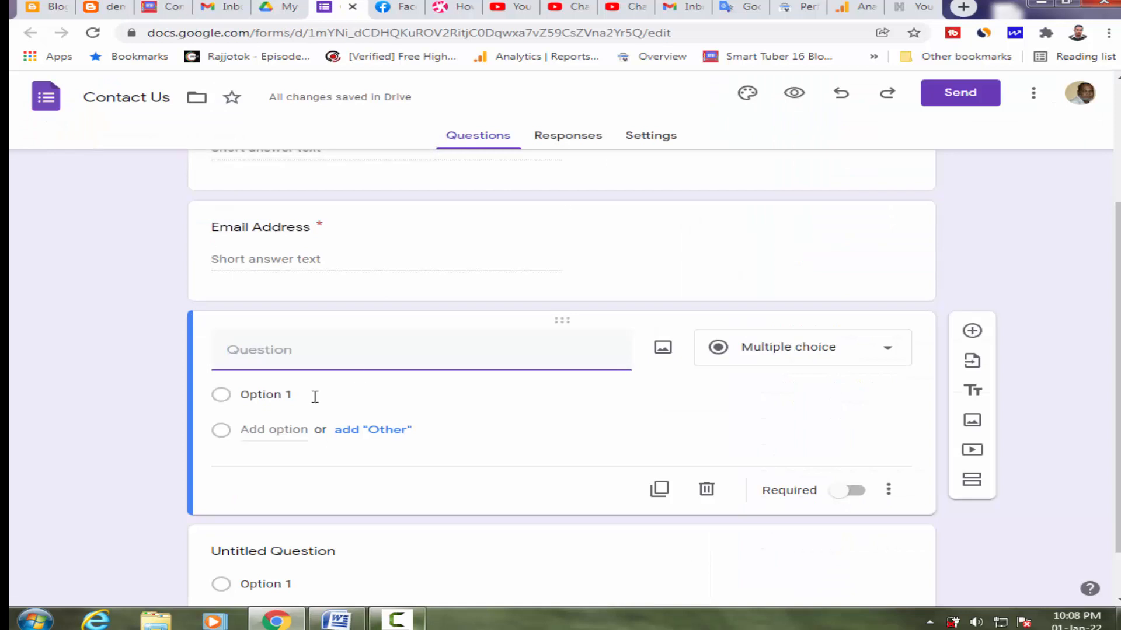
pyautogui.hotkey('ctrl', 'v')
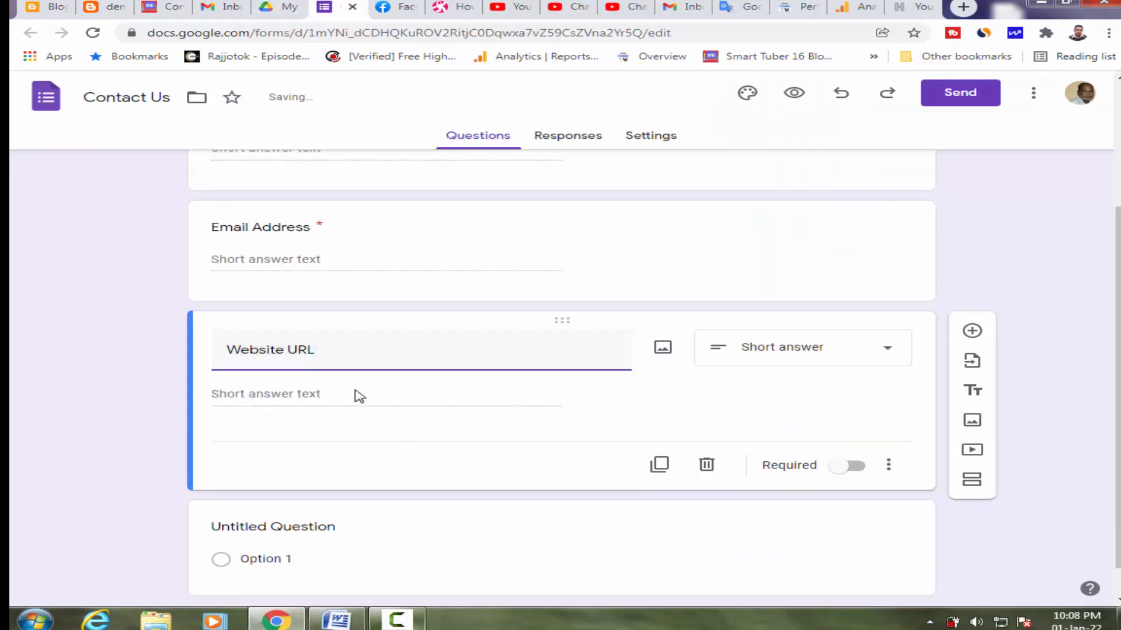
# Step: Add a question titled "Message" below Website URL, copying the label from the existing contact page, and make it required
pyautogui.moveTo(1118, 408); pyautogui.dragTo(1118, 435)
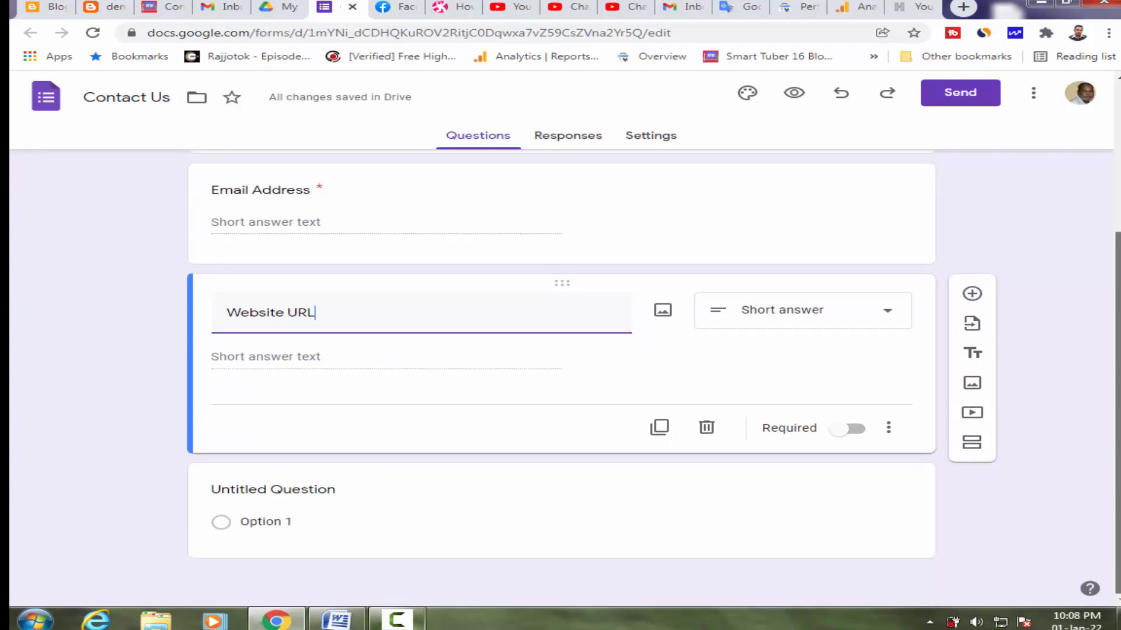
pyautogui.click(972, 294)
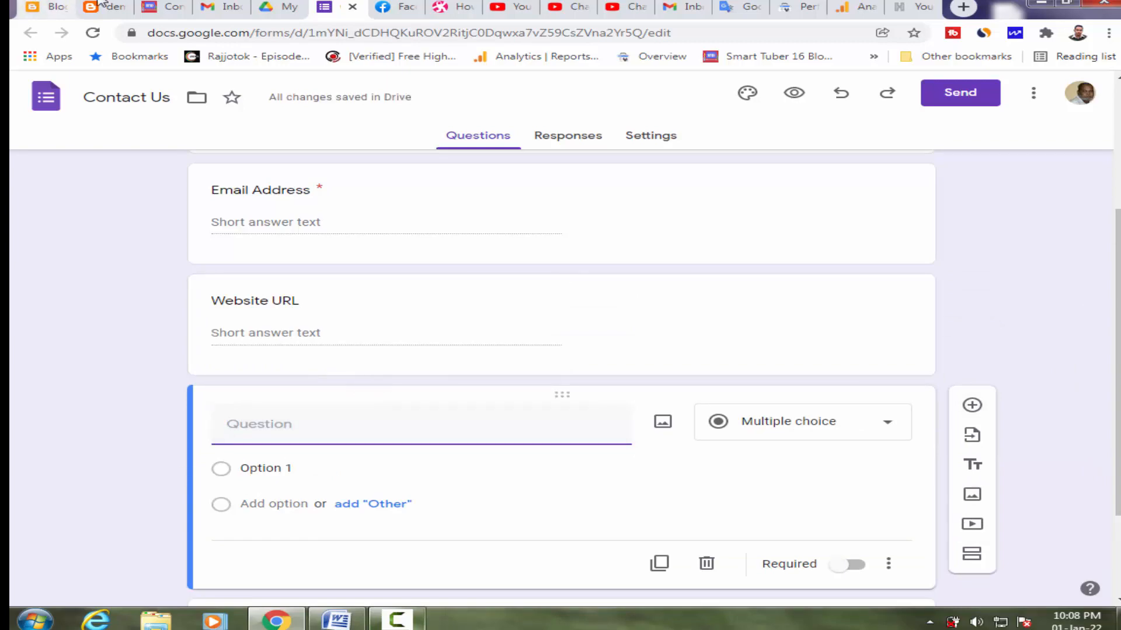
pyautogui.click(150, 5)
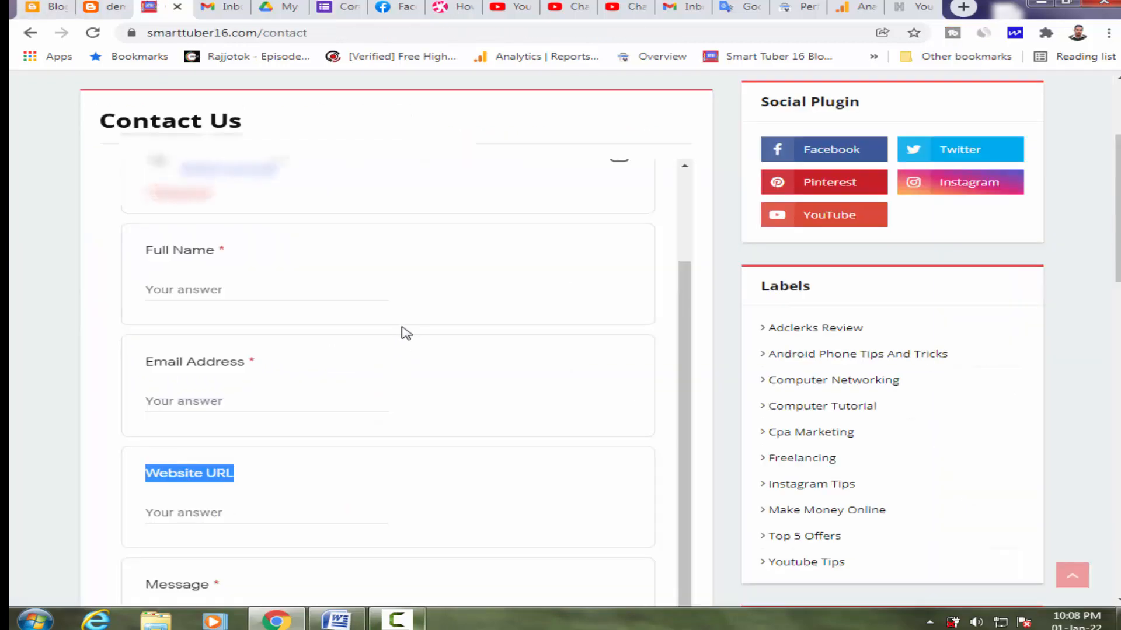
pyautogui.scroll(-6, 406, 333)
pyautogui.doubleClick(178, 238)
pyautogui.hotkey('ctrl', 'c')
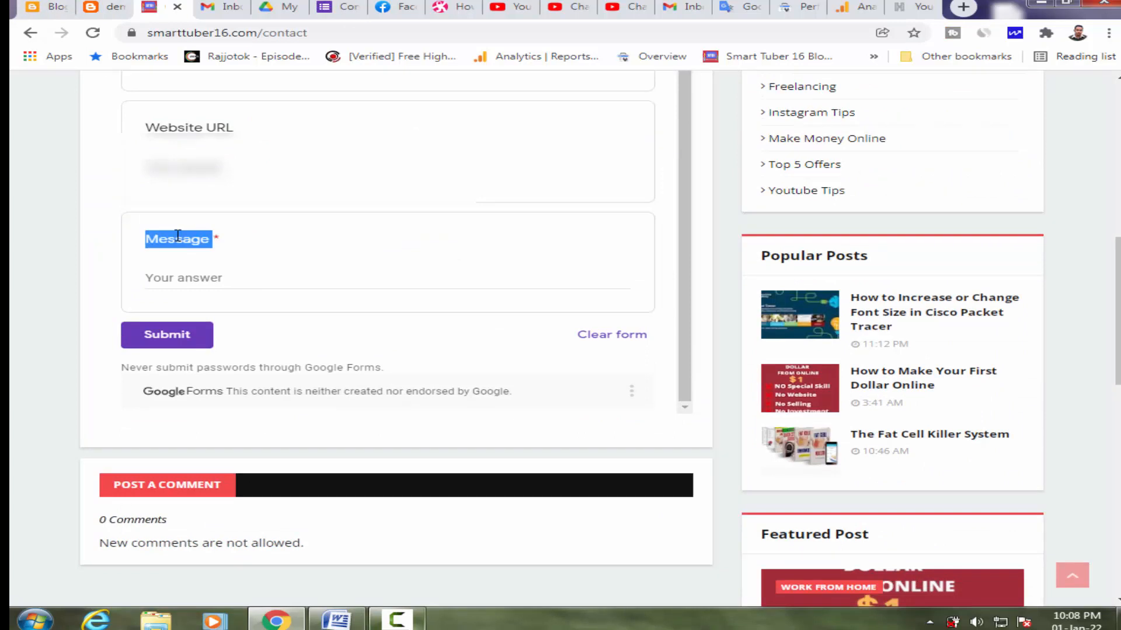
pyautogui.click(323, 6)
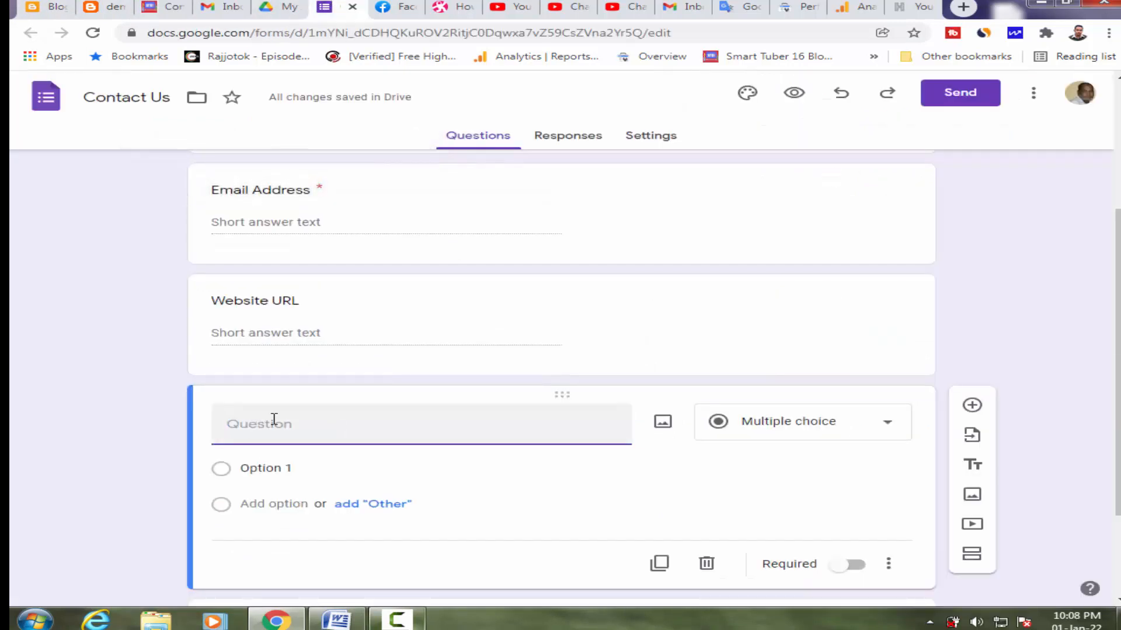
pyautogui.hotkey('ctrl', 'v')
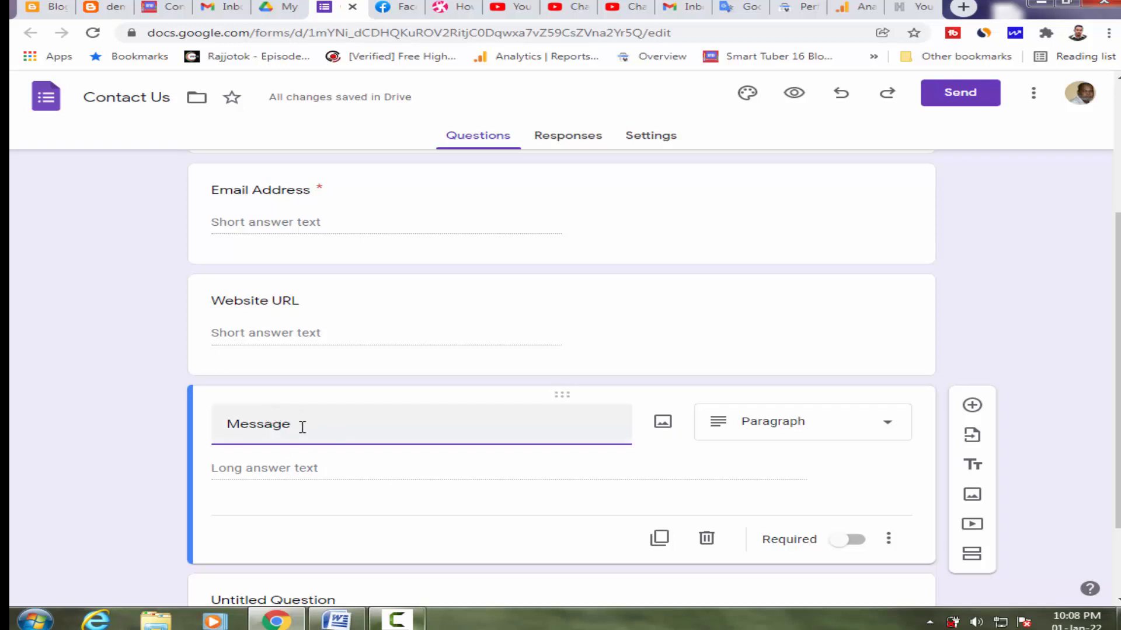
pyautogui.click(856, 543)
pyautogui.scroll(-2, 856, 543)
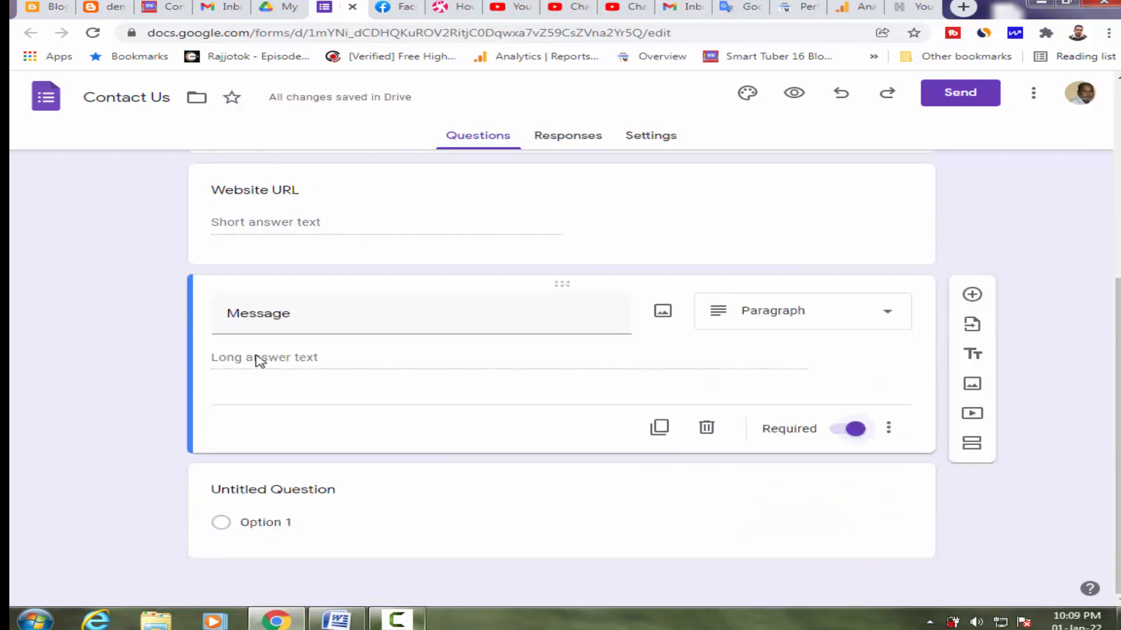
# Step: Compare the new form's questions with those of the existing smarttuber16.com contact form
pyautogui.click(175, 6)
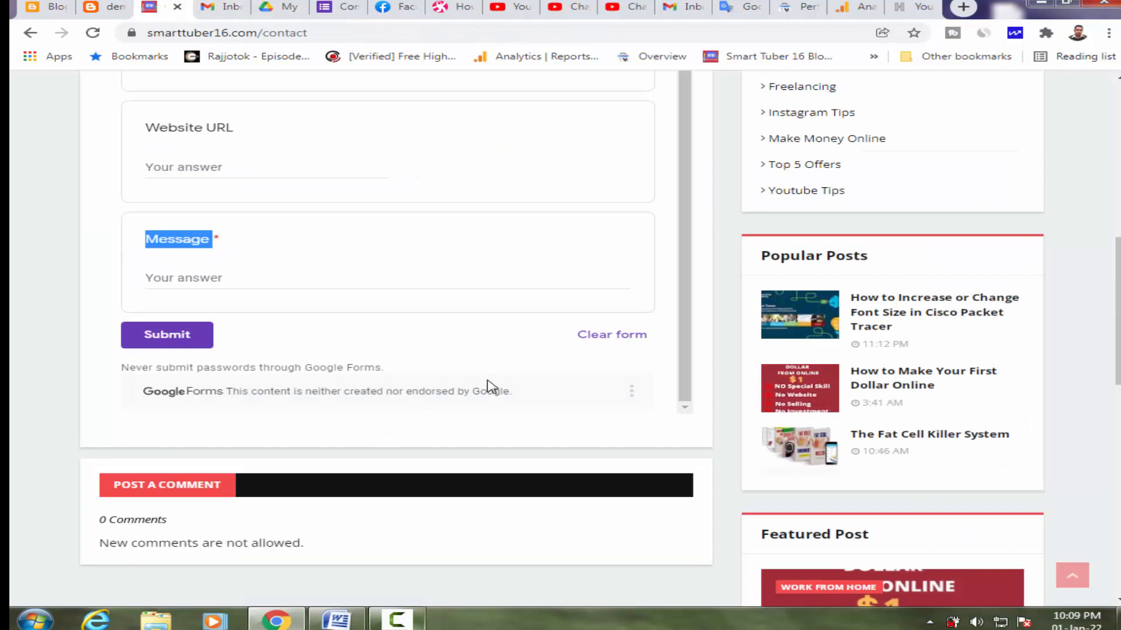
pyautogui.scroll(2, 489, 386)
pyautogui.click(350, 7)
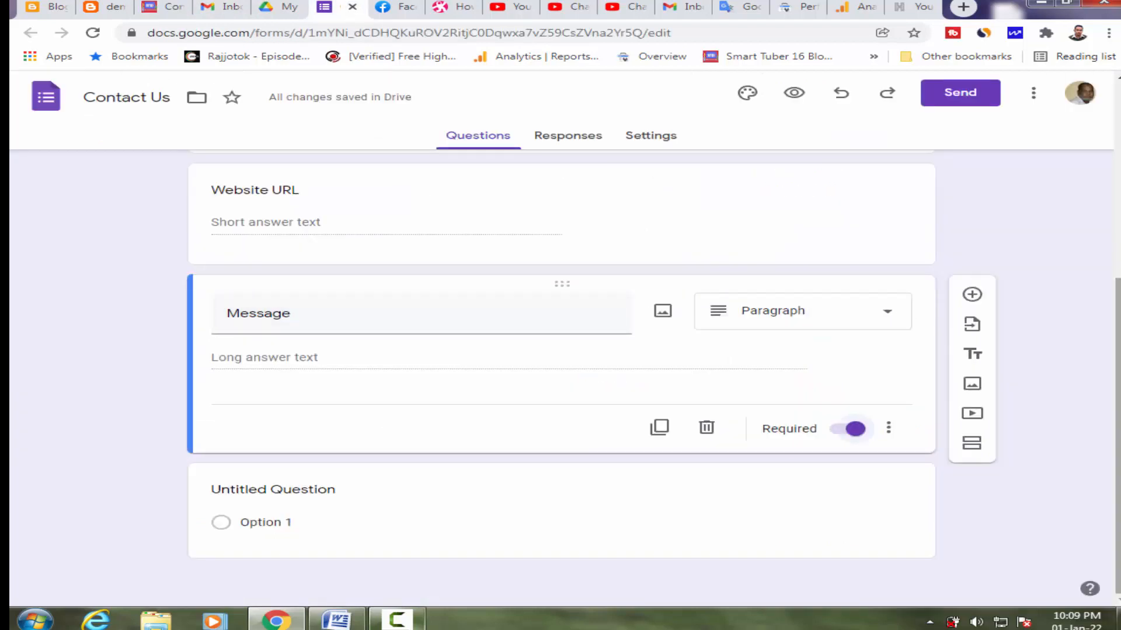
pyautogui.scroll(5, 1117, 435)
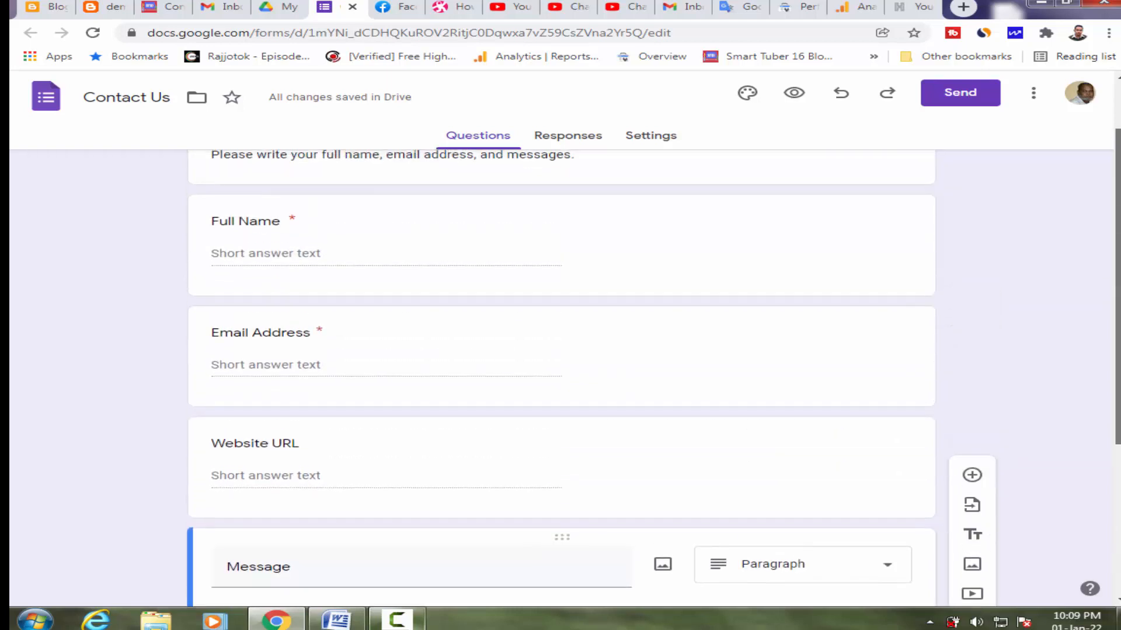
pyautogui.scroll(-5, 1117, 434)
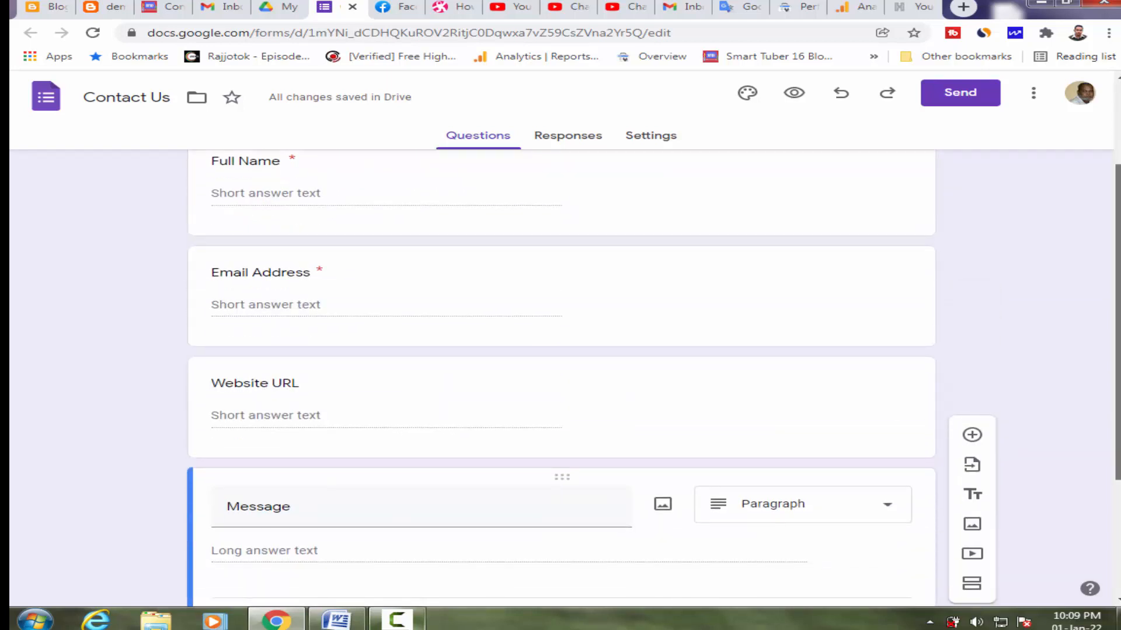
pyautogui.scroll(-1, 560, 379)
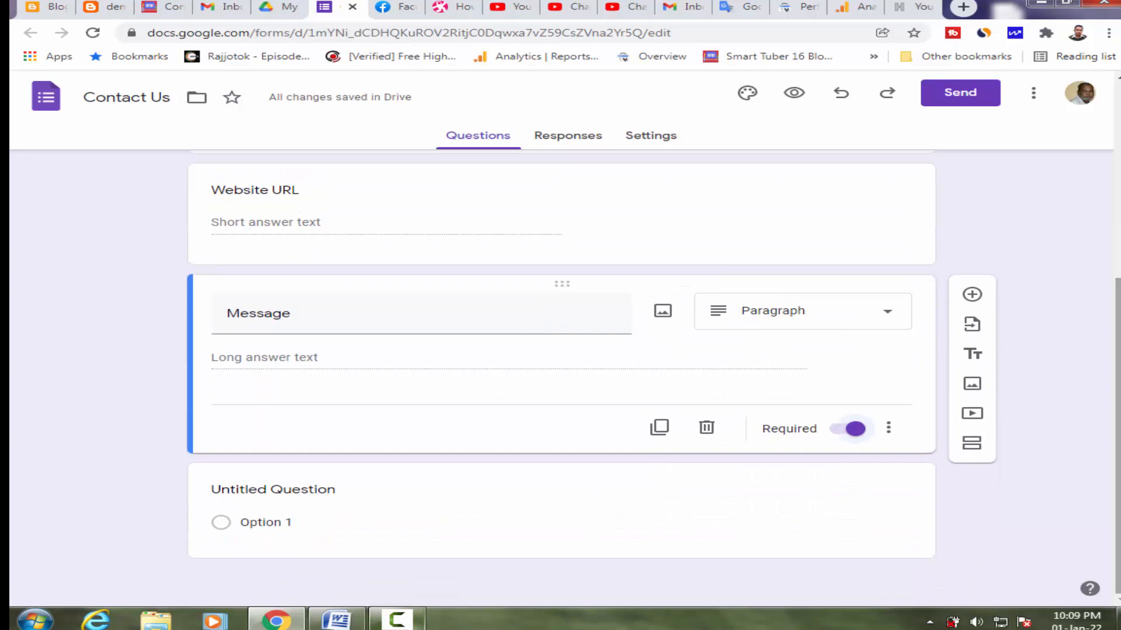
pyautogui.scroll(3, 560, 379)
# Step: Set the form's confirmation message to "Thanks for contacting with me. I will reply to you asap." and save it
pyautogui.click(568, 136)
pyautogui.click(675, 139)
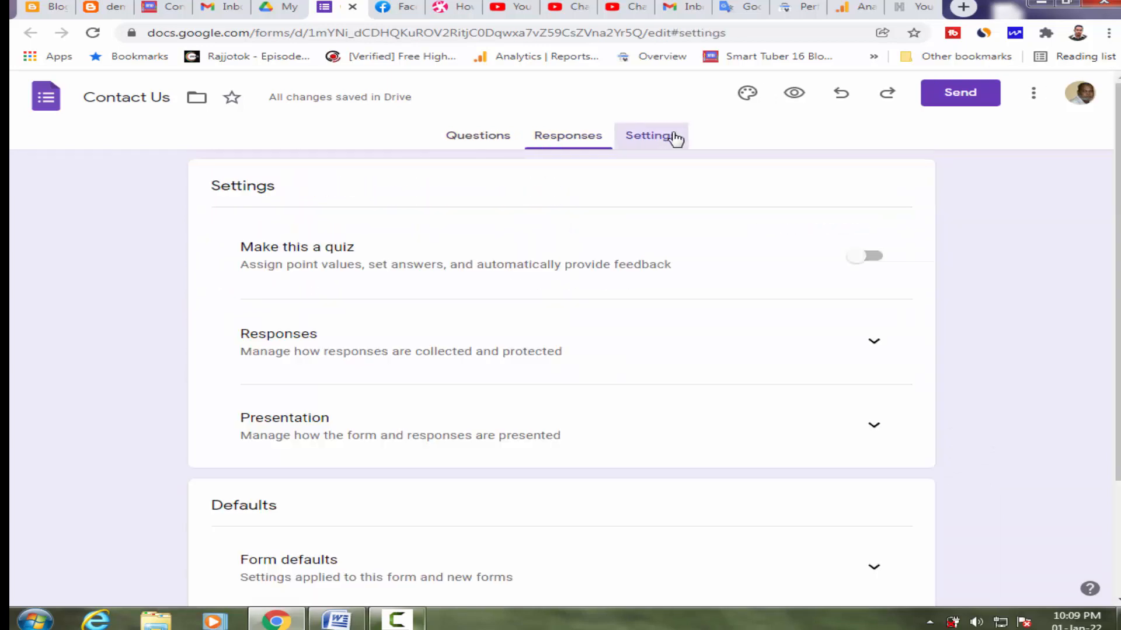
pyautogui.scroll(-3, 564, 340)
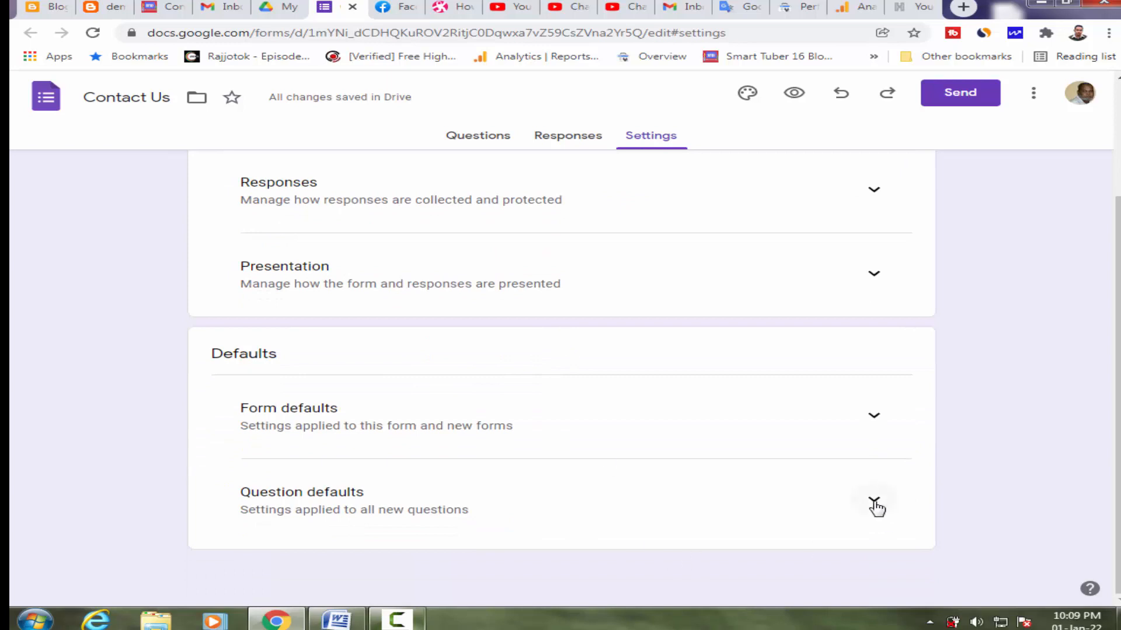
pyautogui.click(870, 276)
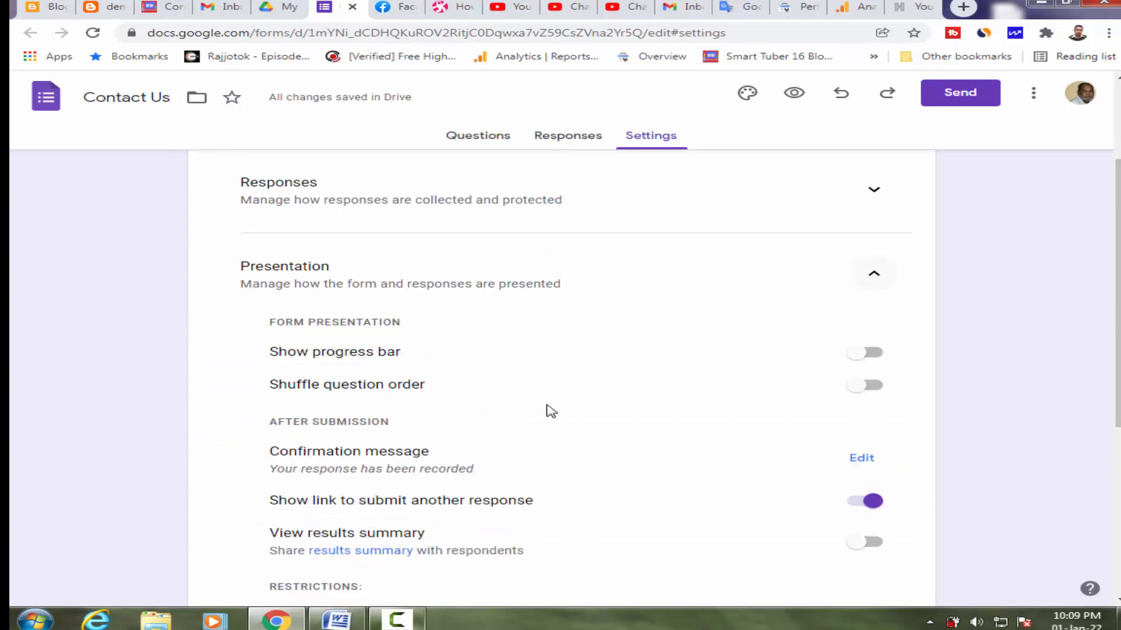
pyautogui.scroll(-3, 570, 335)
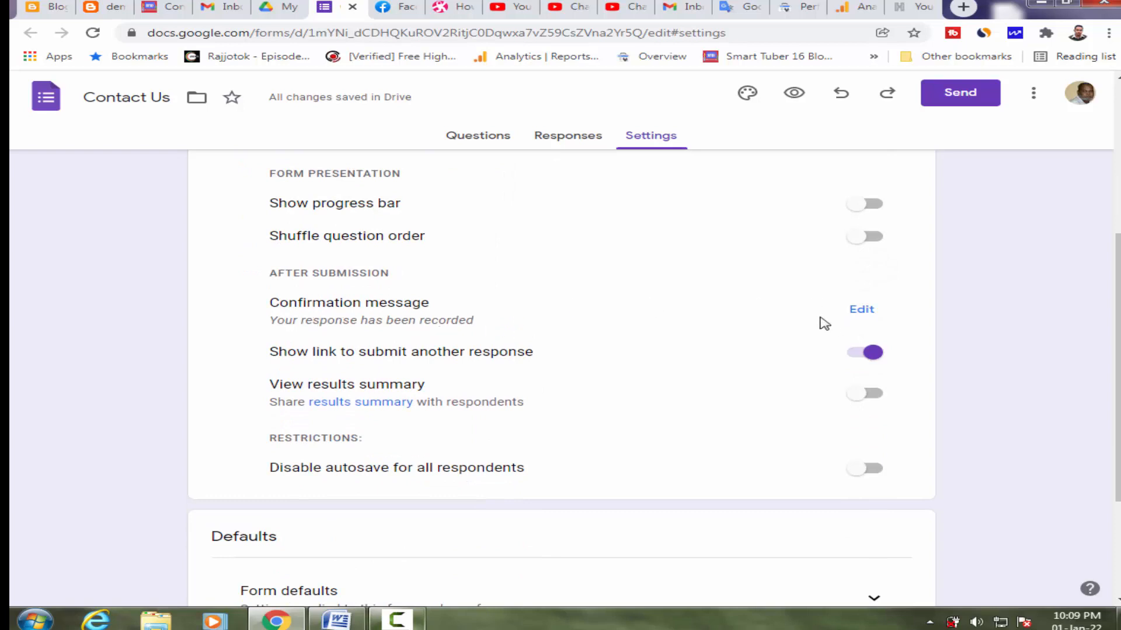
pyautogui.click(862, 310)
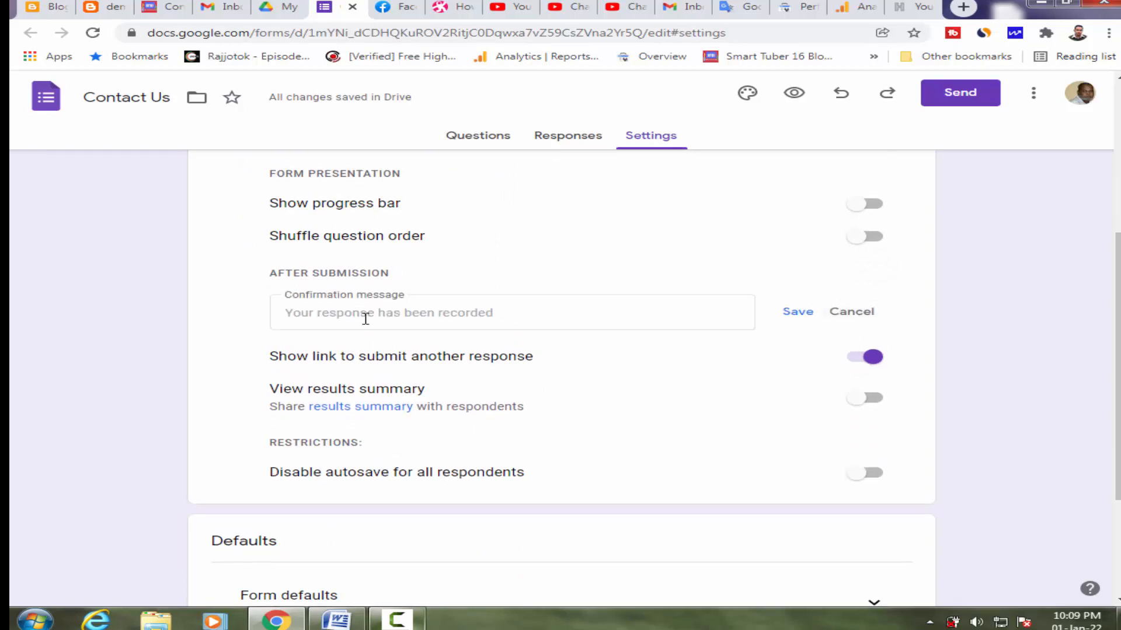
pyautogui.click(365, 319)
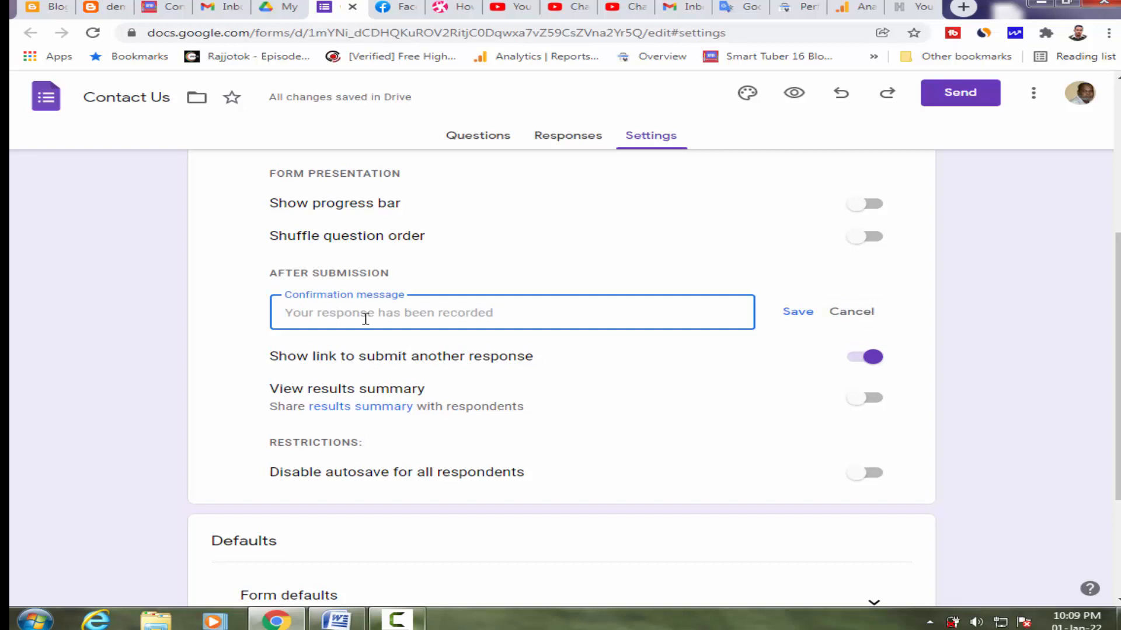
pyautogui.write('Thanks for contacting with me. I will reply to you asap.')
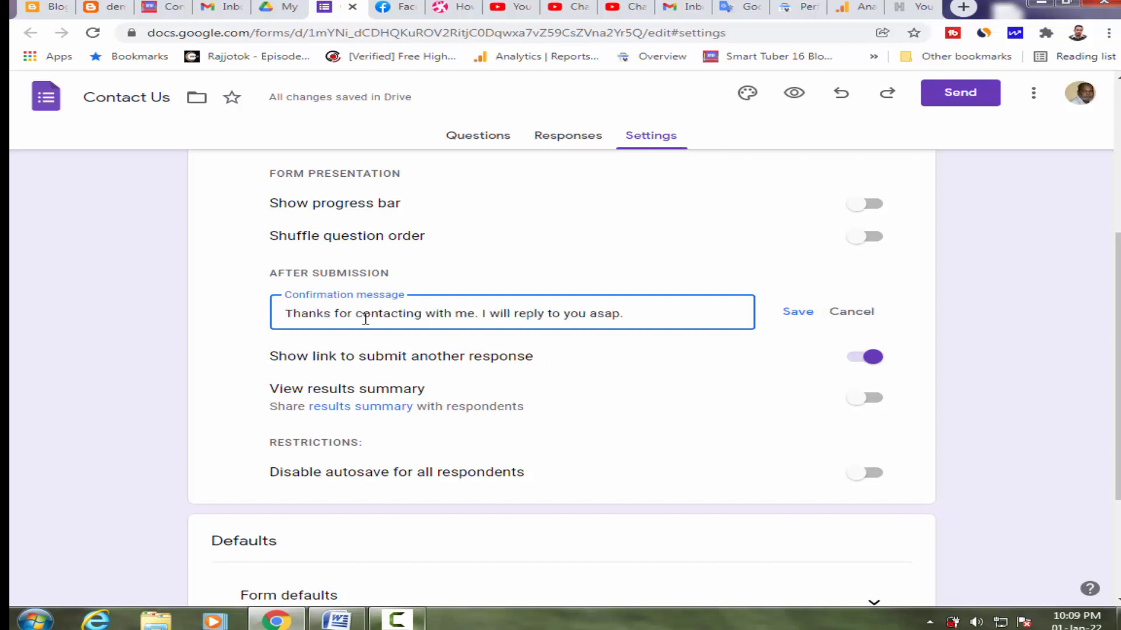
pyautogui.click(796, 317)
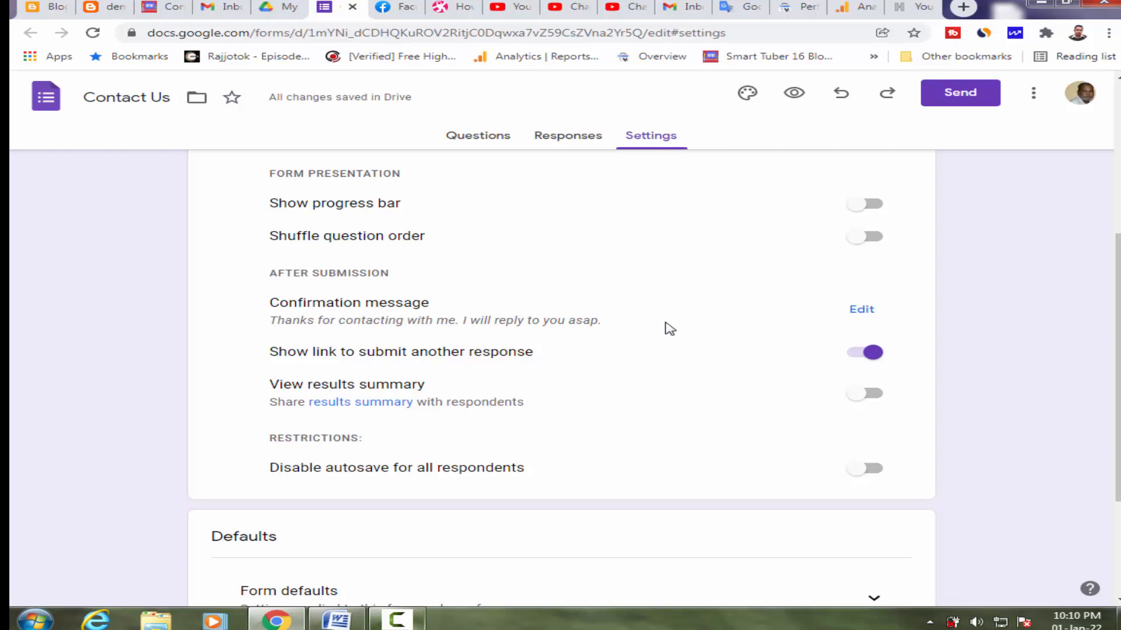
# Step: Return from the settings to the form's questions and review them from Message back to the heading
pyautogui.moveTo(1117, 280); pyautogui.dragTo(1117, 129)
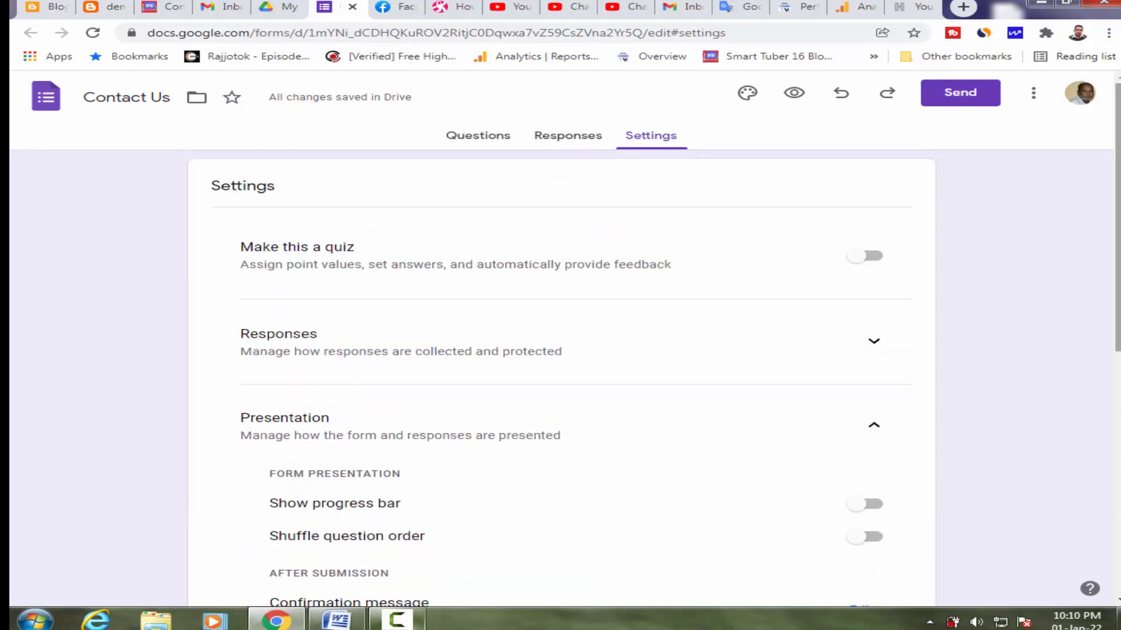
pyautogui.click(489, 138)
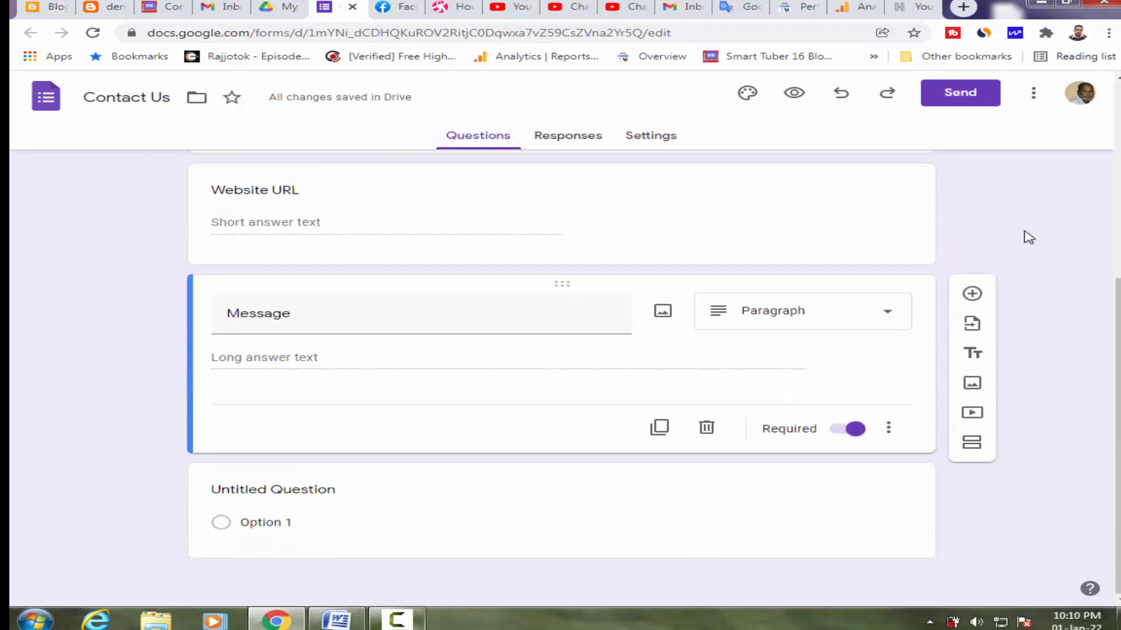
pyautogui.scroll(5, 1111, 325)
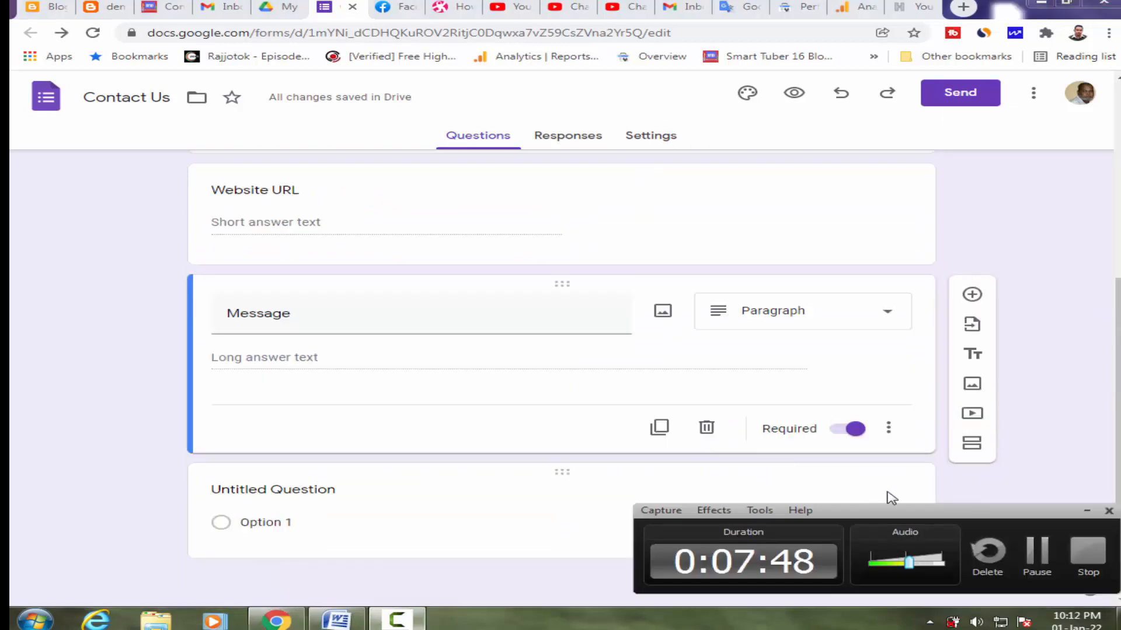
pyautogui.click(1085, 511)
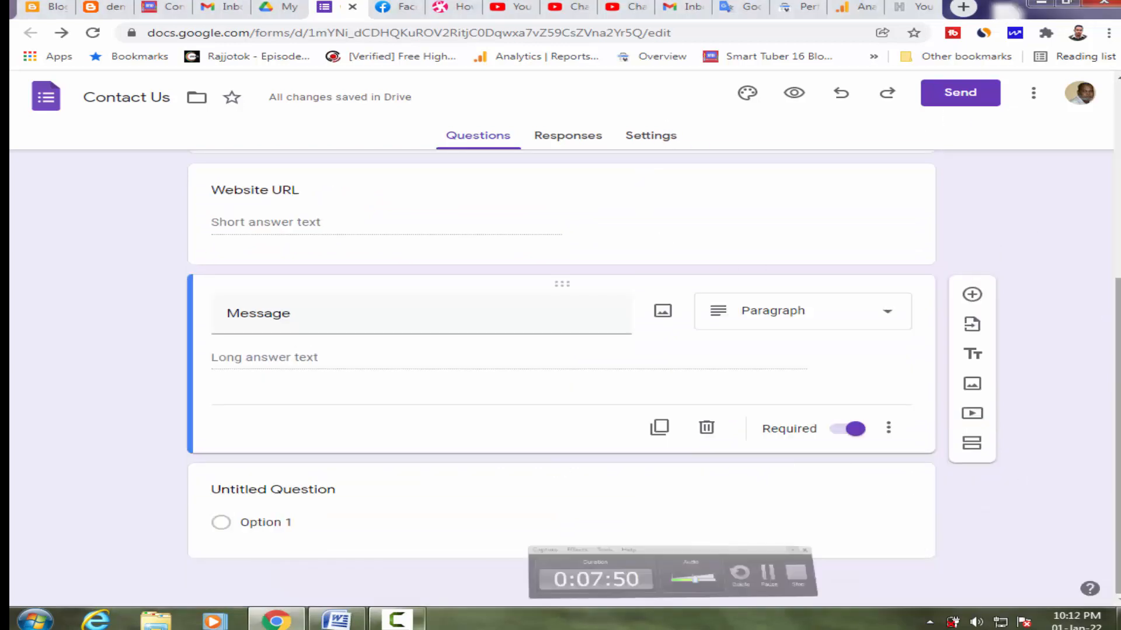
pyautogui.scroll(5, 308, 238)
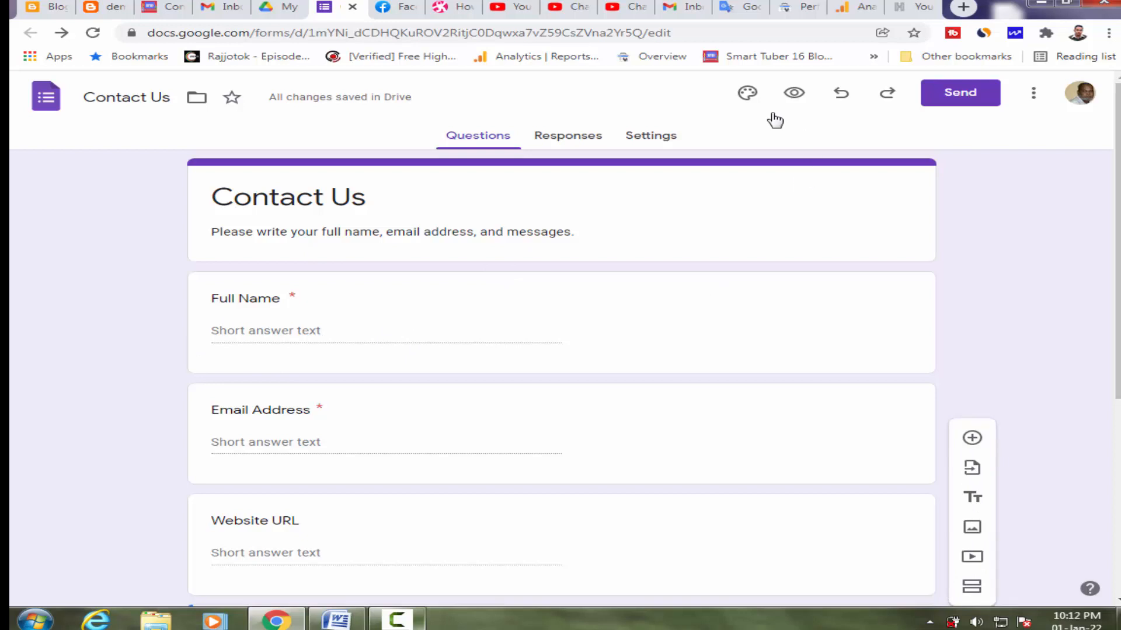
# Step: Turn on email notifications for new responses to the Contact Us form and check that the option is ticked
pyautogui.click(575, 137)
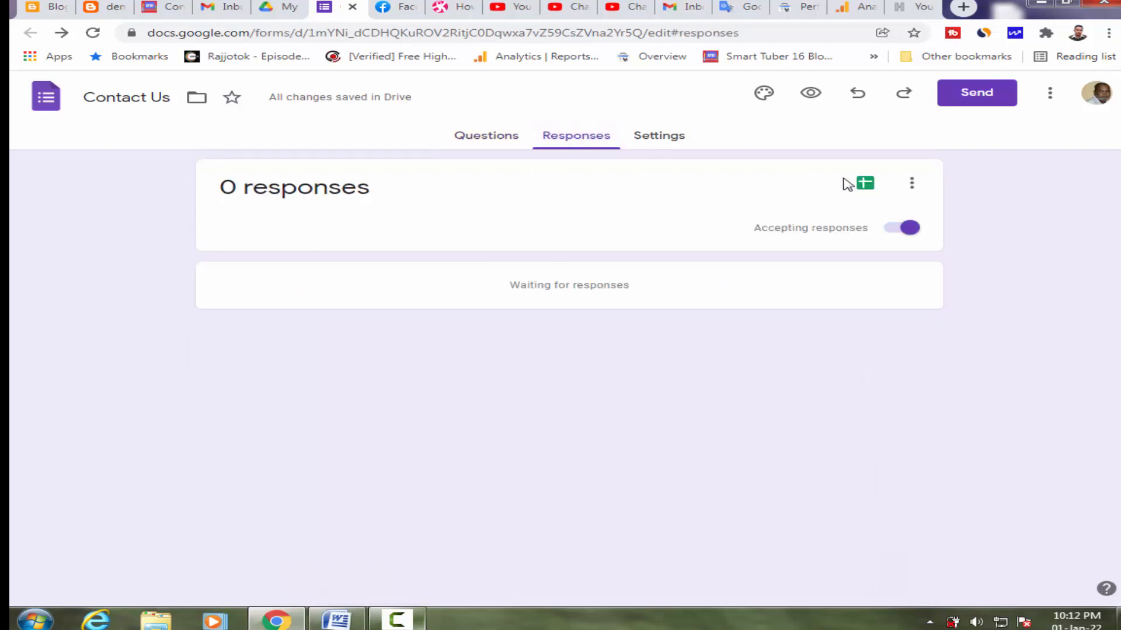
pyautogui.click(911, 183)
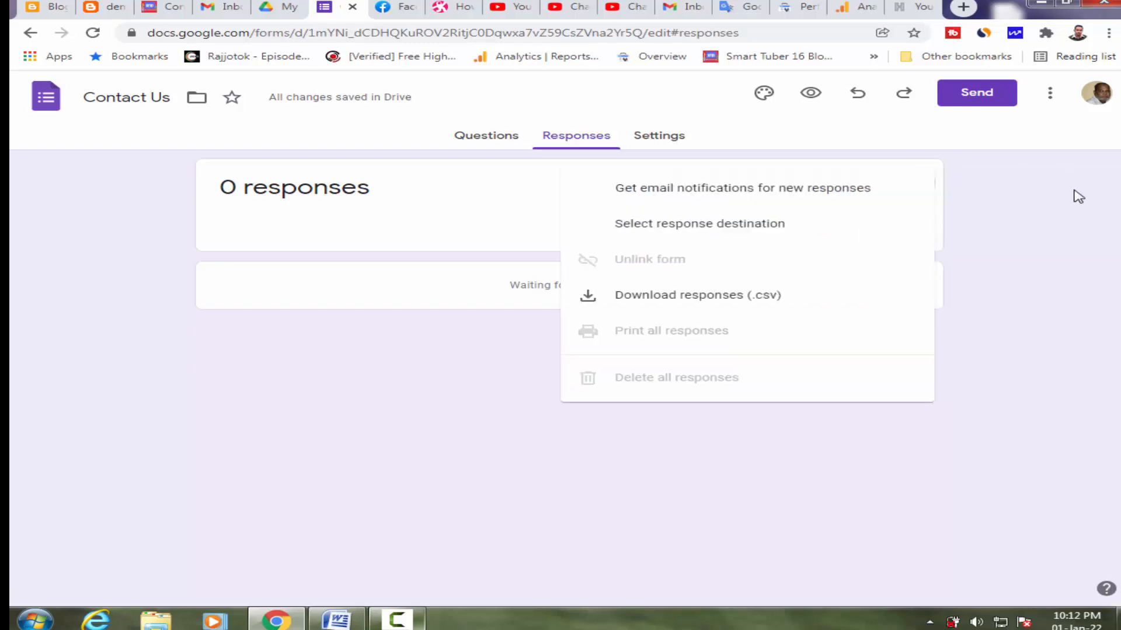
pyautogui.click(744, 193)
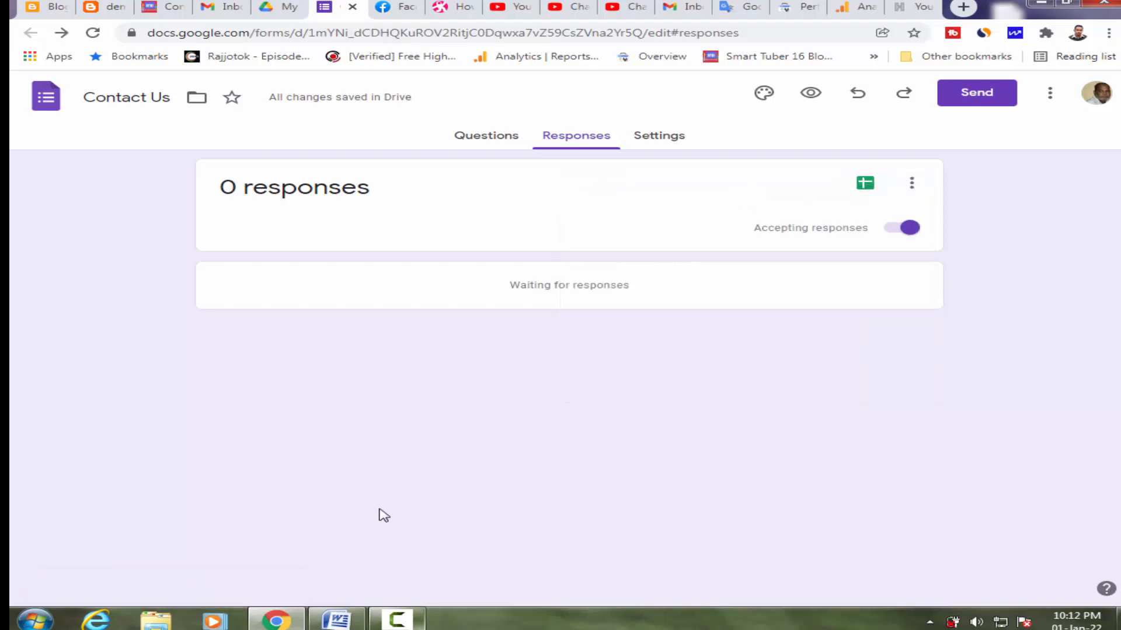
pyautogui.click(911, 185)
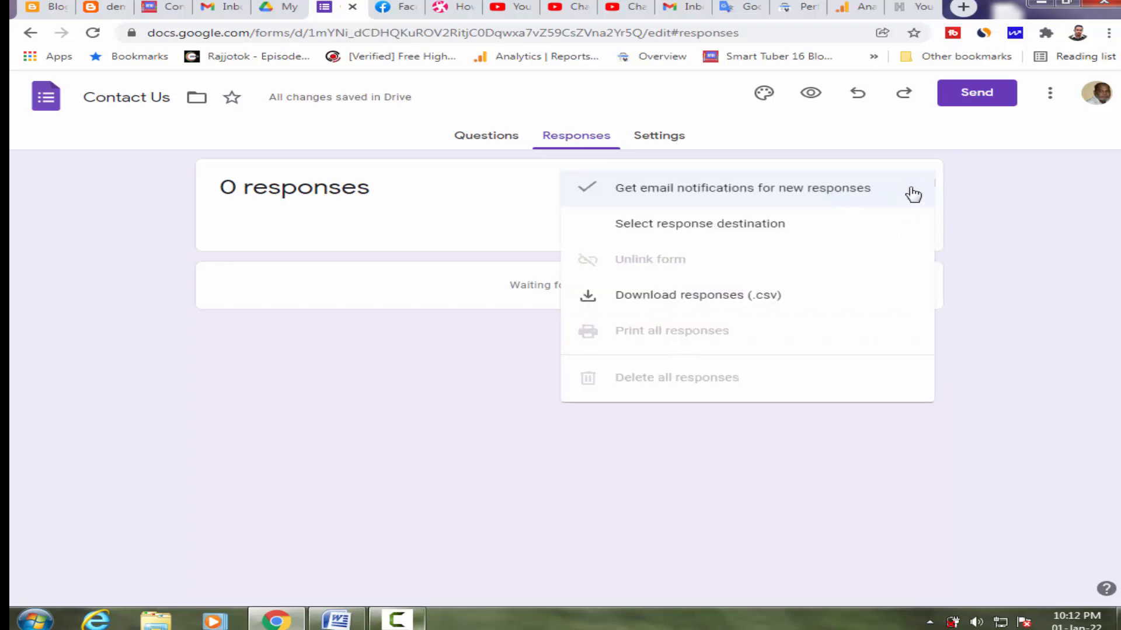
pyautogui.click(1076, 212)
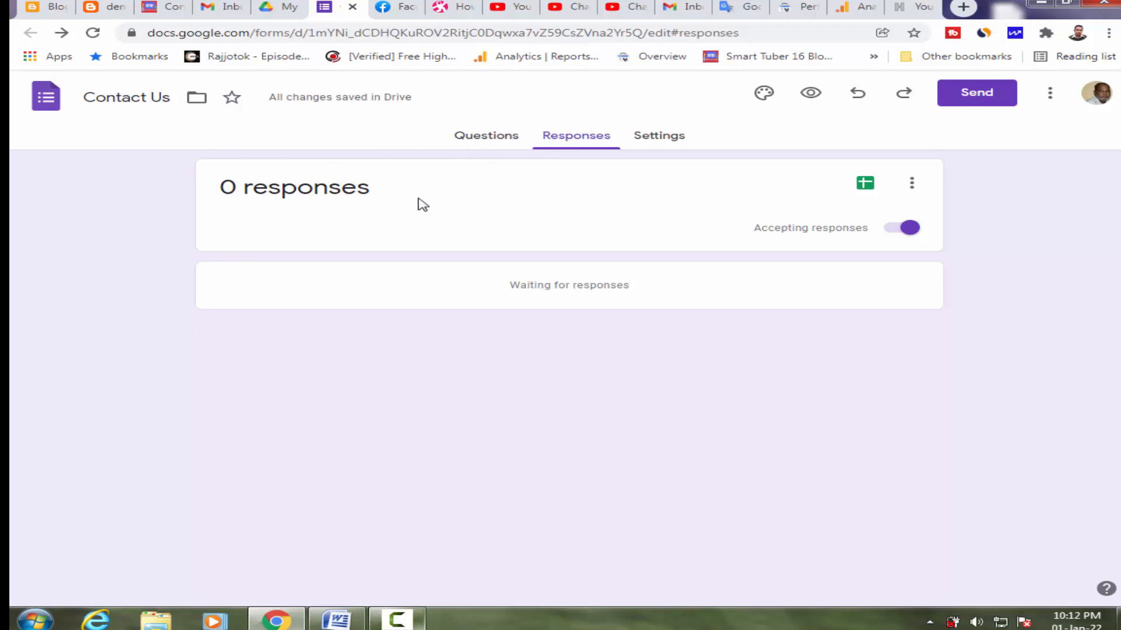
# Step: Look over the files in My Drive, then recheck the form's email notification option for new responses
pyautogui.click(280, 7)
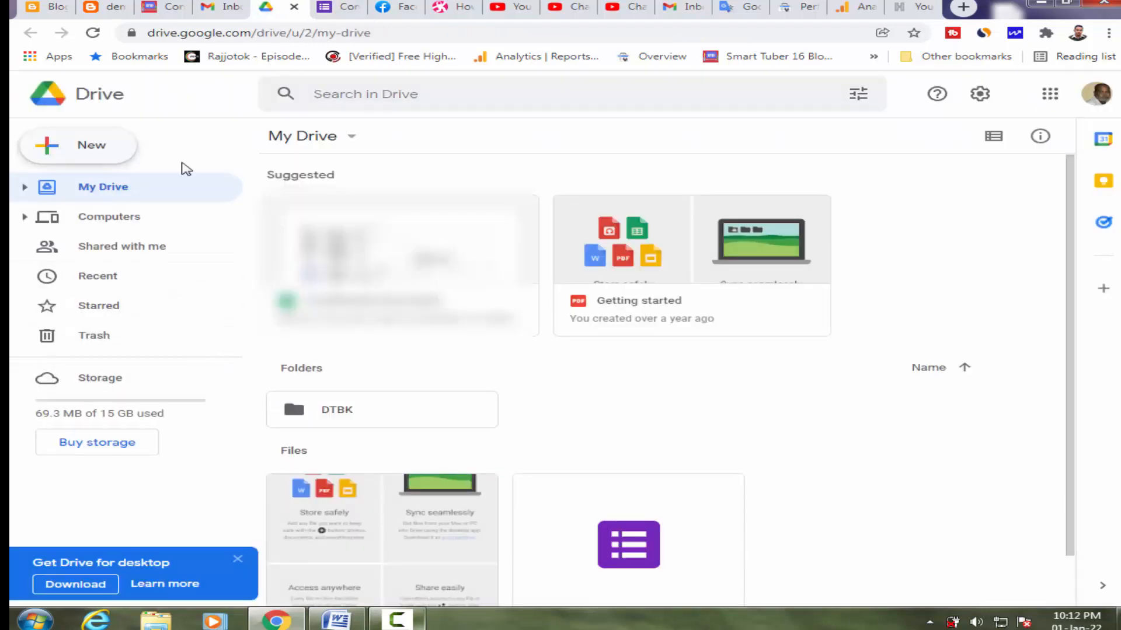
pyautogui.scroll(-1, 1016, 443)
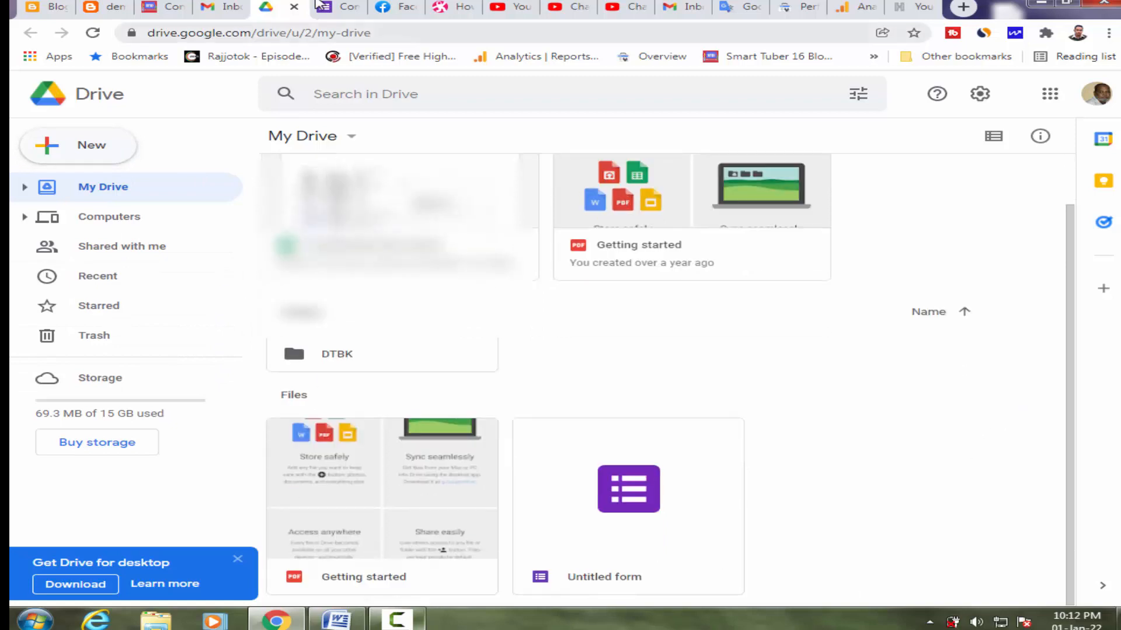
pyautogui.click(338, 7)
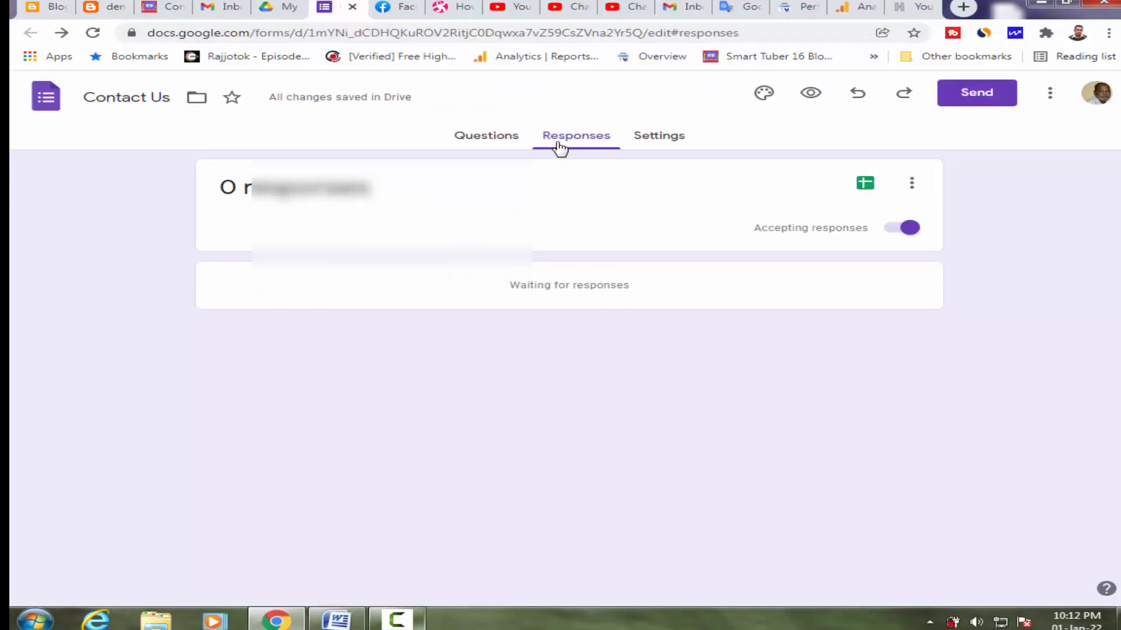
pyautogui.click(502, 139)
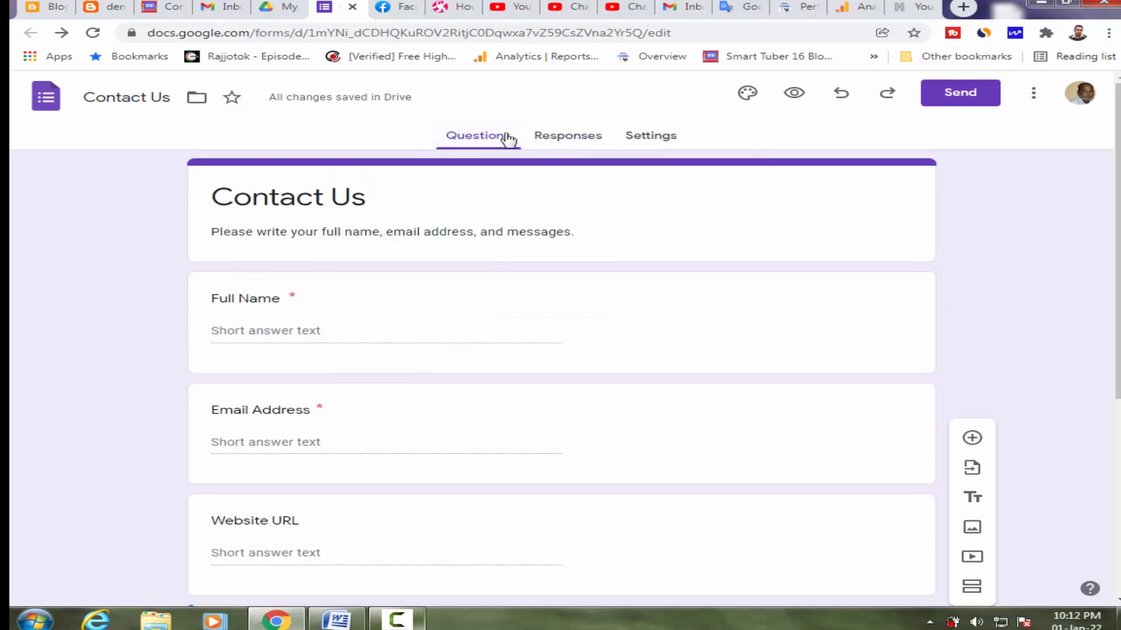
pyautogui.click(564, 137)
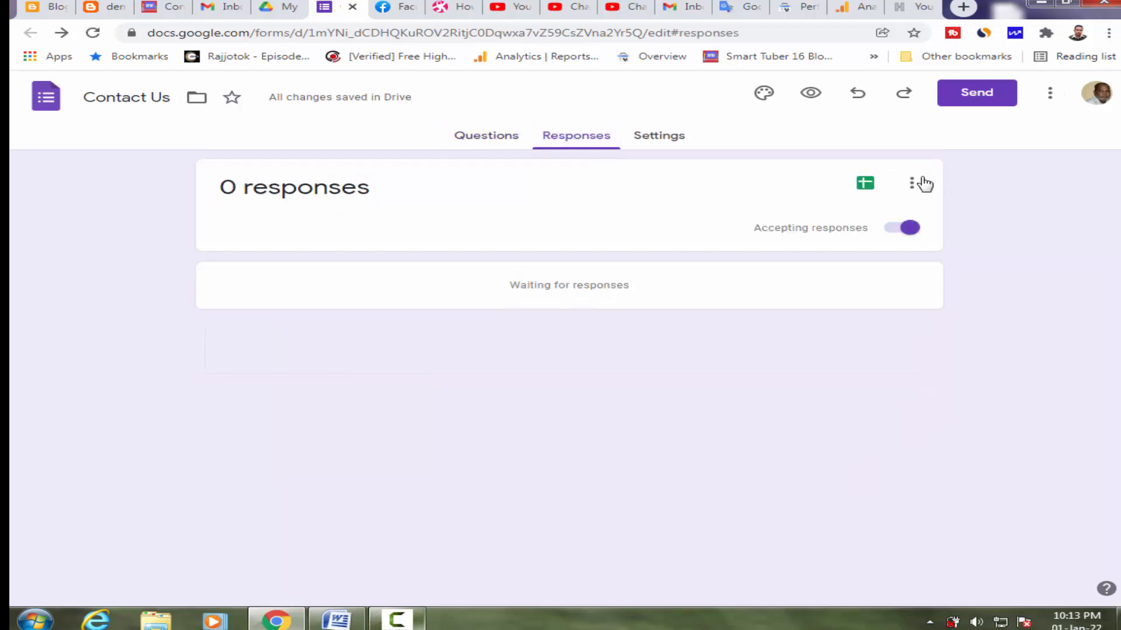
pyautogui.click(914, 185)
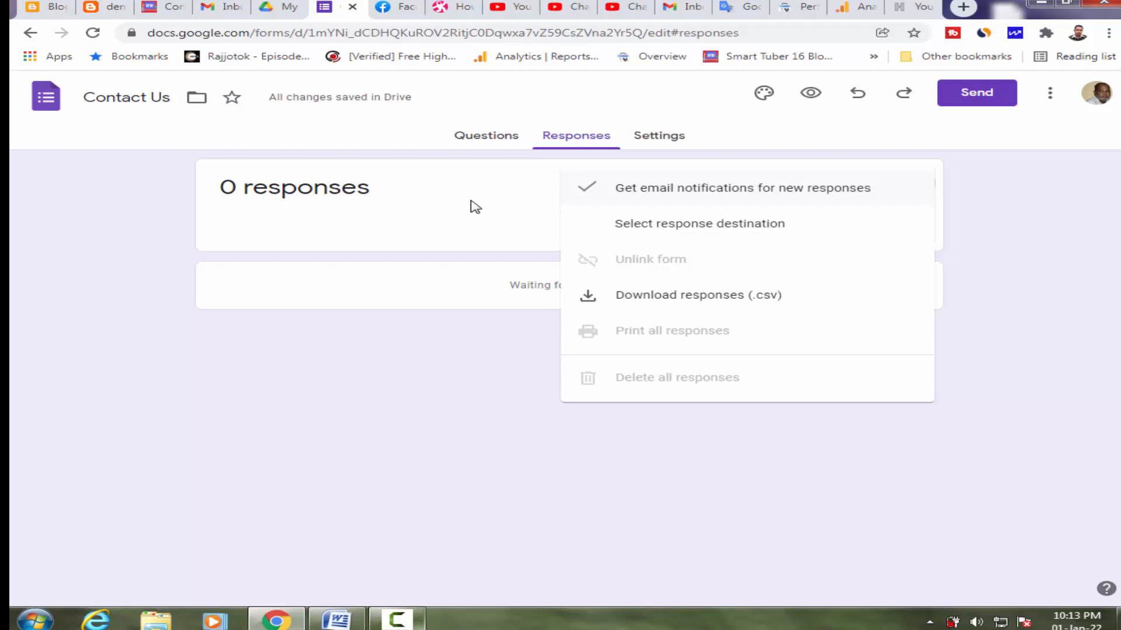
pyautogui.click(494, 415)
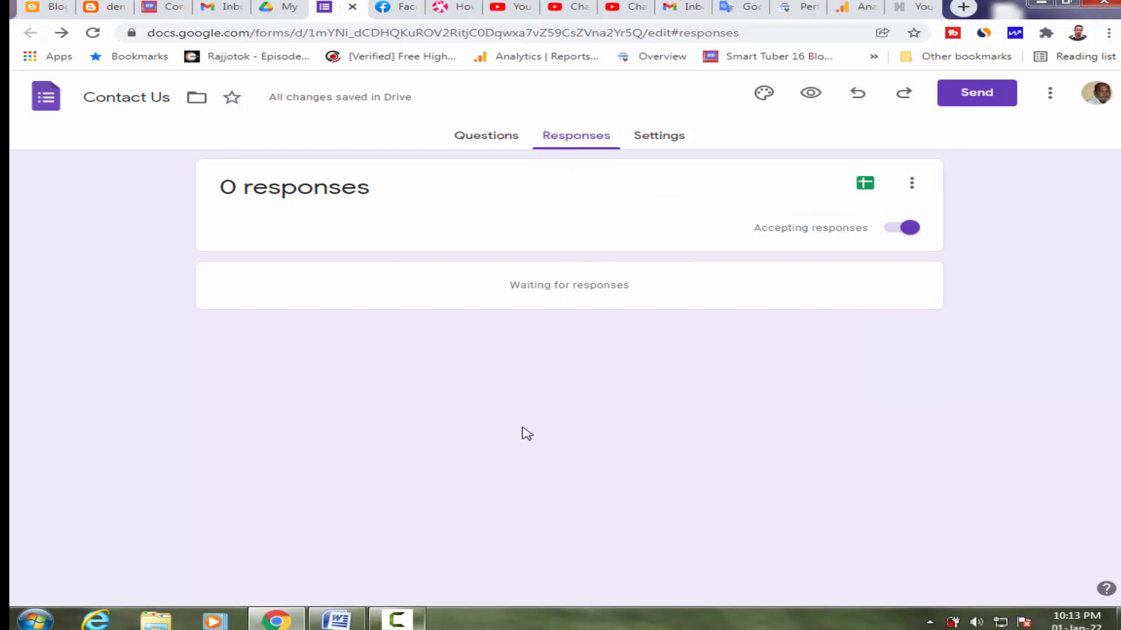
# Step: Return to the form's questions and copy its embed HTML code from the send options
pyautogui.click(486, 140)
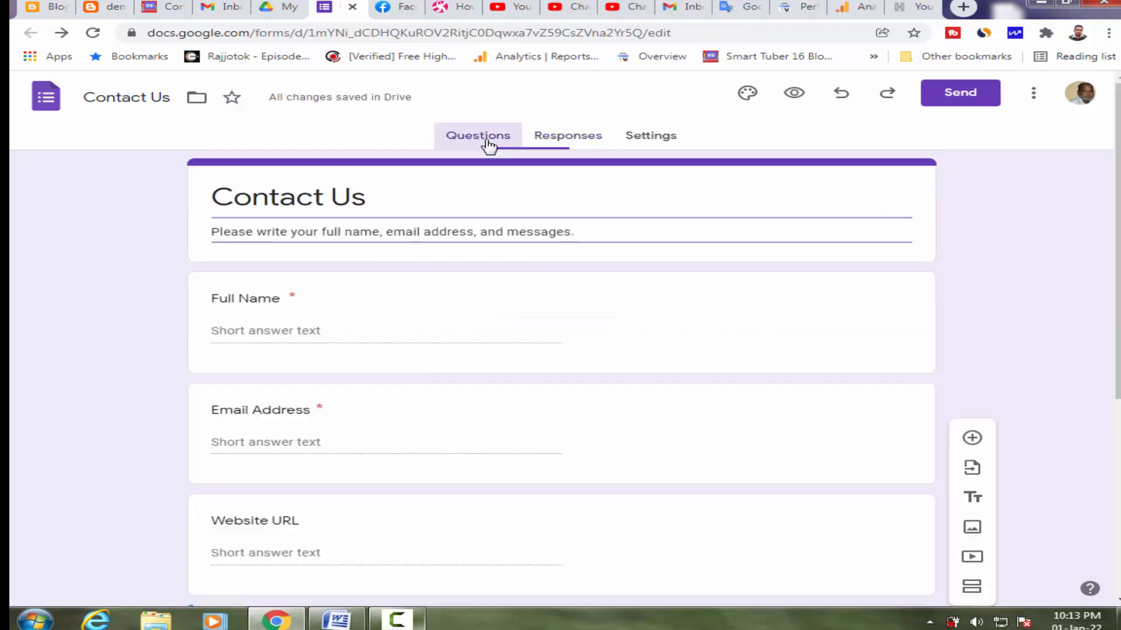
pyautogui.moveTo(1118, 233)
pyautogui.mouseDown()
pyautogui.moveTo(1118, 429)
pyautogui.moveTo(1118, 234)
pyautogui.mouseUp()
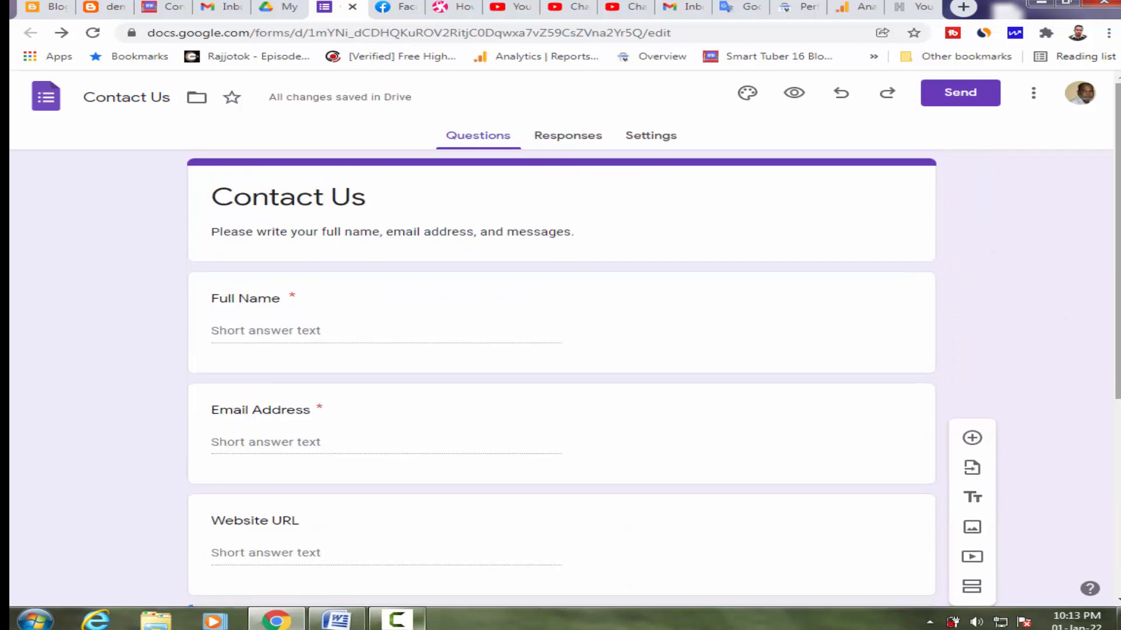
pyautogui.click(968, 94)
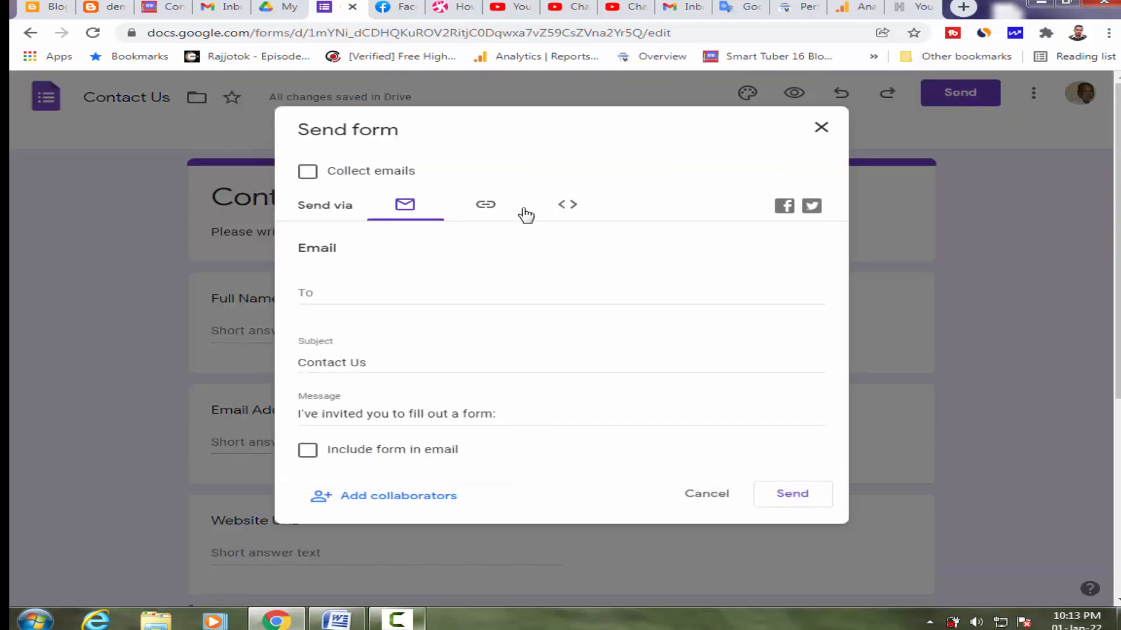
pyautogui.click(567, 206)
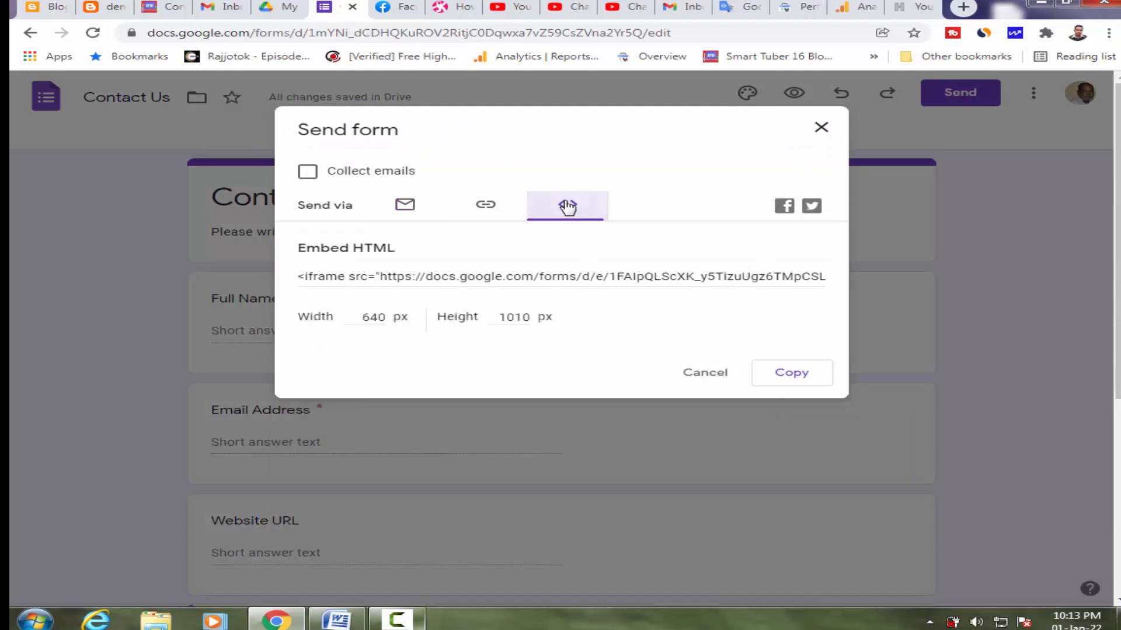
pyautogui.click(470, 275)
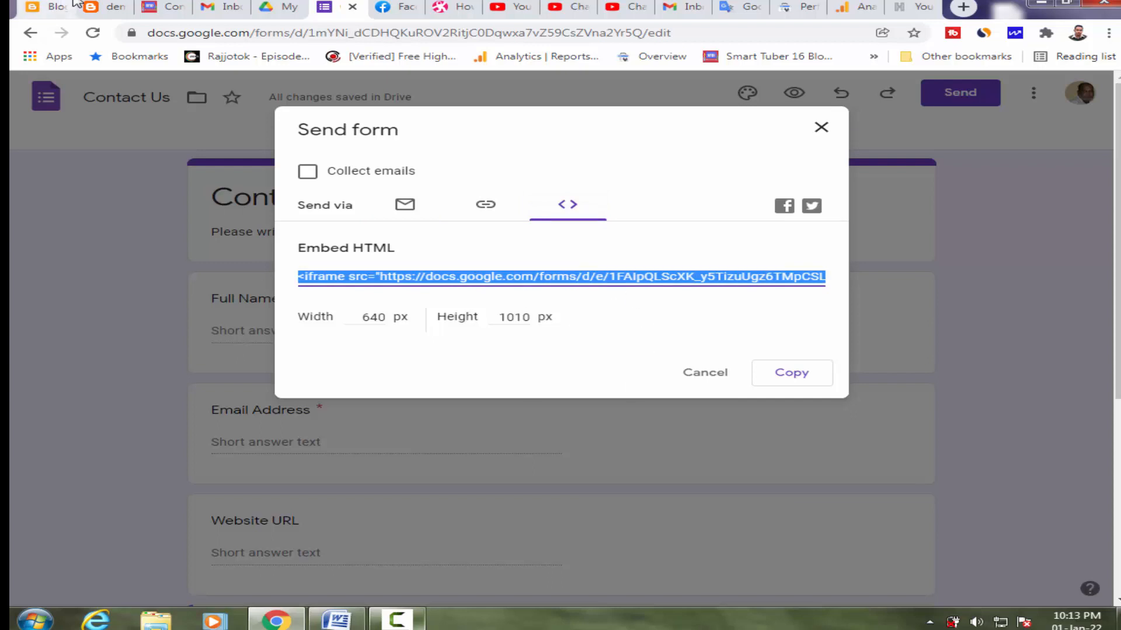
# Step: Switch to Blogger and open the "test Contact Us" page for editing in HTML view
pyautogui.click(100, 7)
pyautogui.click(33, 5)
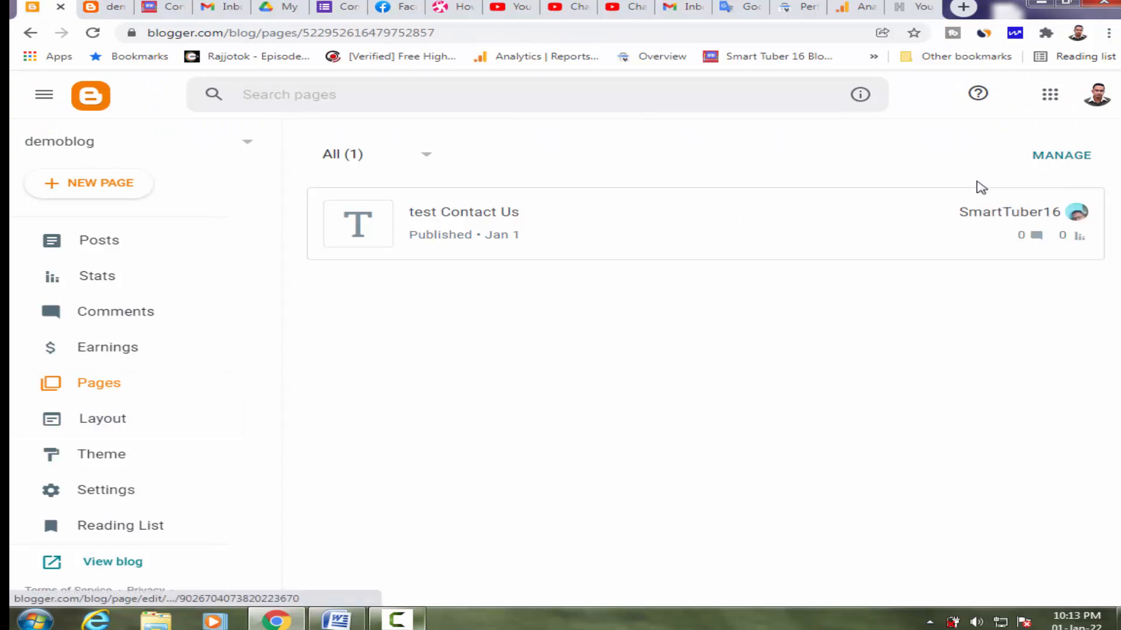
pyautogui.click(461, 217)
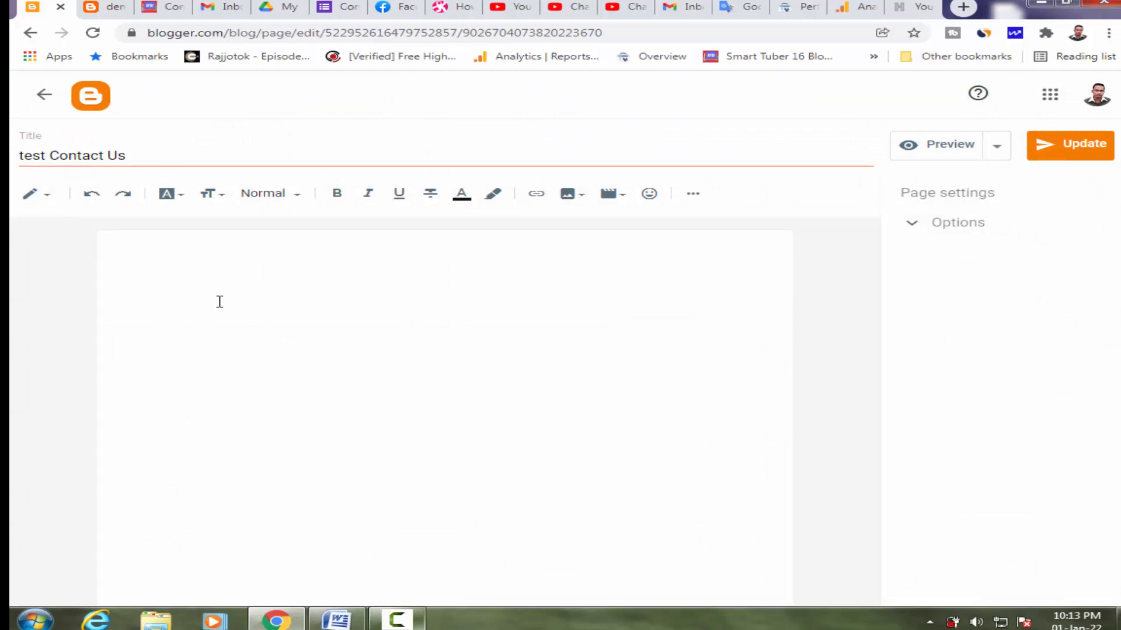
pyautogui.click(253, 303)
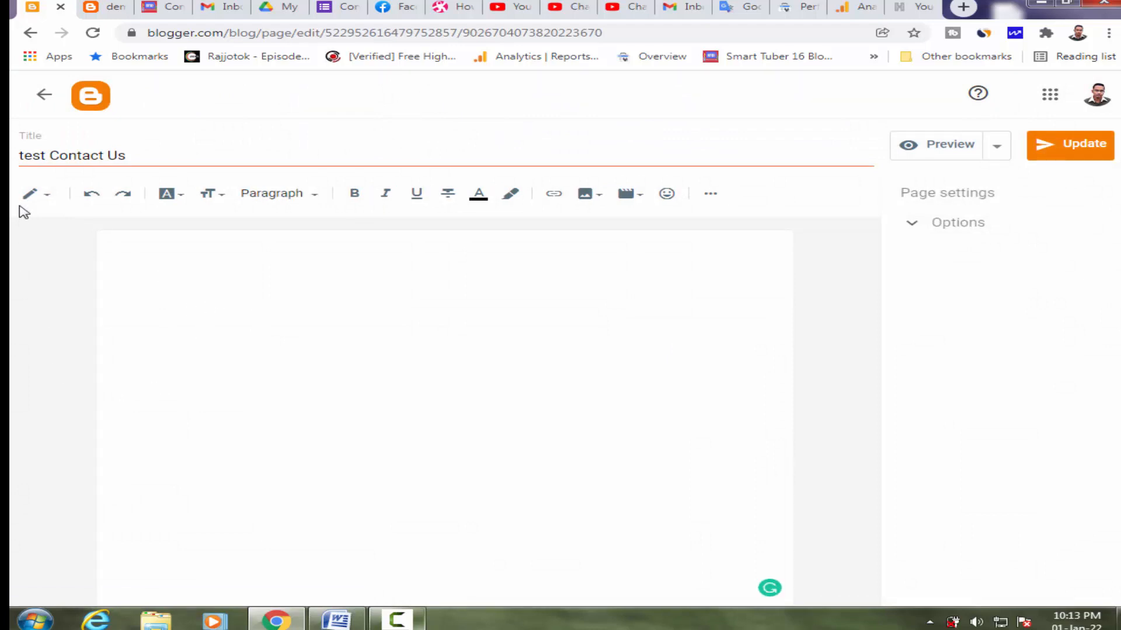
pyautogui.click(41, 196)
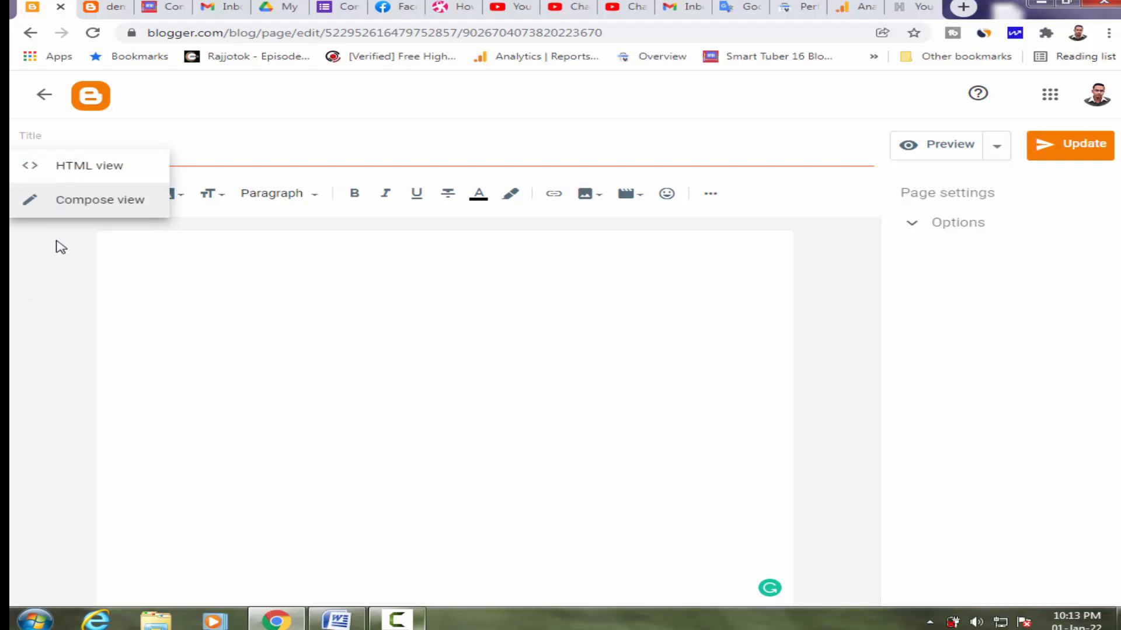
pyautogui.click(82, 167)
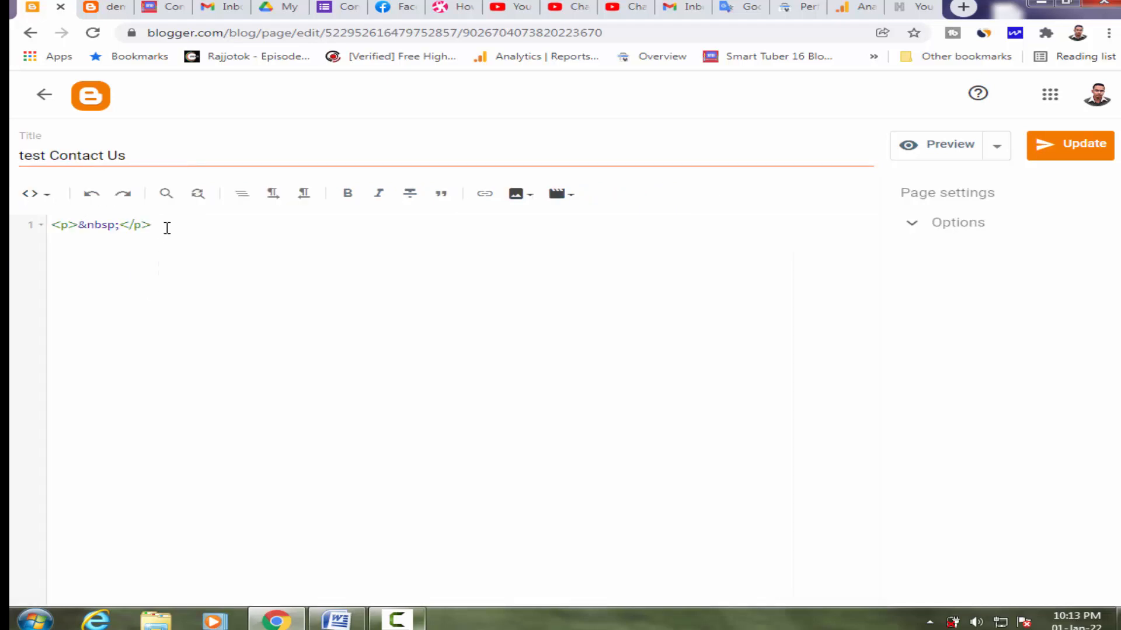
# Step: Replace the page's entire HTML with the copied form iframe code (width 640, height 1010) and update the published page
pyautogui.hotkey('ctrl', 'a')
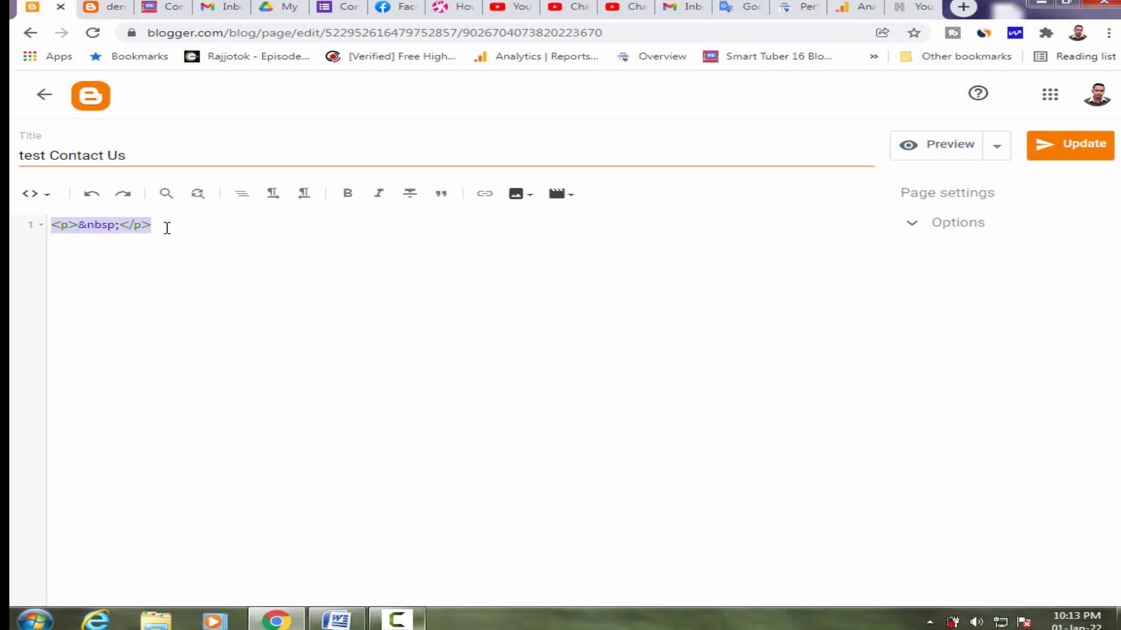
pyautogui.write('<iframe src="https://docs.google.com/forms/d/e/1FAIpQLScXK_y5TizuUgz6TMpCSLyqB-omMZY9tb9JUJtpWHweQV7voQ/viewform?embedded=true" width="640" height="1010" frameborder="0" marginheight="0" marginwidth="0">Loading...</iframe>')
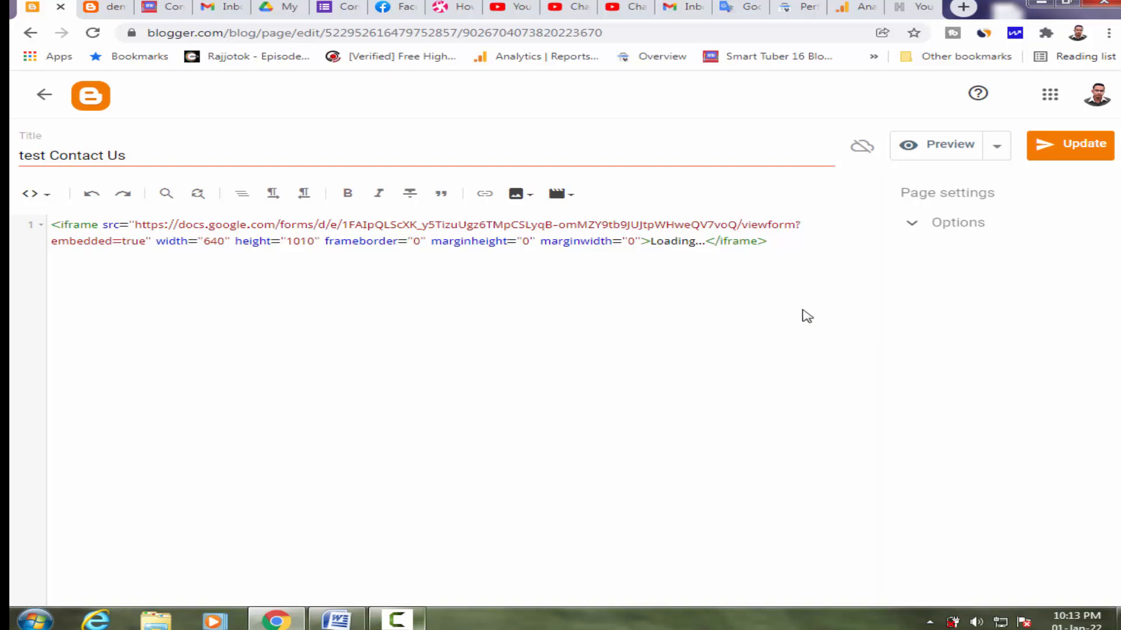
pyautogui.click(1081, 155)
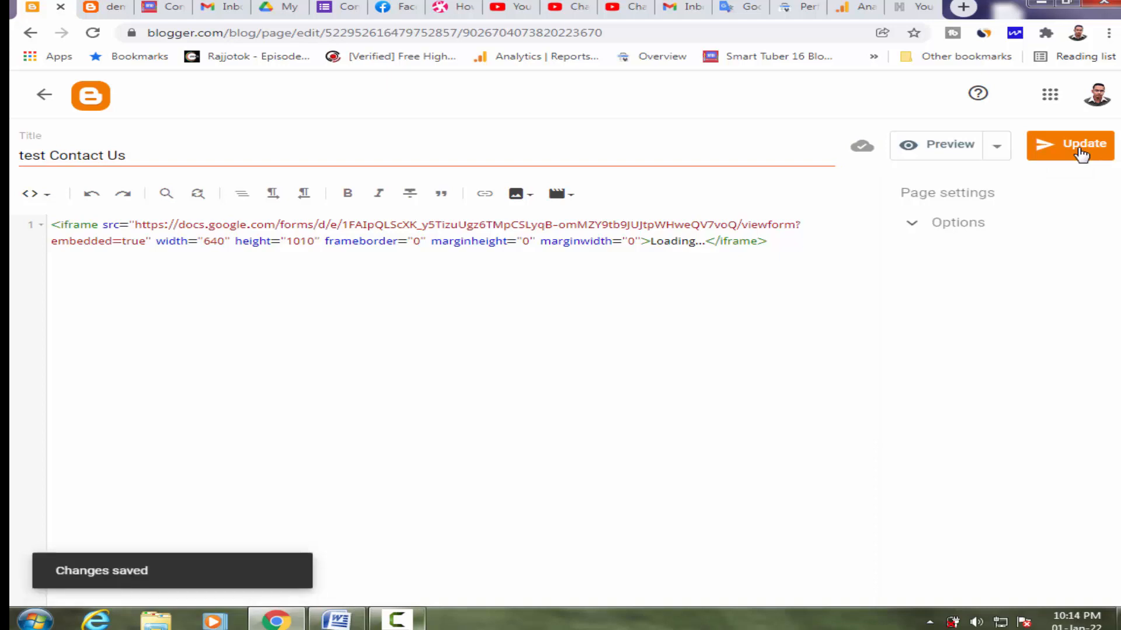
pyautogui.click(44, 94)
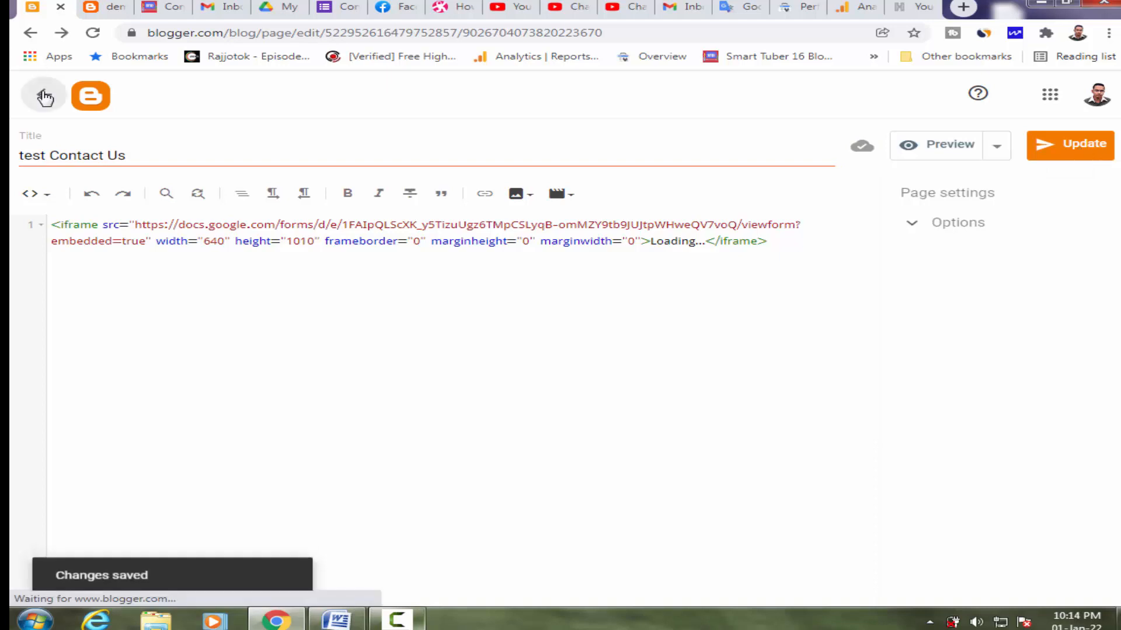
# Step: Reload the demoblog home page to check it, close it and go back to the Blogger pages list
pyautogui.click(114, 6)
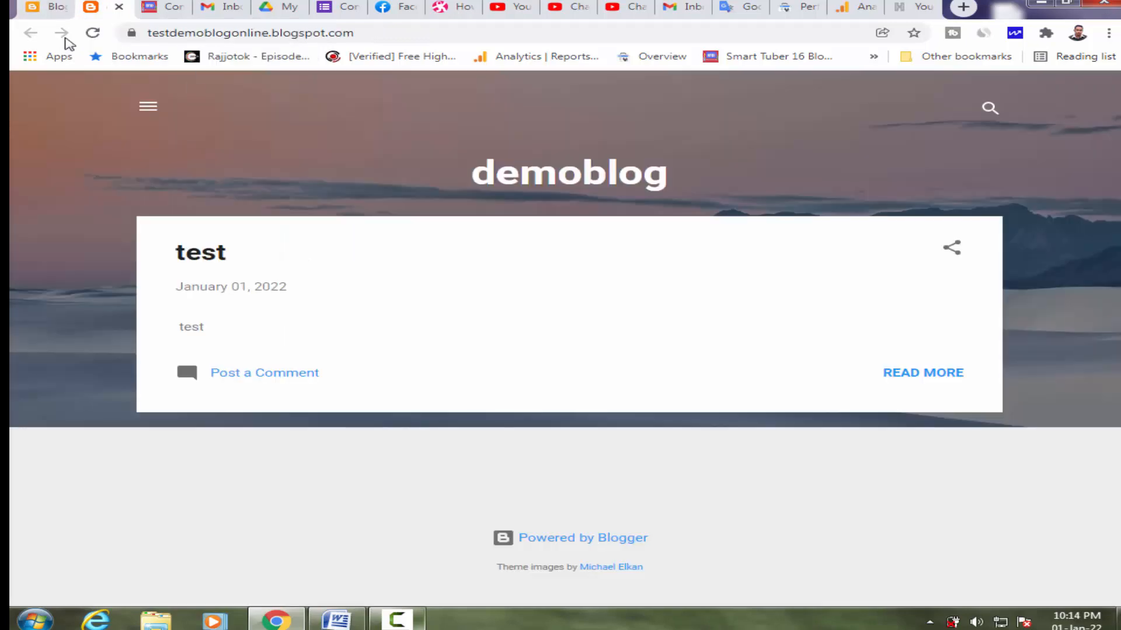
pyautogui.click(93, 33)
pyautogui.click(36, 6)
pyautogui.click(104, 8)
pyautogui.click(119, 7)
pyautogui.click(32, 6)
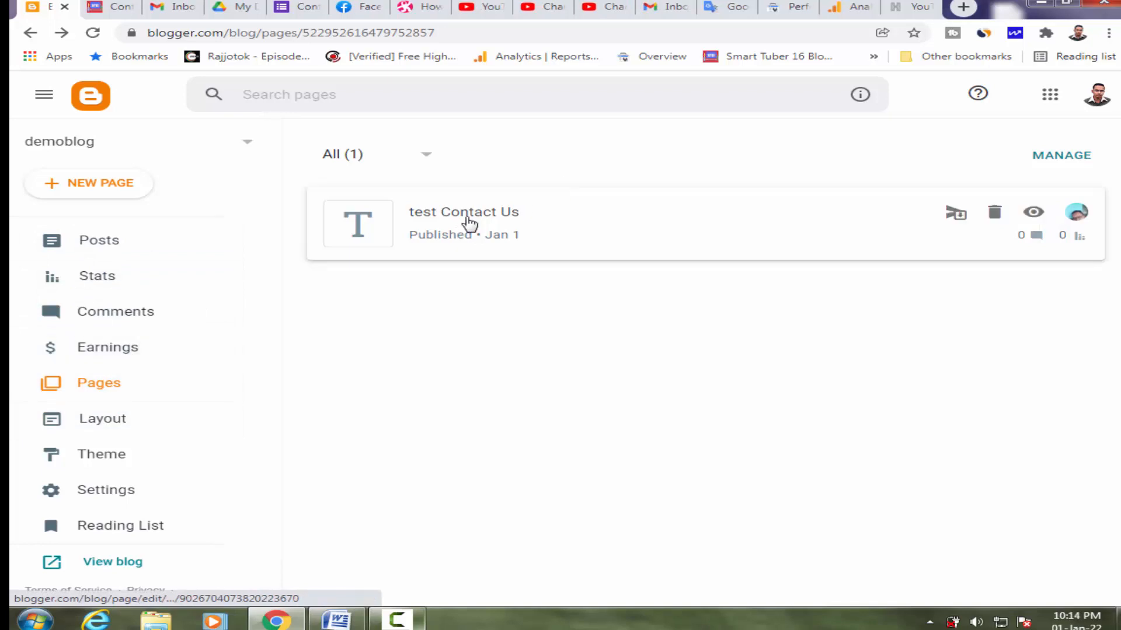
# Step: View the published "test Contact Us" page in a new tab, dismiss the autosave notice and review the embedded form
pyautogui.rightClick(1030, 213)
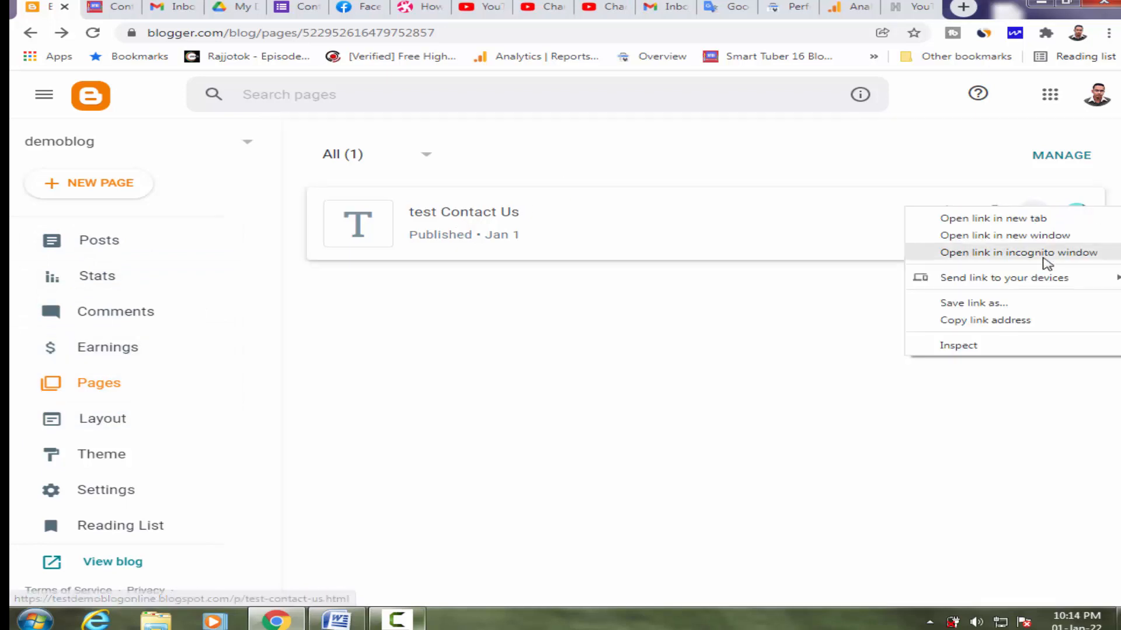
pyautogui.click(1019, 218)
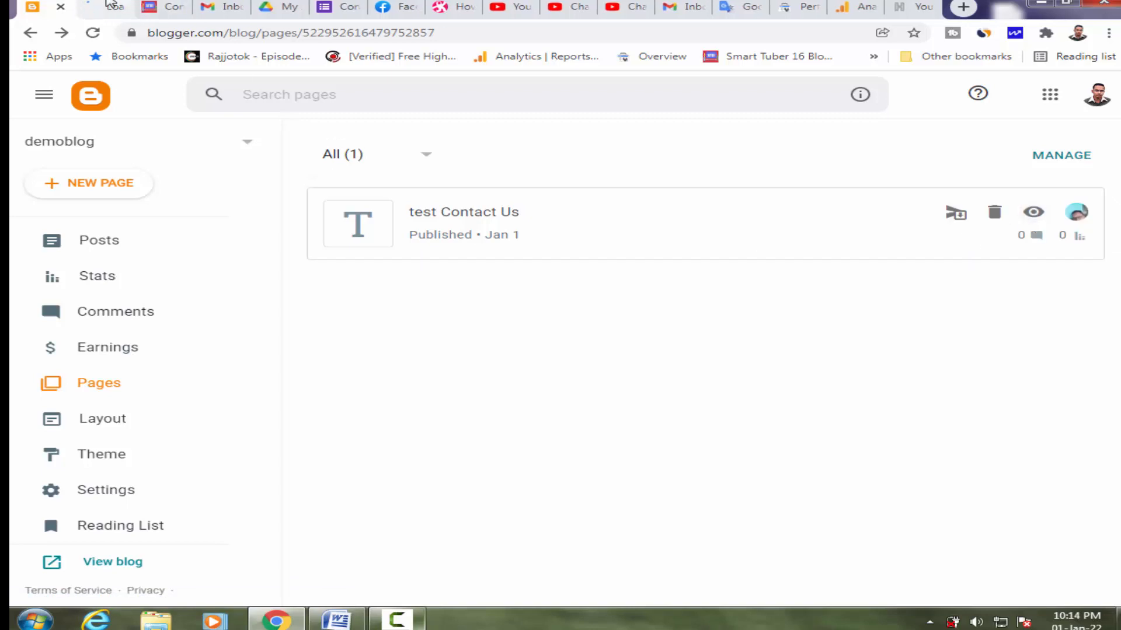
pyautogui.click(109, 6)
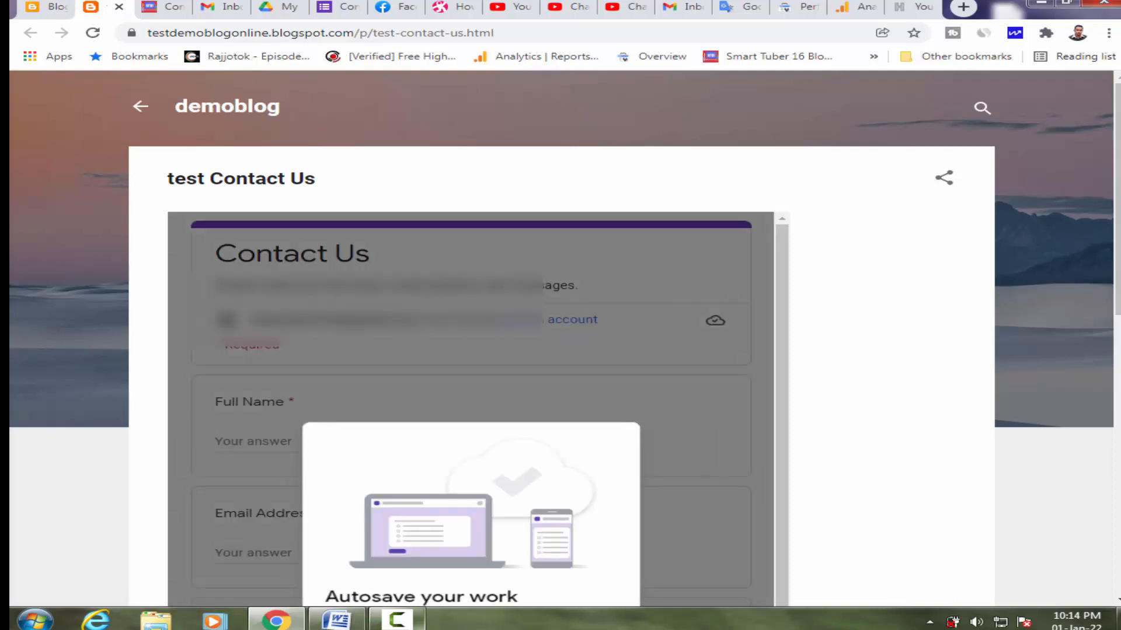
pyautogui.scroll(-5, 540, 435)
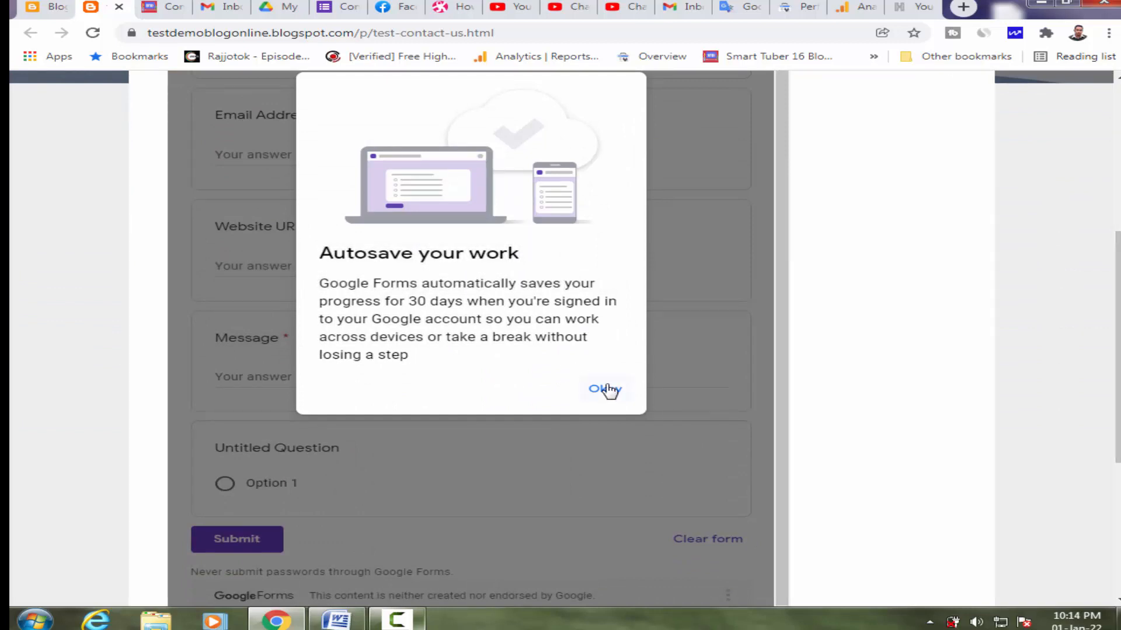
pyautogui.click(604, 389)
pyautogui.scroll(5, 753, 420)
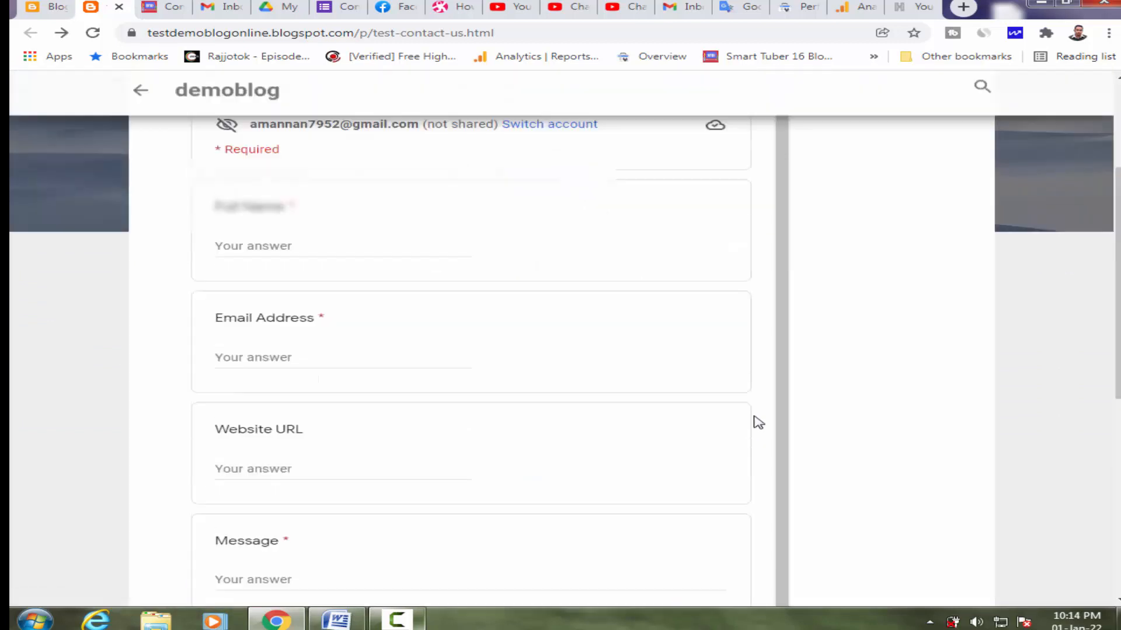
pyautogui.scroll(3, 758, 422)
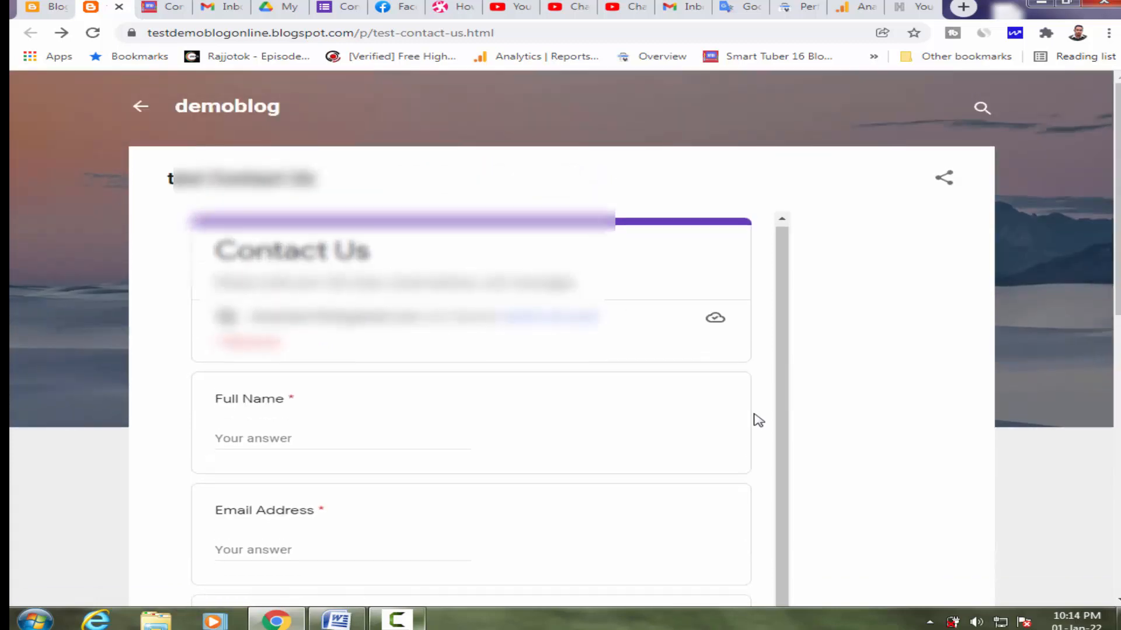
# Step: Fill in the embedded form's Full Name and Email Address with the saved full name and e-mail address
pyautogui.click(268, 391)
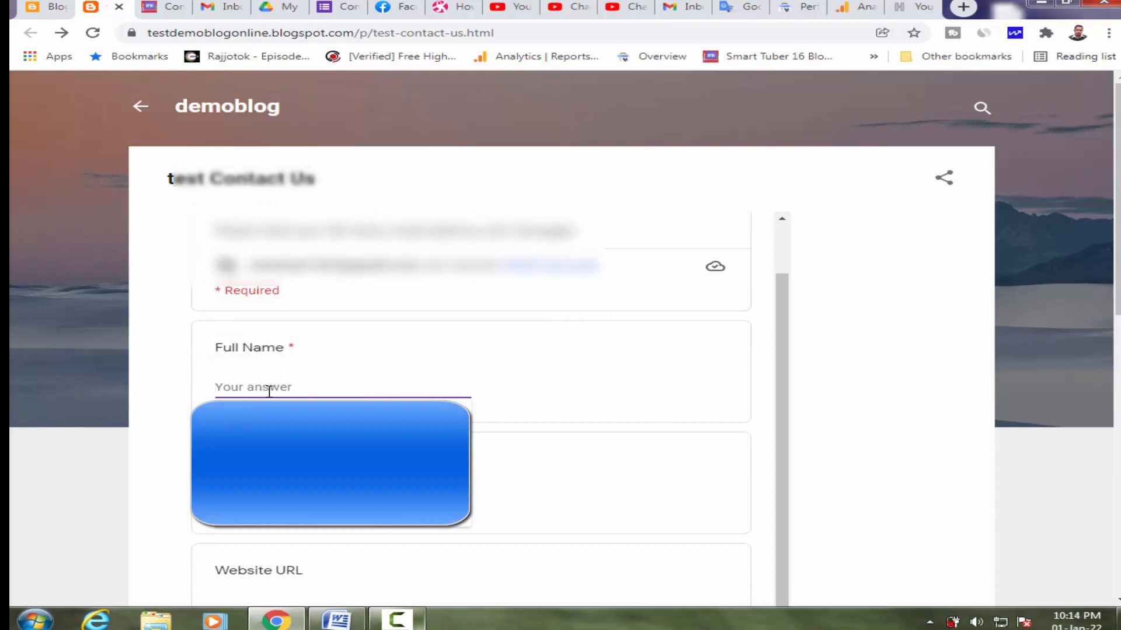
pyautogui.press('Down')
pyautogui.press('Return')
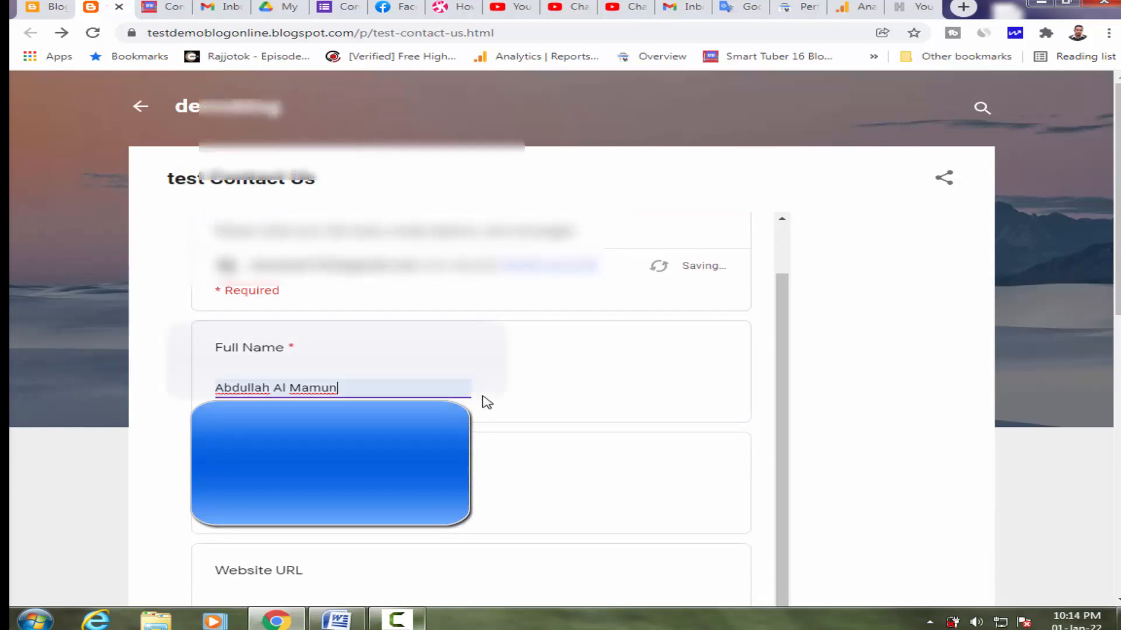
pyautogui.scroll(-4, 562, 387)
pyautogui.scroll(-3, 563, 389)
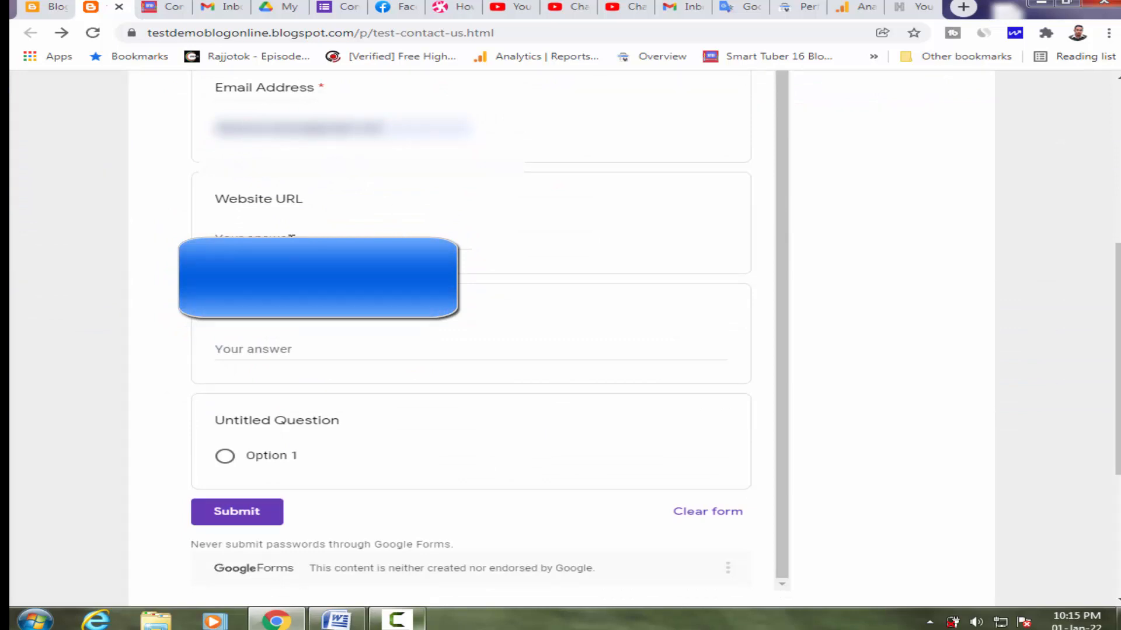
# Step: Enter "smarttuber16.com" as the Website URL and "lorem ipsum hello" as the Message in the embedded form
pyautogui.click(291, 239)
pyautogui.click(307, 271)
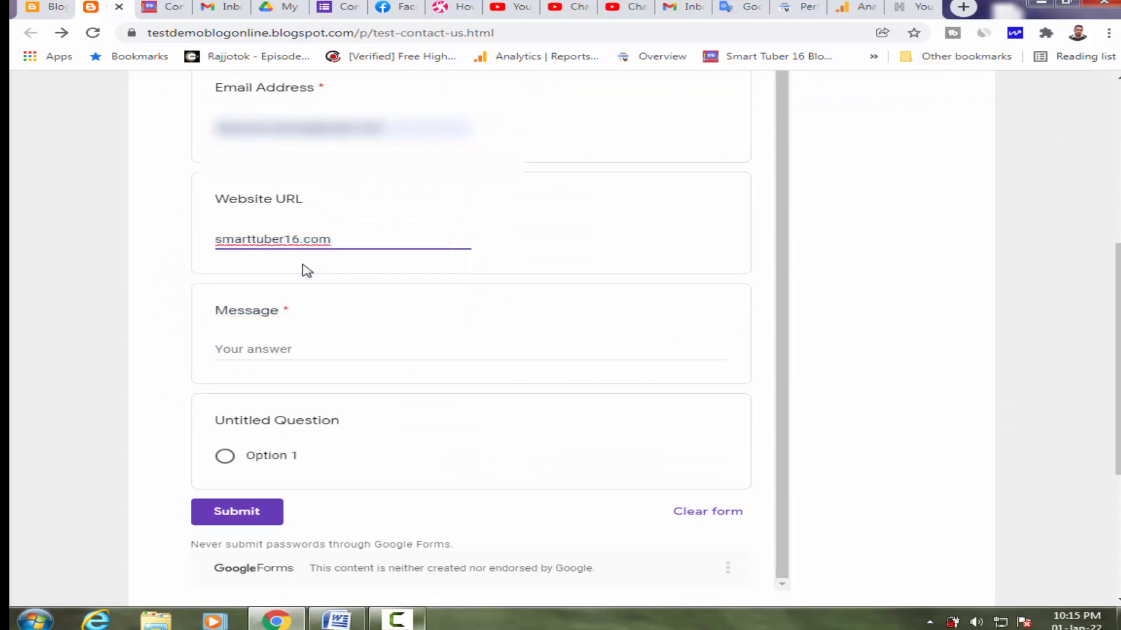
pyautogui.click(316, 357)
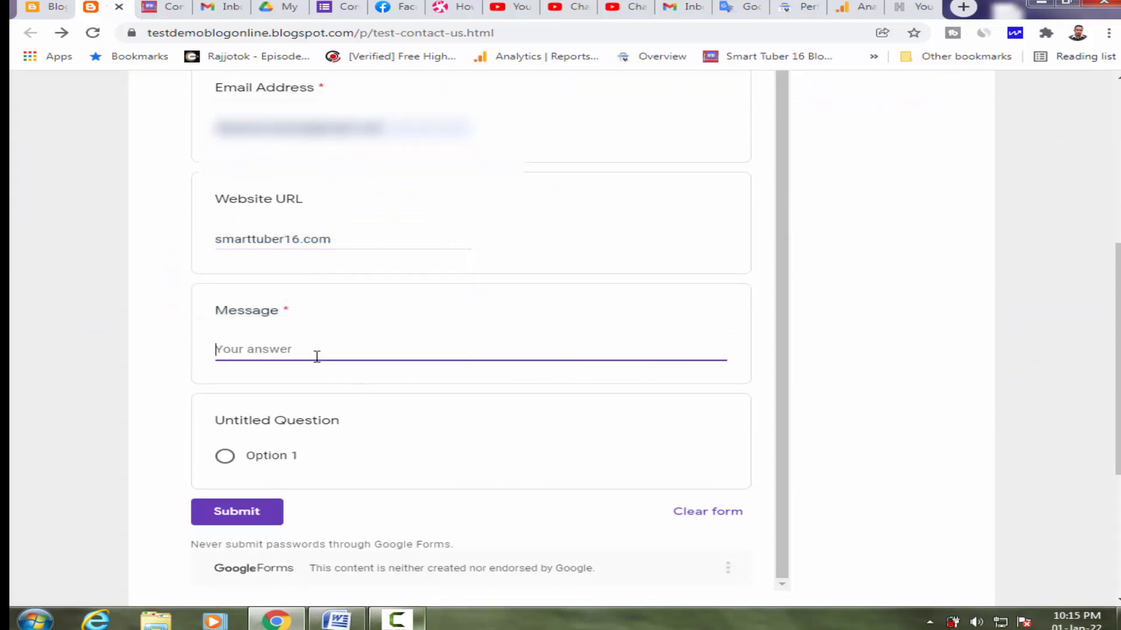
pyautogui.write('lorem ipsum hello')
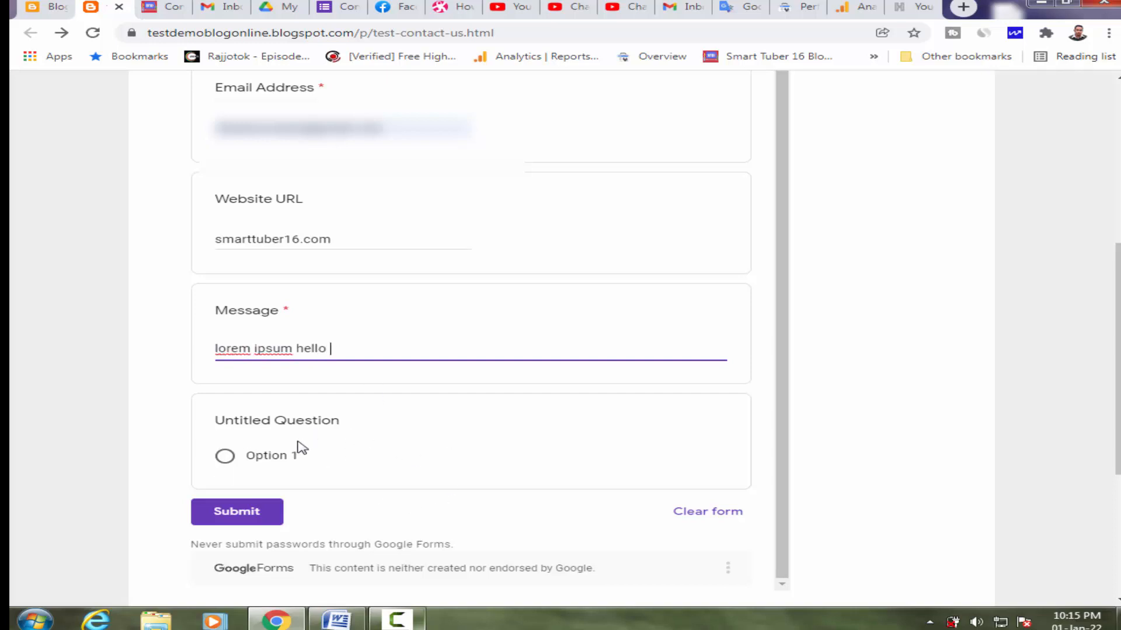
# Step: Switch to the Contact Us form in Google Forms and delete the Untitled Question below Message
pyautogui.click(337, 4)
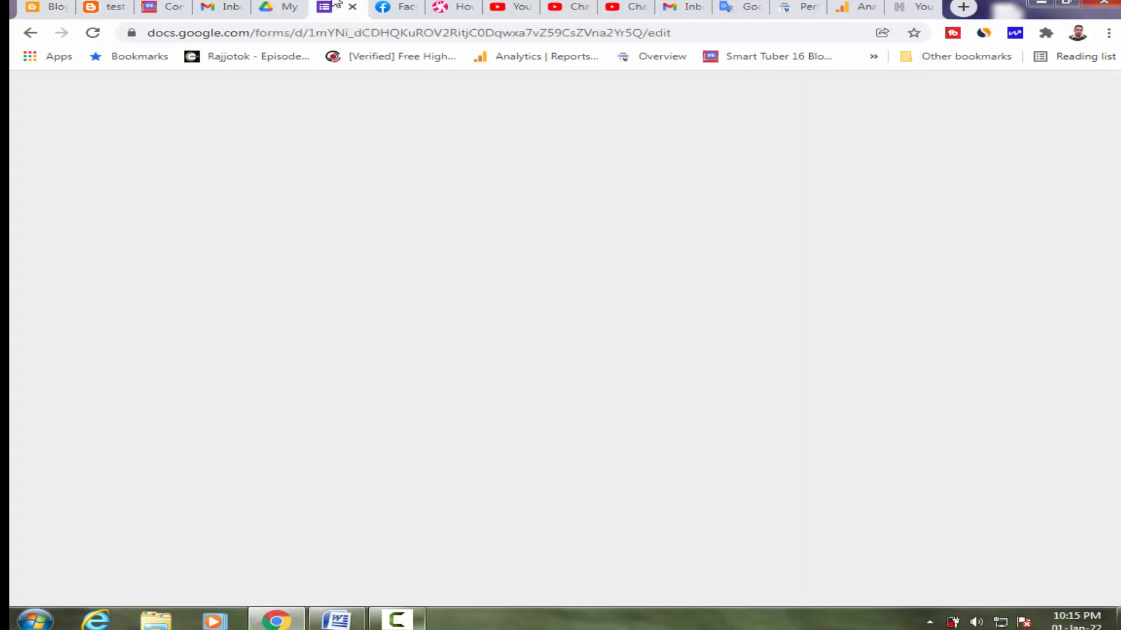
pyautogui.click(712, 376)
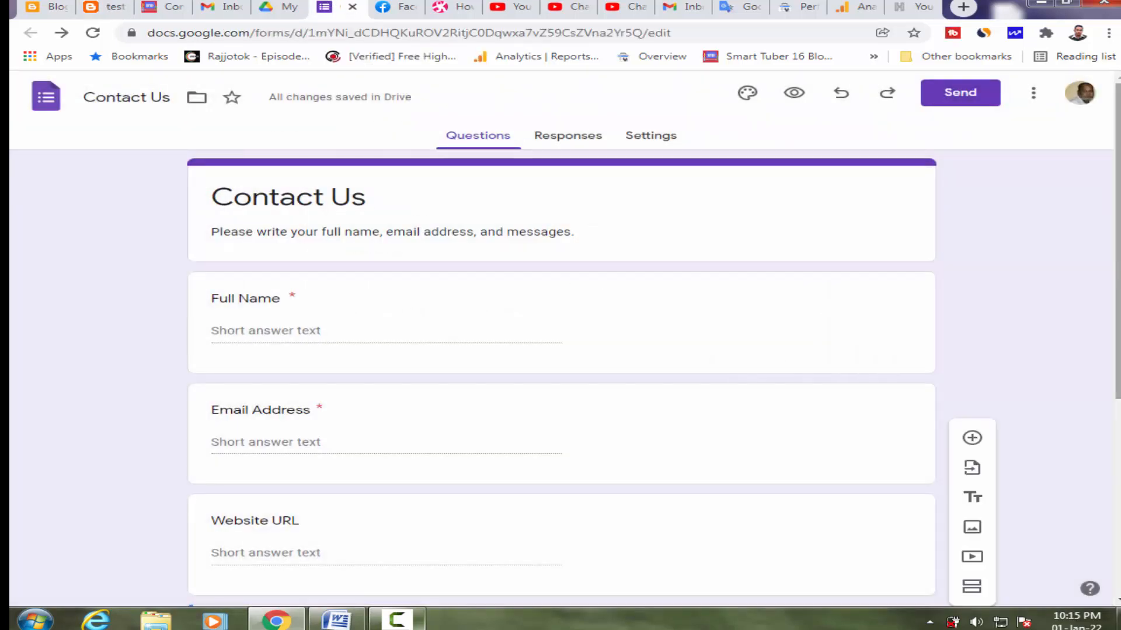
pyautogui.scroll(-5, 1107, 363)
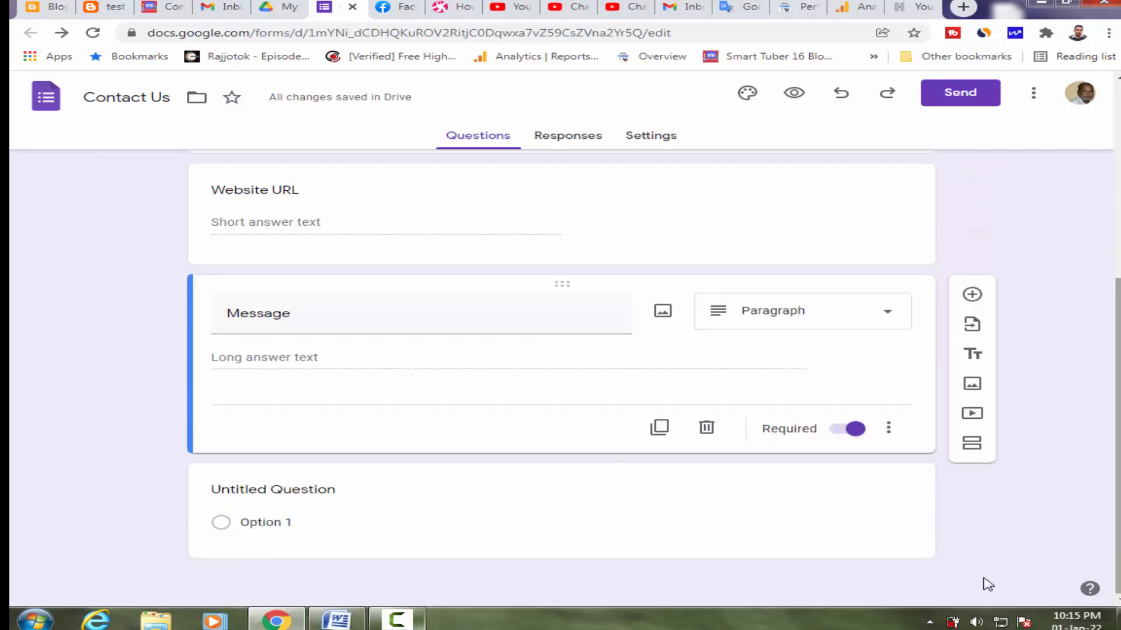
pyautogui.click(523, 515)
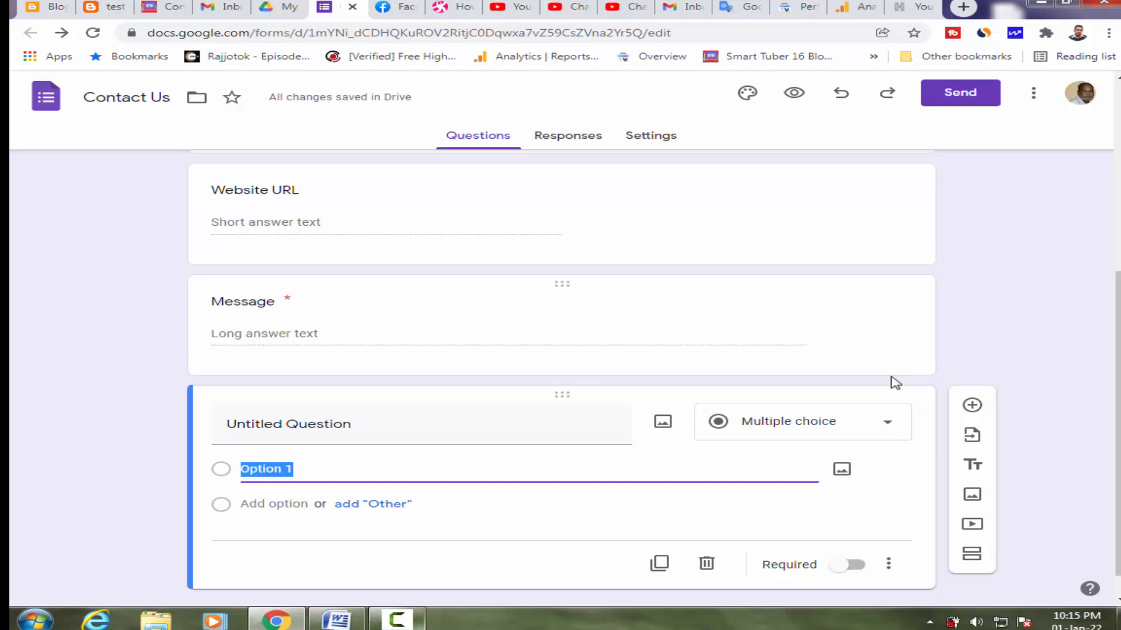
pyautogui.click(707, 565)
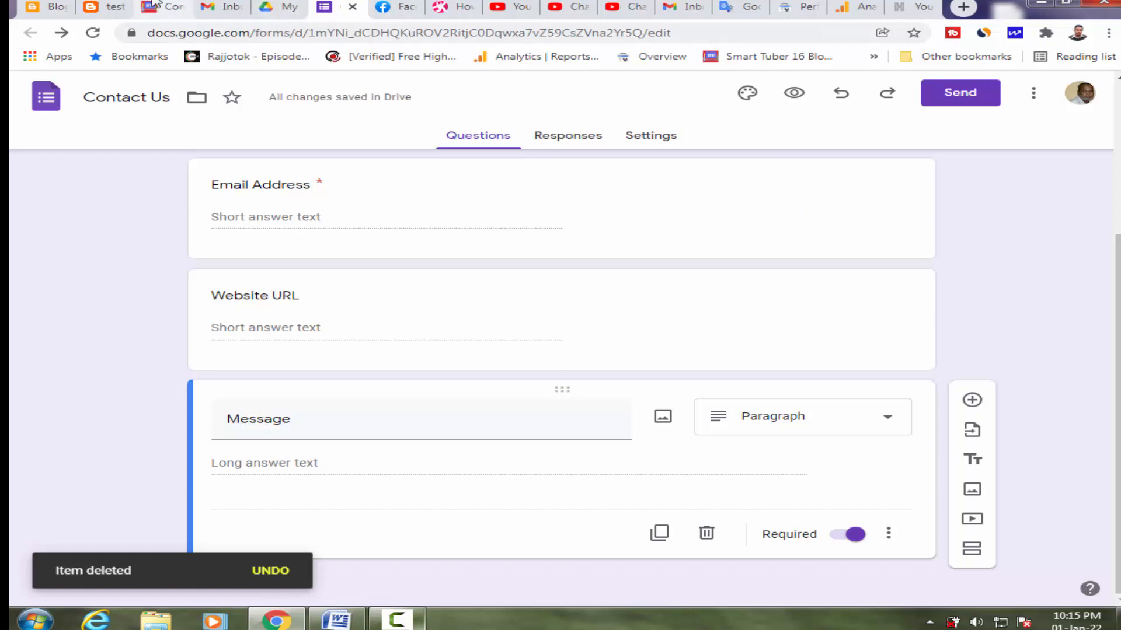
# Step: Go back to the published test Contact Us page and submit the filled-in form
pyautogui.click(113, 4)
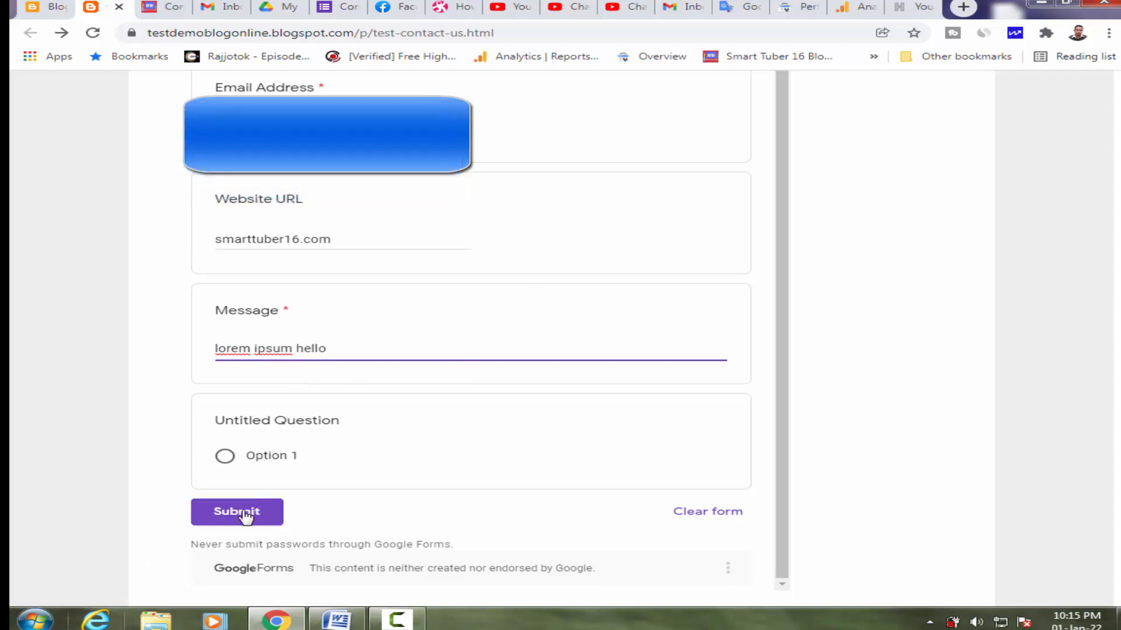
pyautogui.click(227, 524)
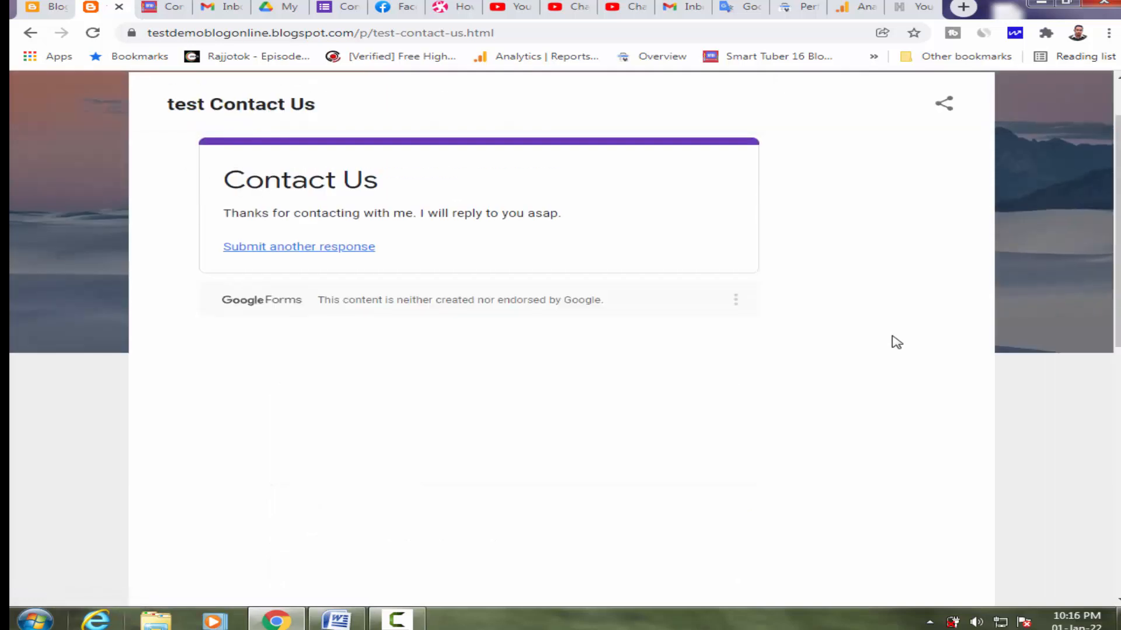
pyautogui.scroll(2, 896, 343)
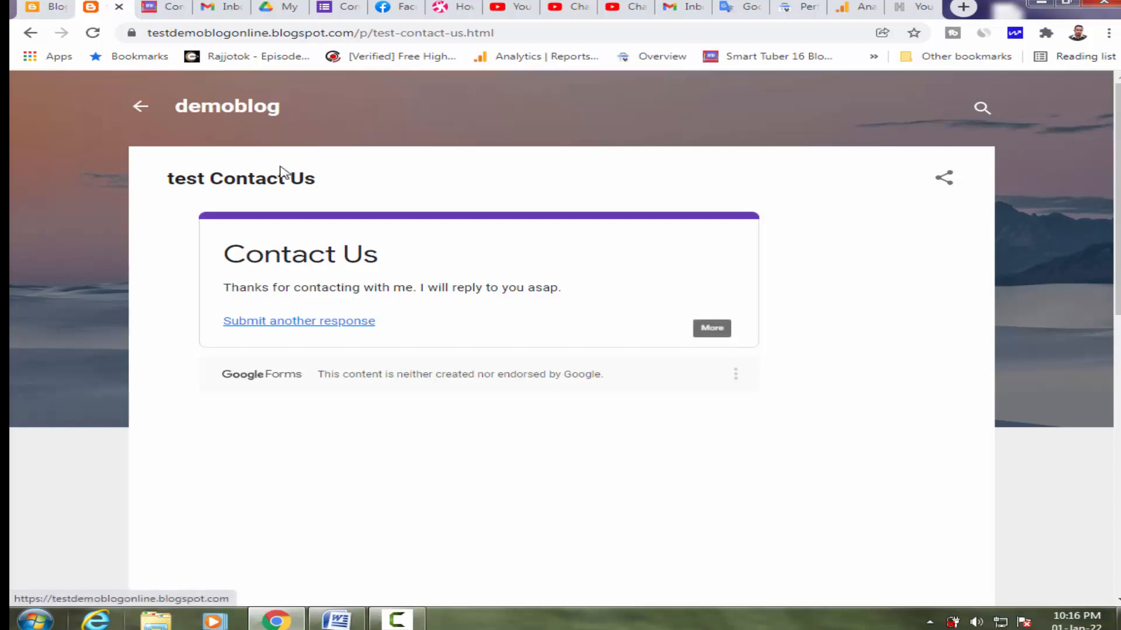
# Step: Switch to Gmail, reload the inbox and open the Google Forms notification about the Contact Us form
pyautogui.click(220, 4)
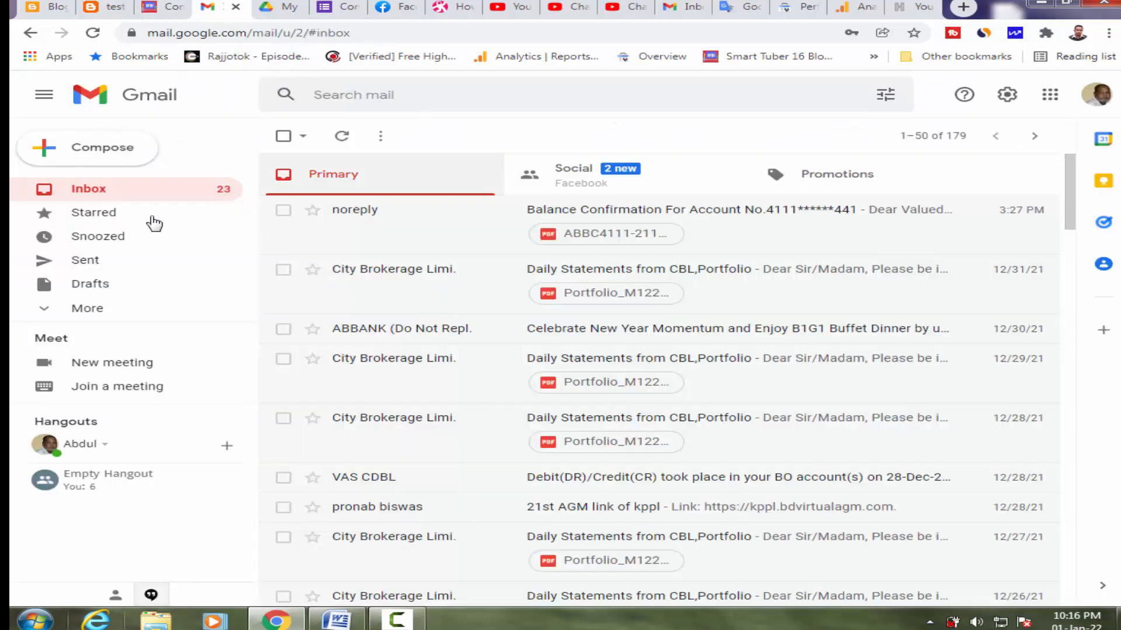
pyautogui.click(93, 37)
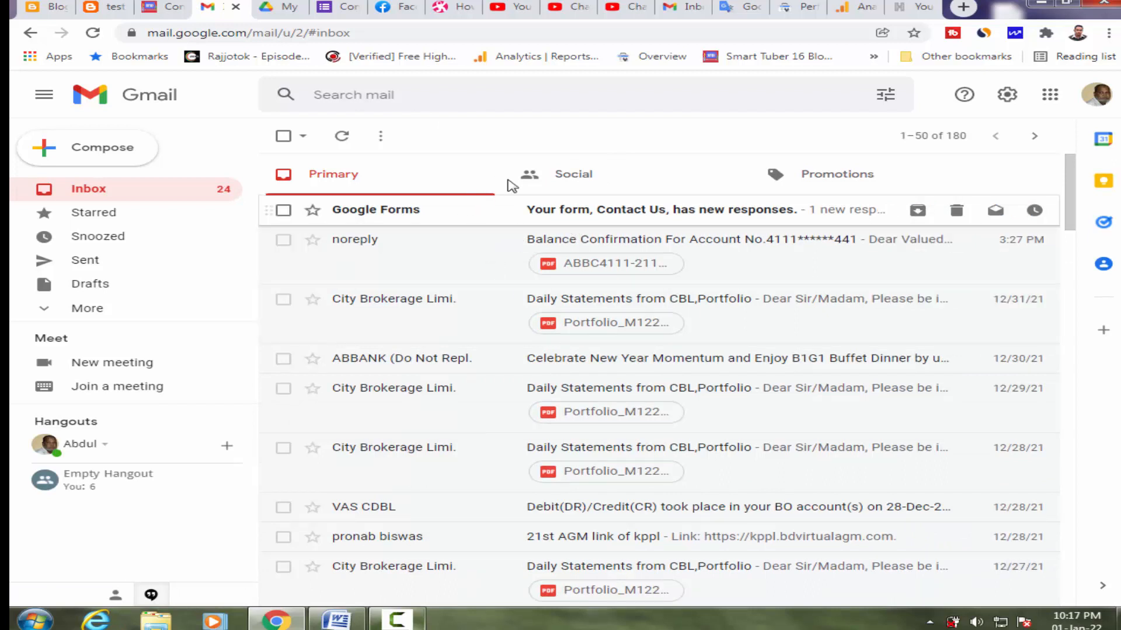
pyautogui.click(465, 211)
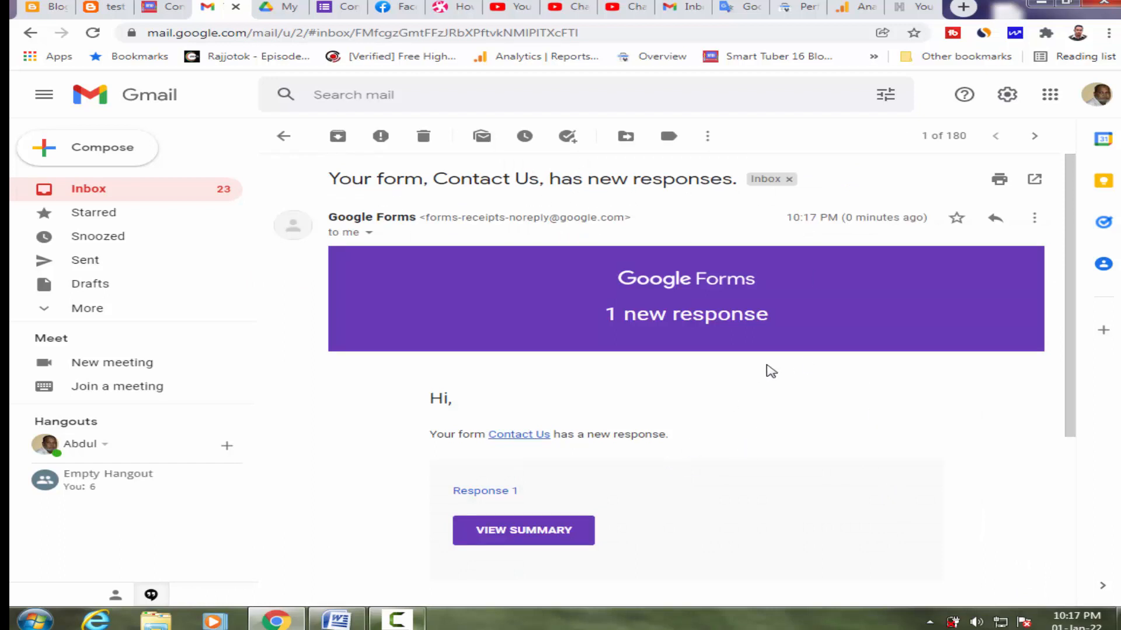
pyautogui.scroll(-3, 769, 371)
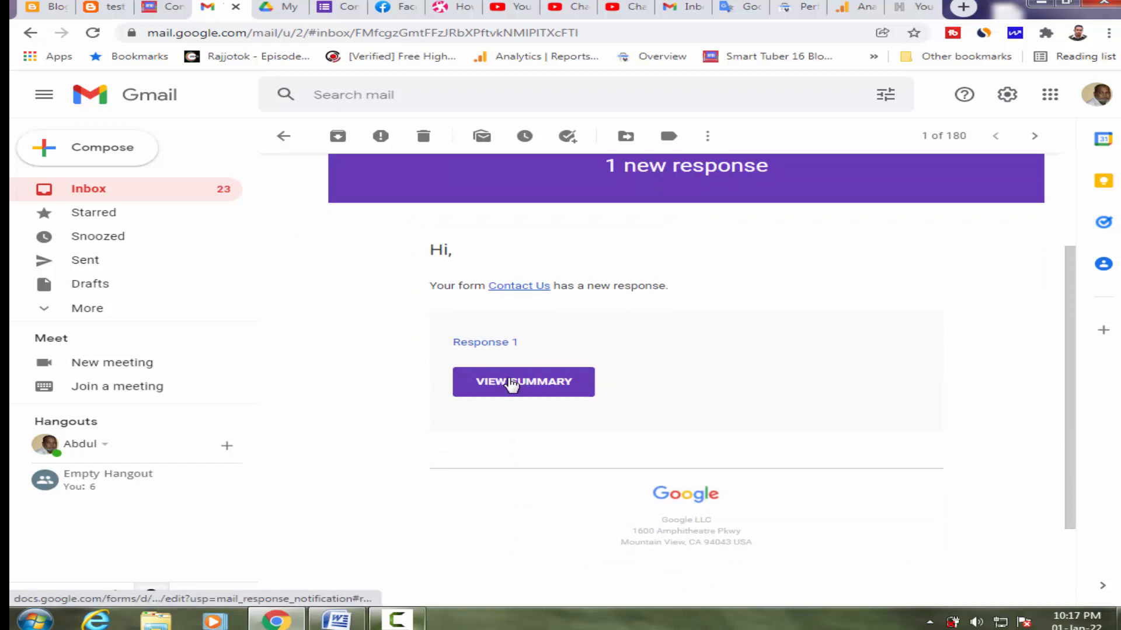
# Step: Open the response summary from the notification and review the submitted name, e-mail, website and message answers
pyautogui.click(511, 383)
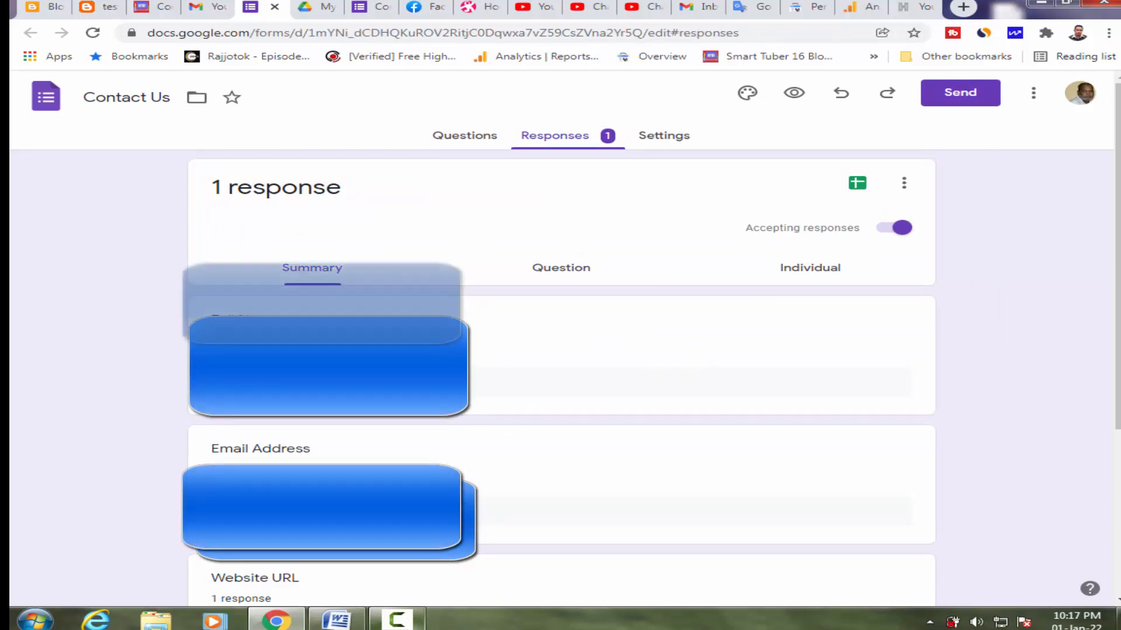
pyautogui.scroll(-2, 373, 439)
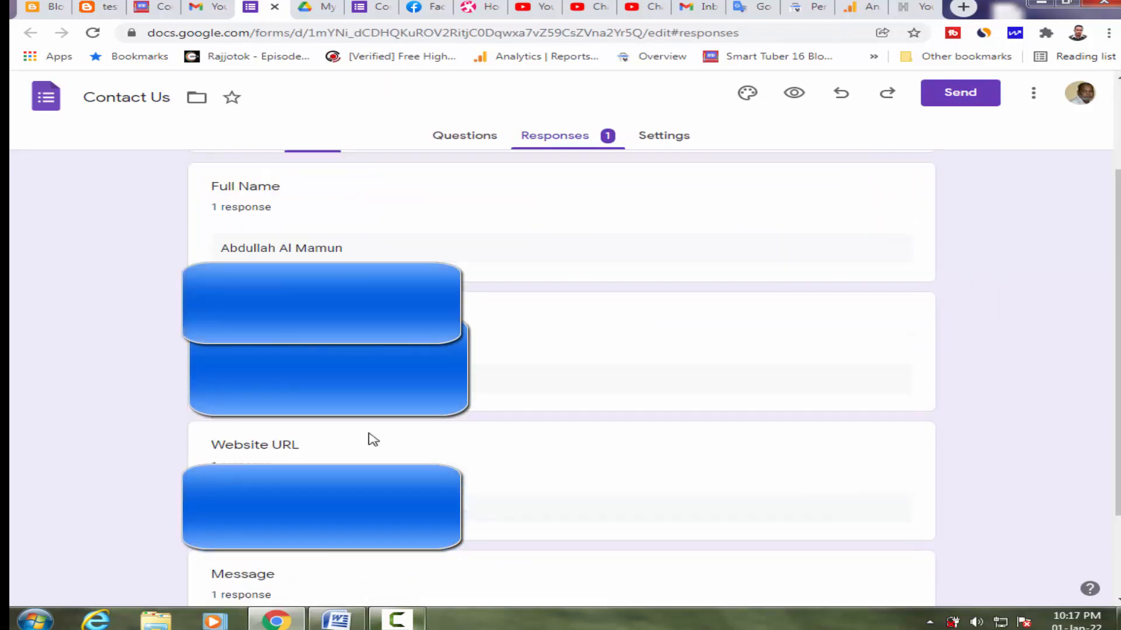
pyautogui.scroll(-2, 321, 457)
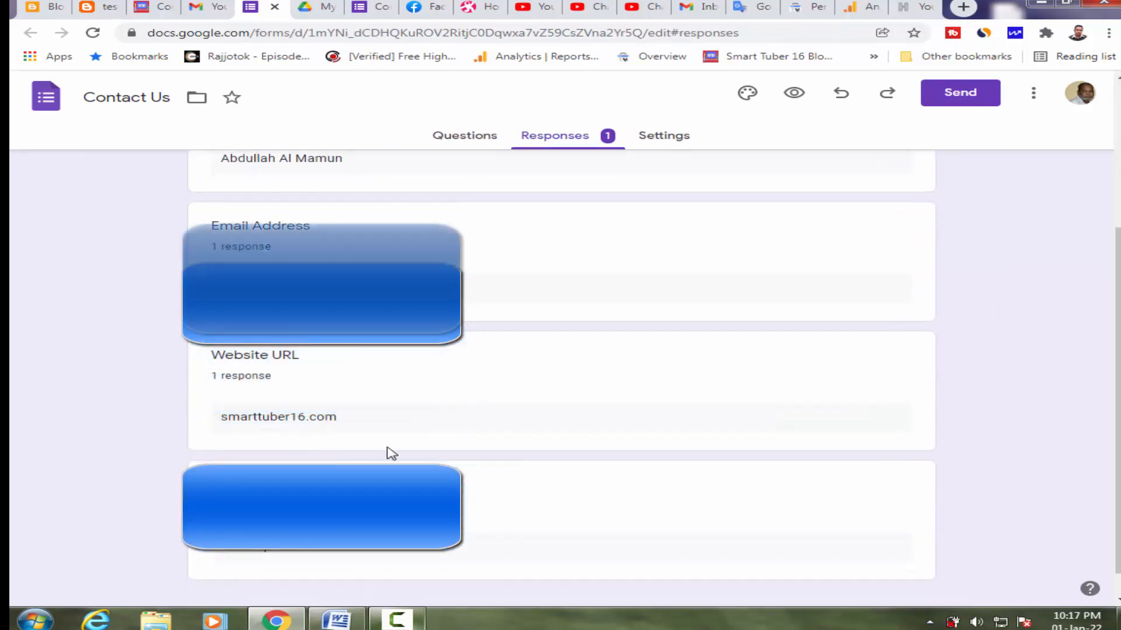
pyautogui.scroll(-1, 388, 453)
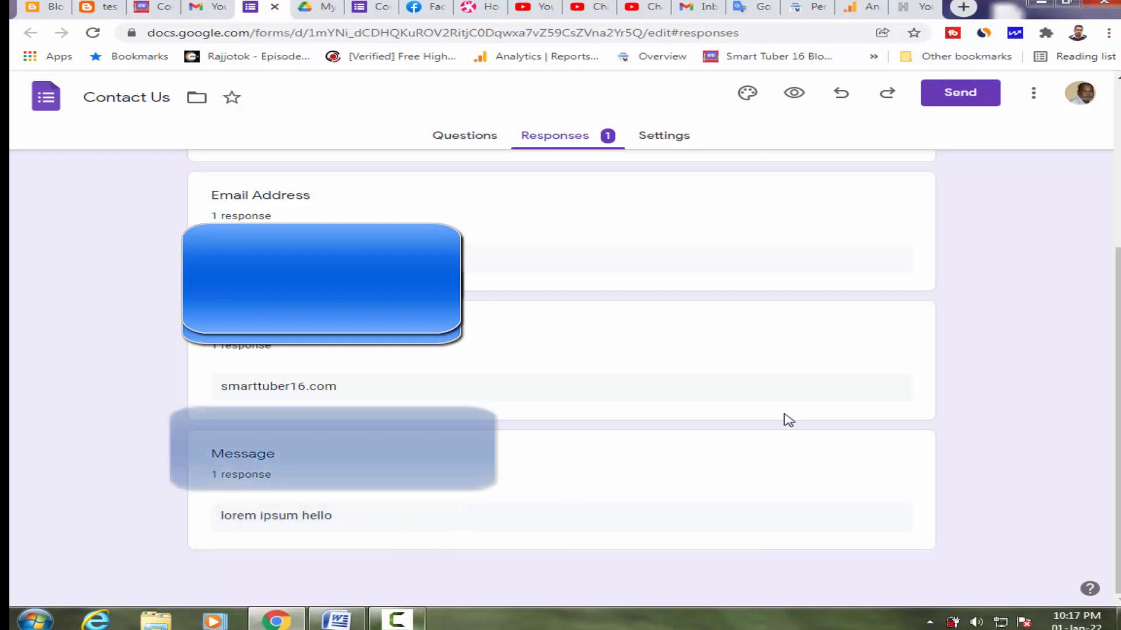
pyautogui.scroll(4, 785, 419)
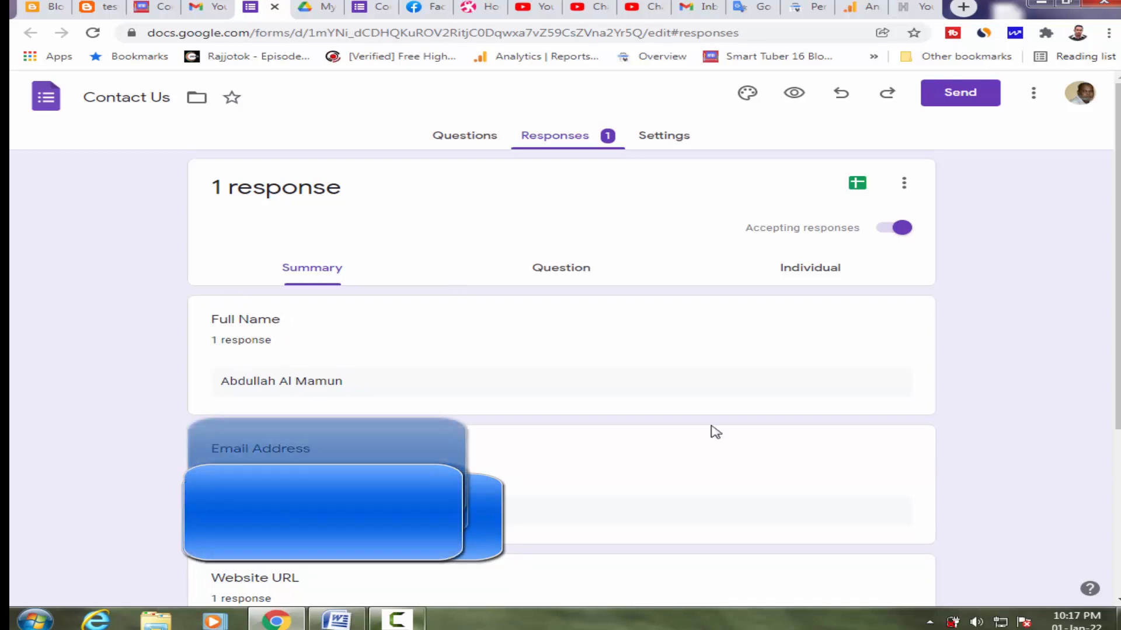
pyautogui.scroll(-2, 712, 430)
pyautogui.scroll(-2, 561, 379)
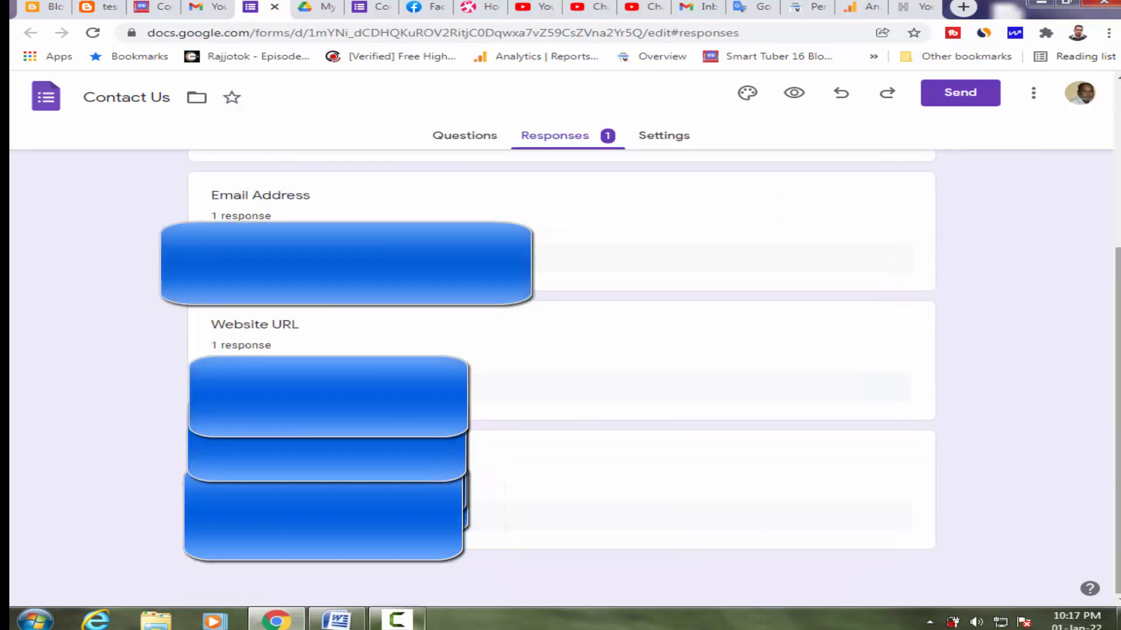
pyautogui.scroll(4, 560, 378)
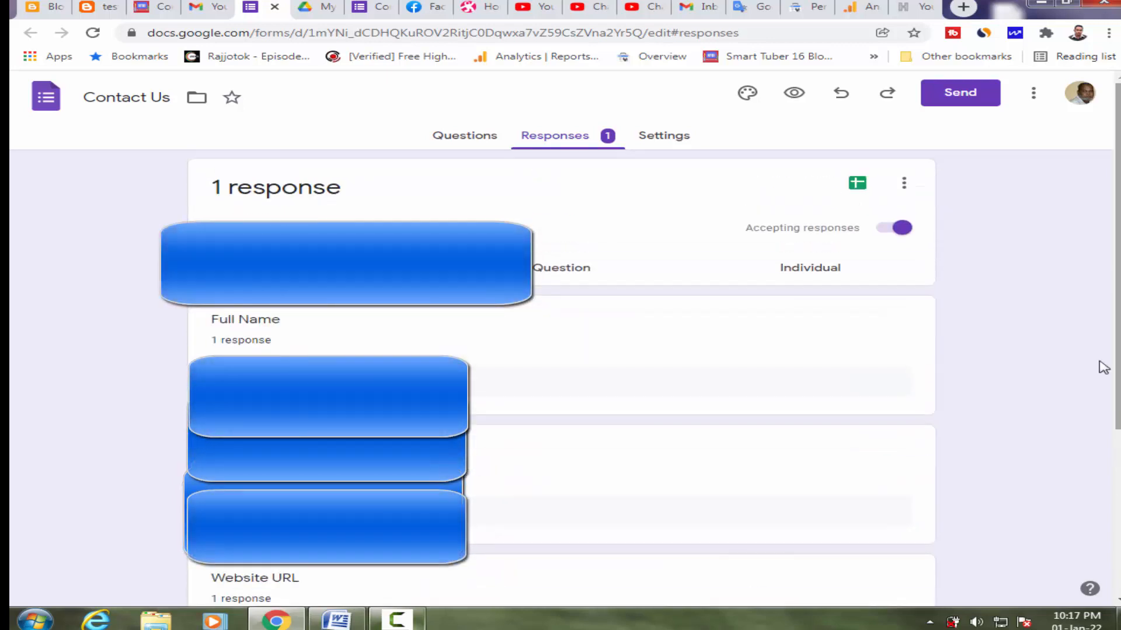
# Step: Switch back to Gmail and return from the notification message to the inbox
pyautogui.click(207, 7)
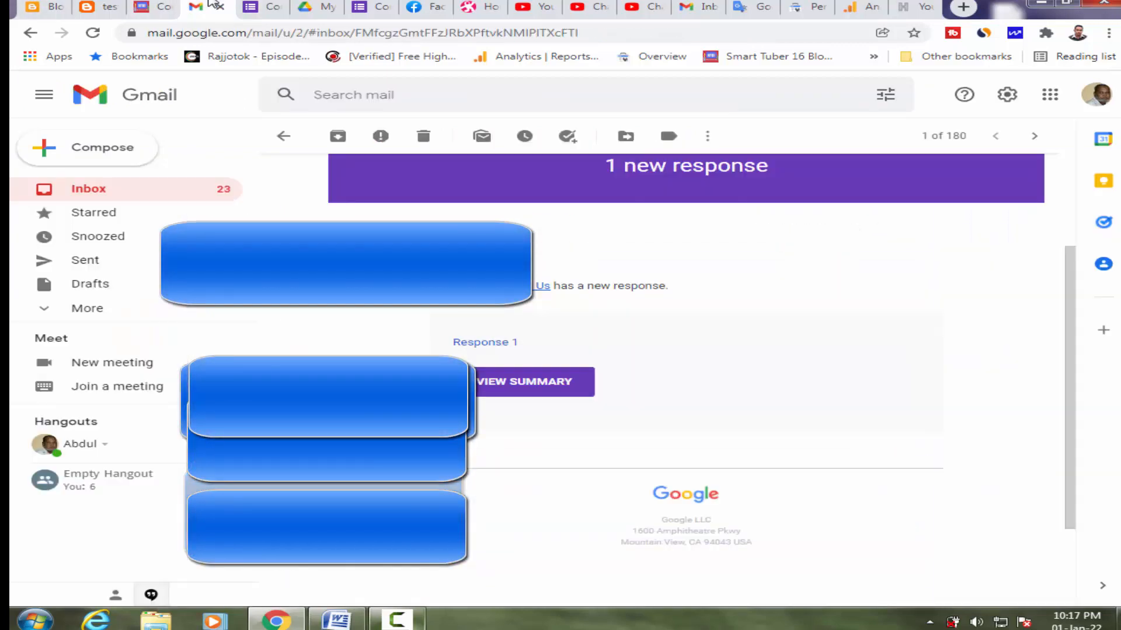
pyautogui.click(139, 193)
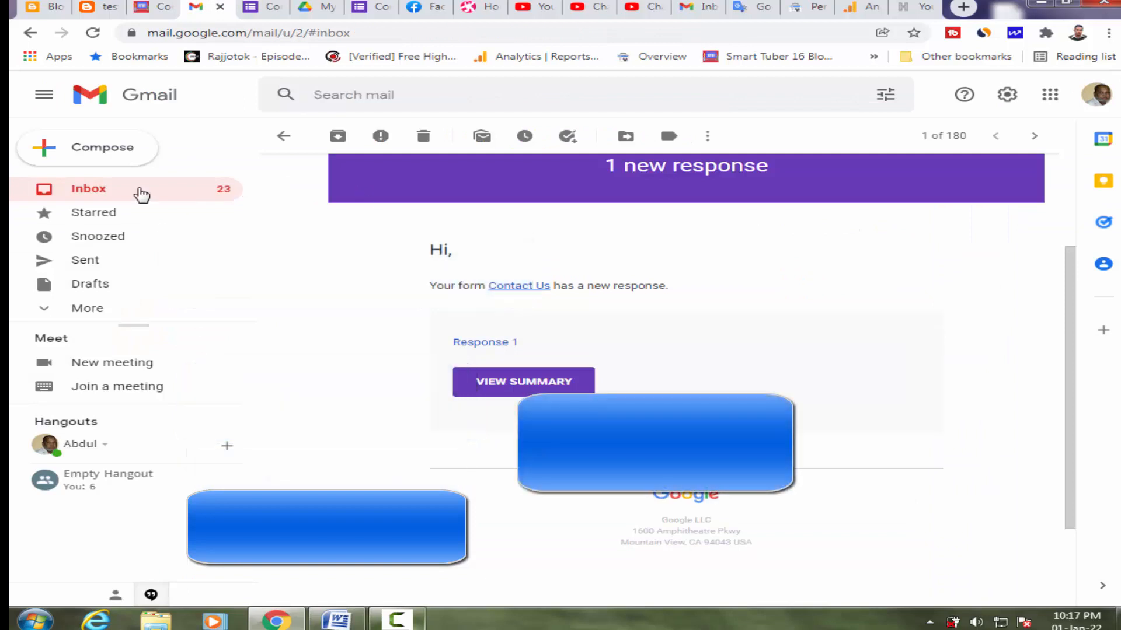